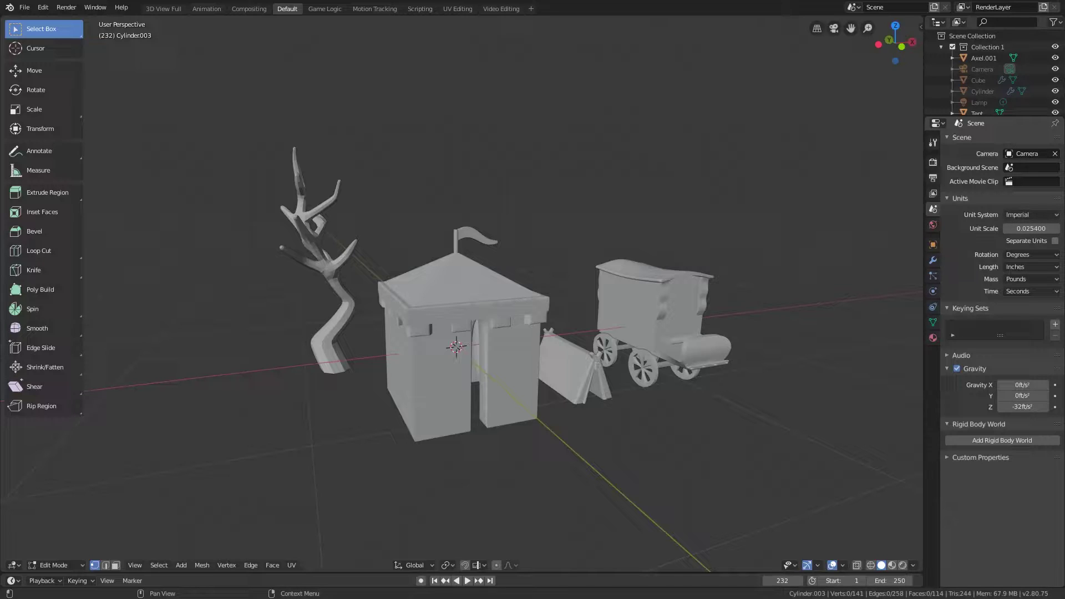
Keep the imperial unit system with inches as the length unit.
{"action": "left_click", "coordinate": [1039, 215]}
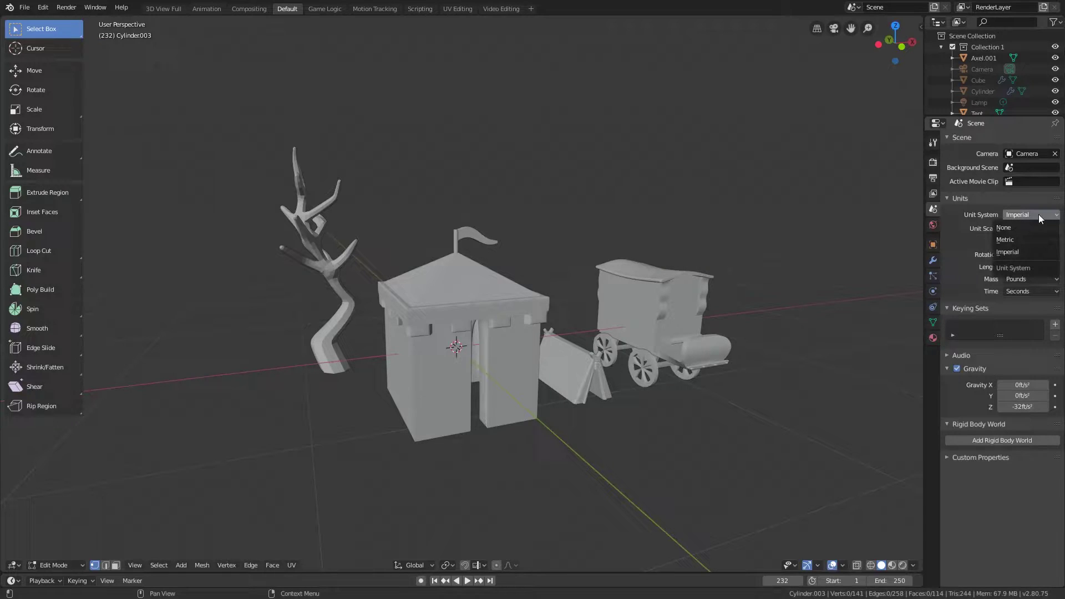
{"action": "left_click", "coordinate": [1025, 214]}
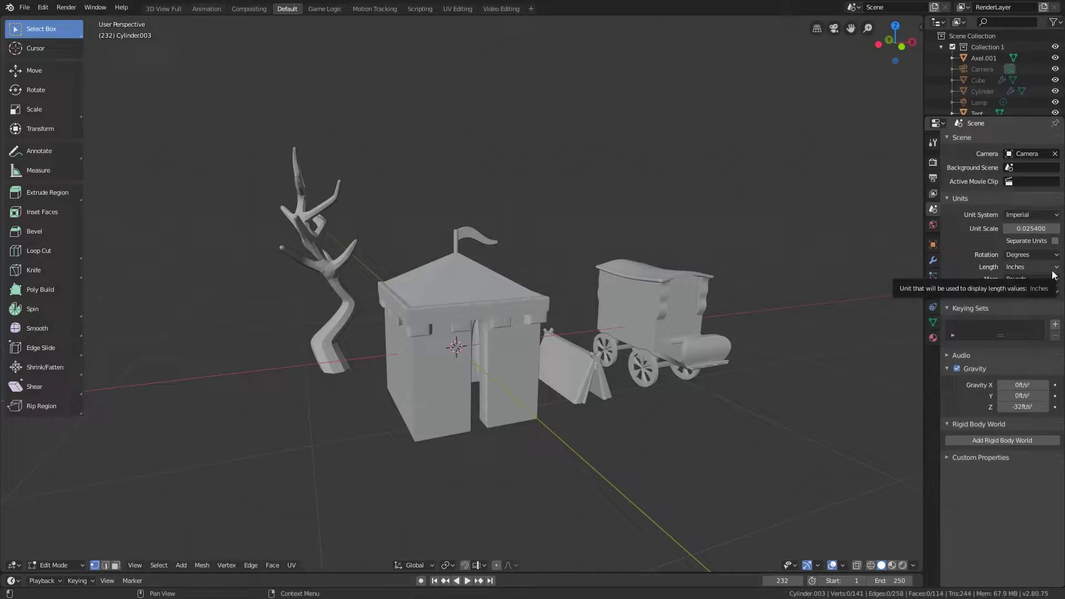
{"action": "left_click", "coordinate": [1033, 266]}
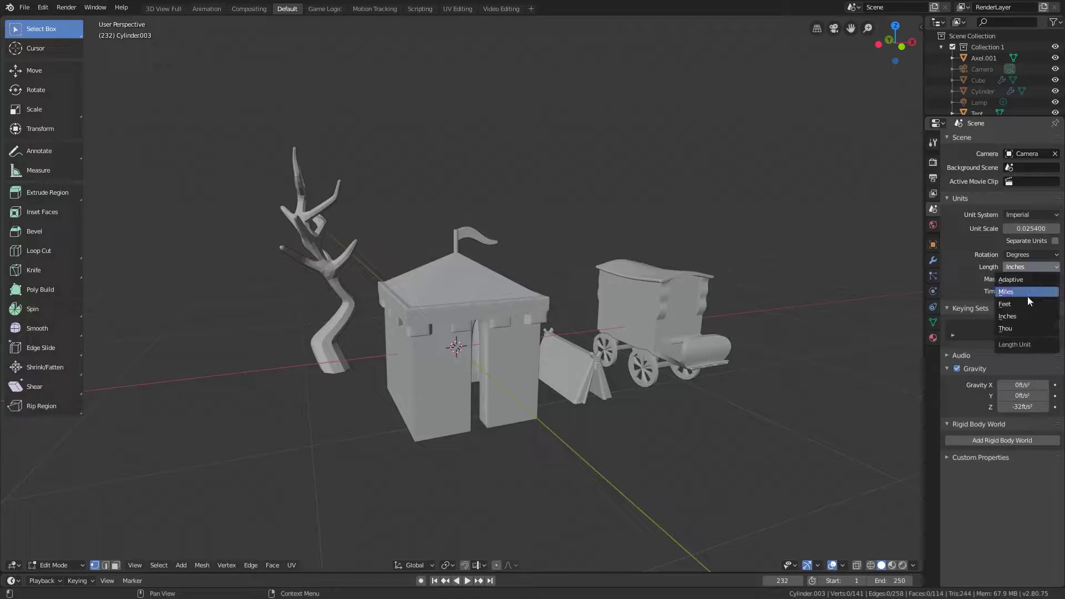
{"action": "left_click", "coordinate": [1034, 266]}
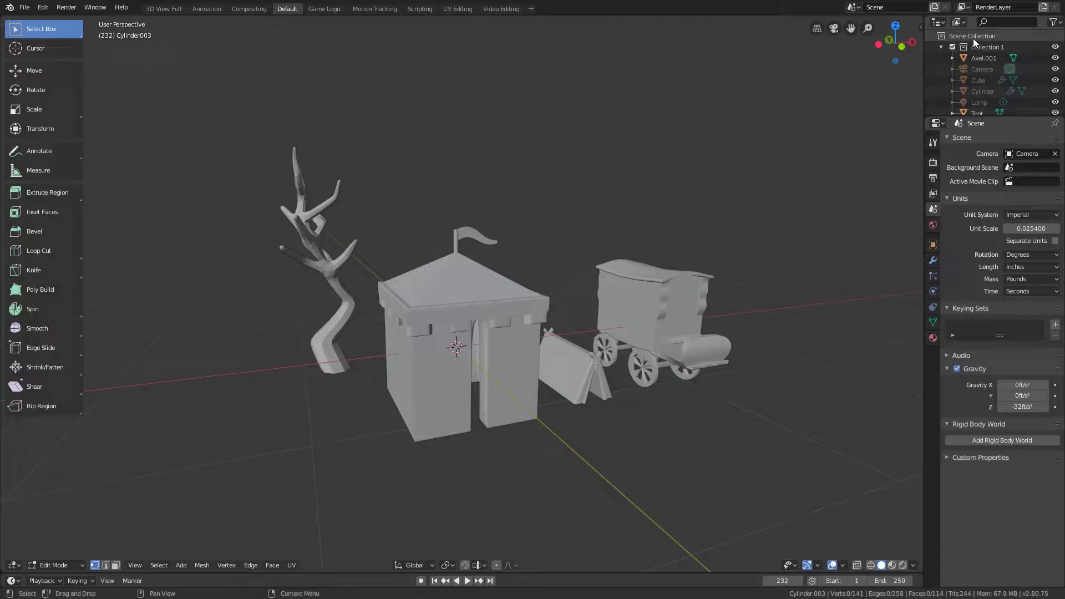
Hide Collection 1's earlier models, then create a new Collection 6 and make it active.
{"action": "left_click", "coordinate": [1055, 48]}
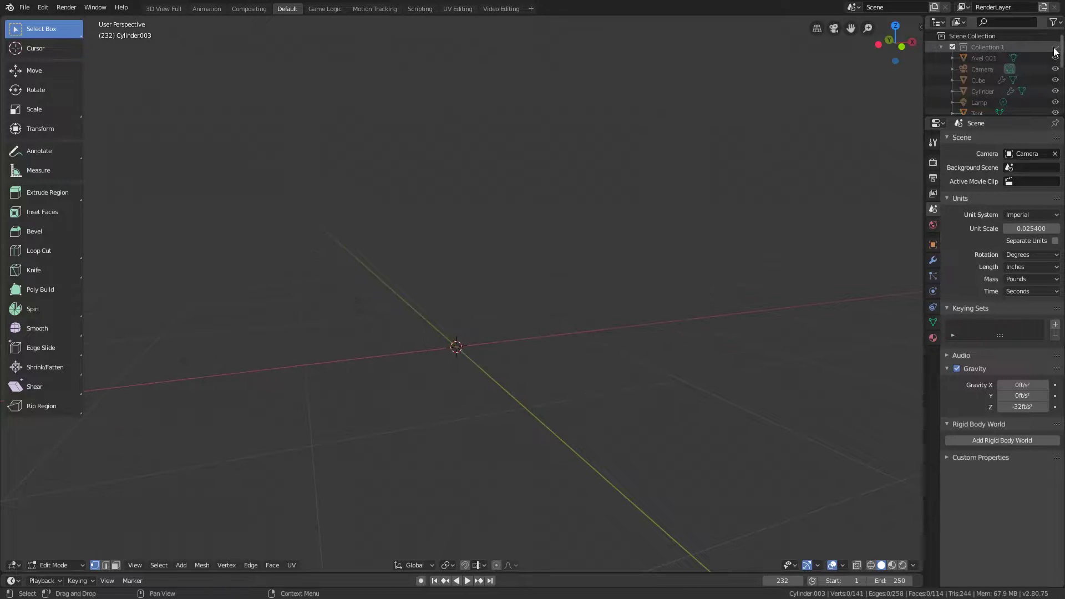
{"action": "left_click", "coordinate": [941, 47]}
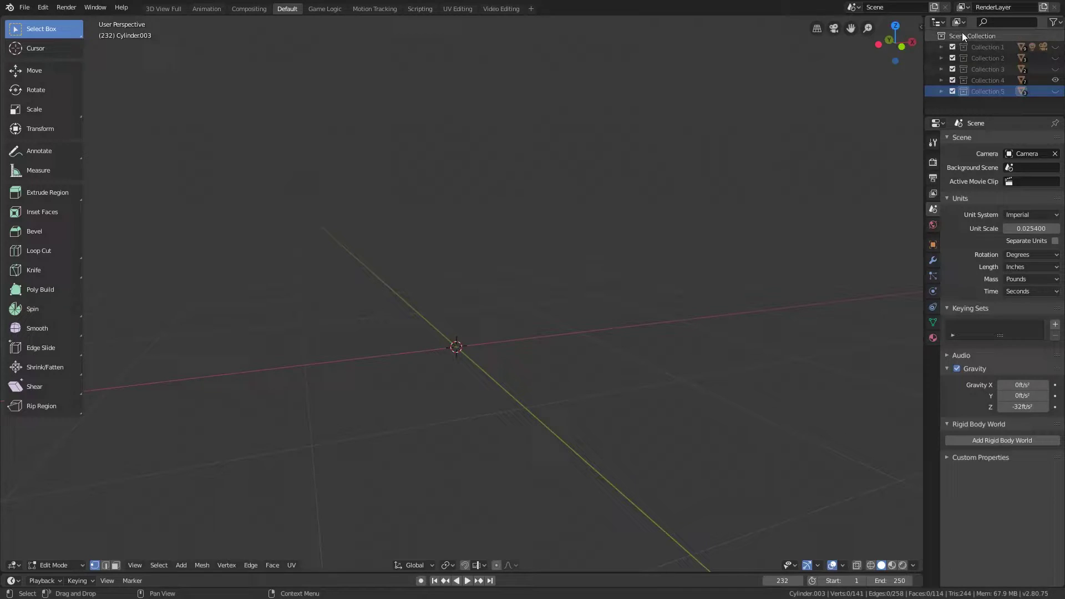
{"action": "right_click", "coordinate": [962, 34]}
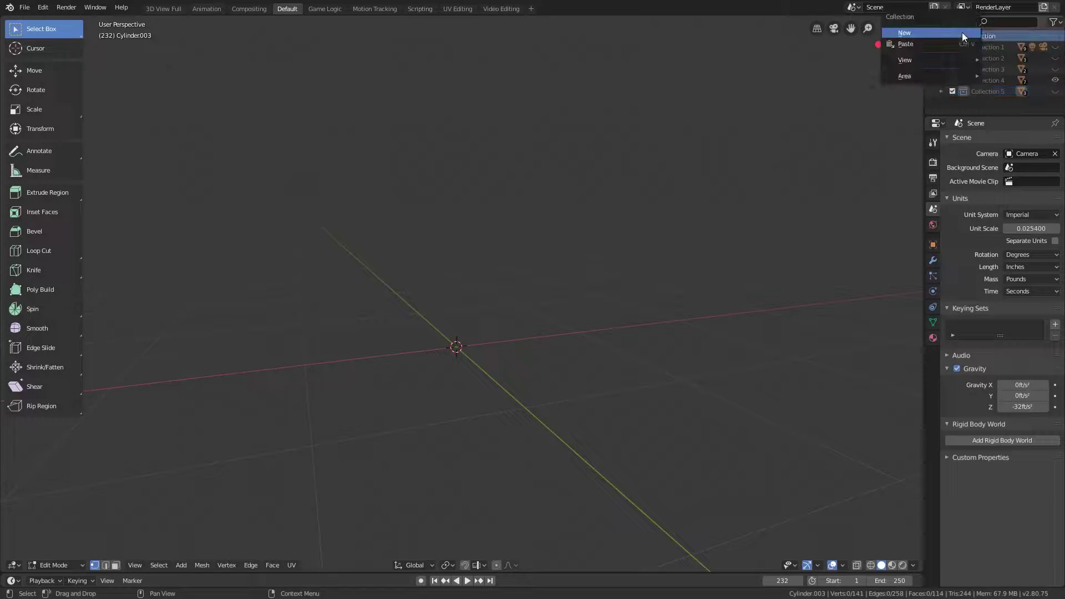
{"action": "left_click", "coordinate": [917, 32]}
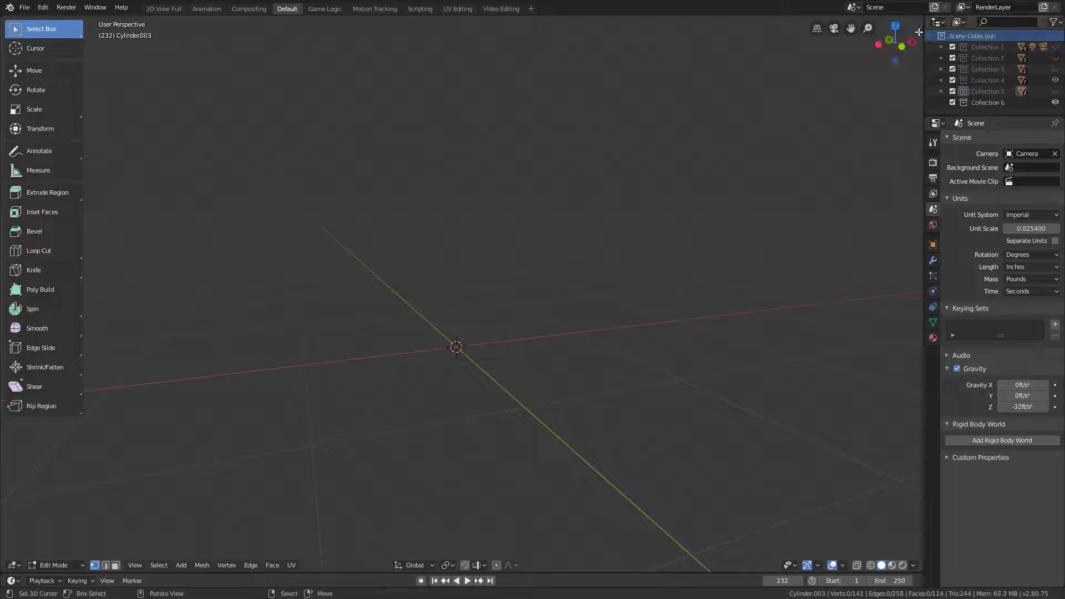
{"action": "left_click", "coordinate": [984, 102]}
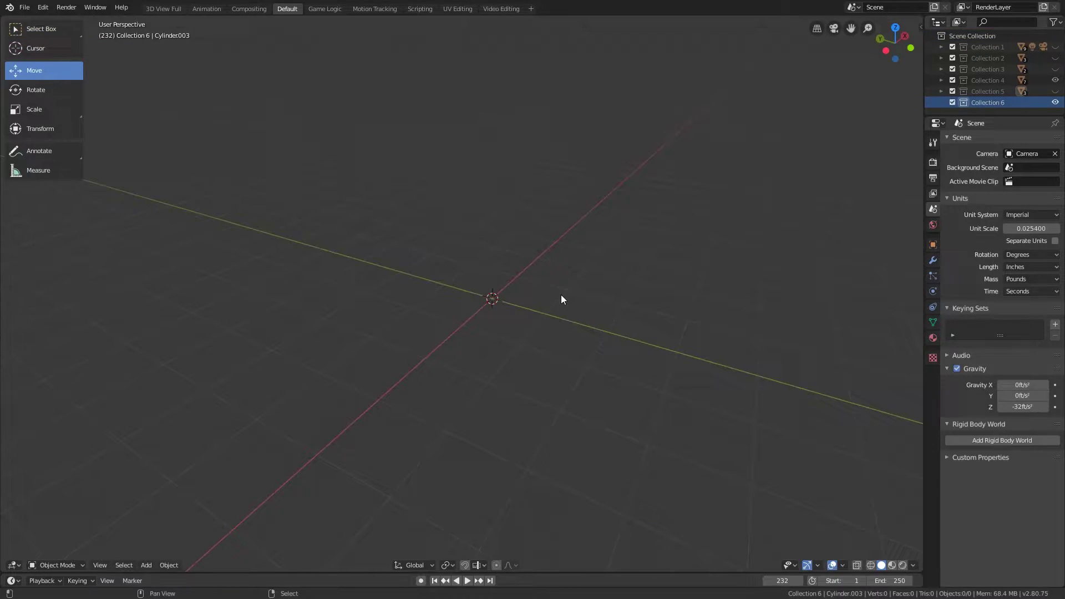
Add a cylinder mesh with 12 vertices, keeping radius 3" and depth 6".
{"action": "key", "text": "shift+a"}
{"action": "mouse_move", "coordinate": [561, 295]}
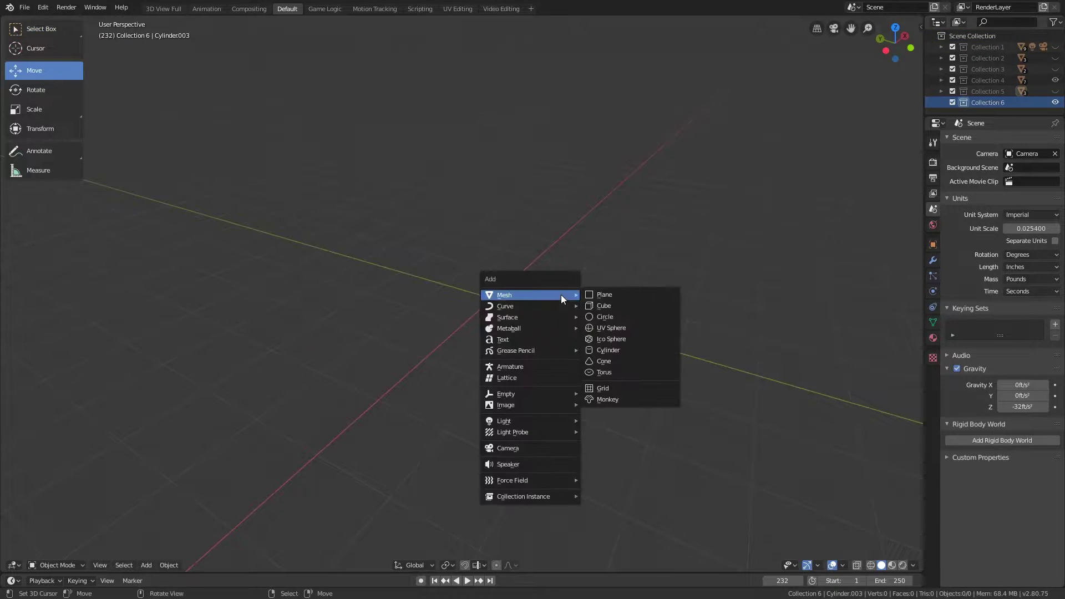
{"action": "left_click", "coordinate": [624, 348]}
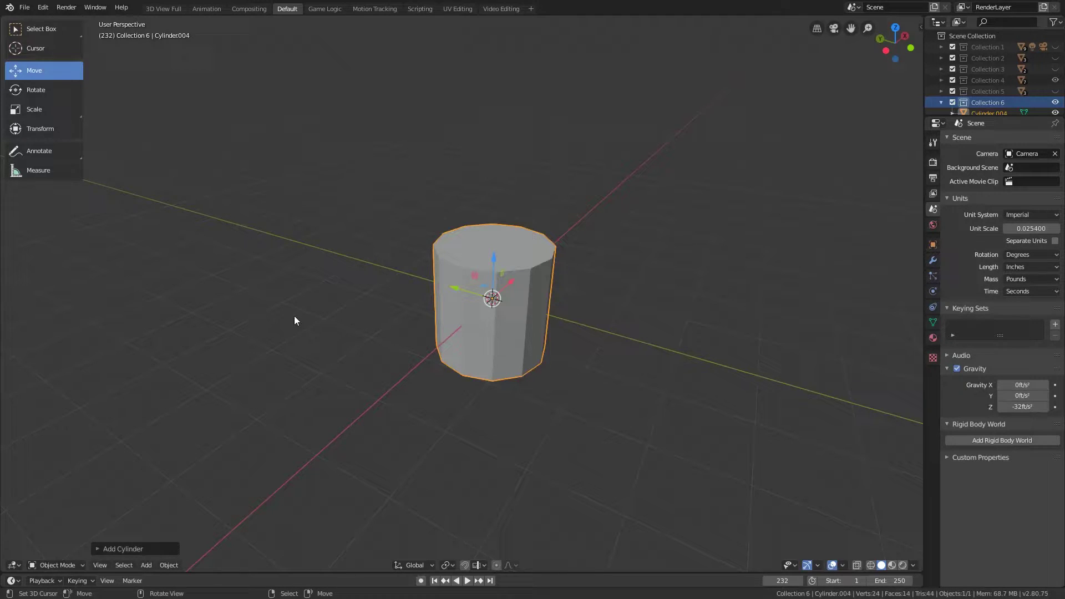
{"action": "left_click", "coordinate": [100, 548]}
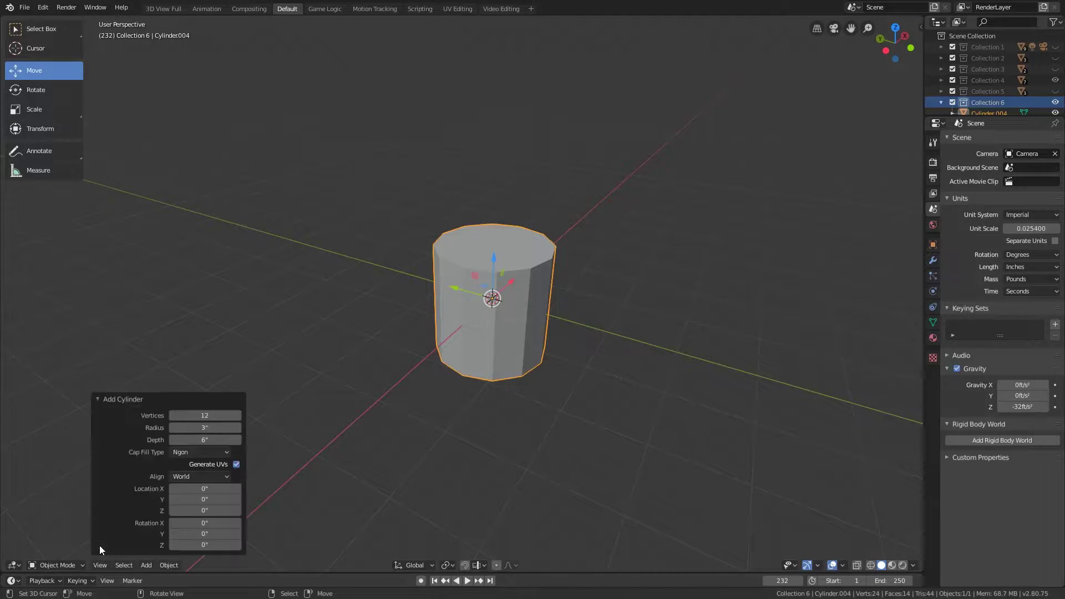
{"action": "left_click", "coordinate": [200, 416]}
{"action": "key", "text": "Return"}
{"action": "left_click", "coordinate": [107, 399]}
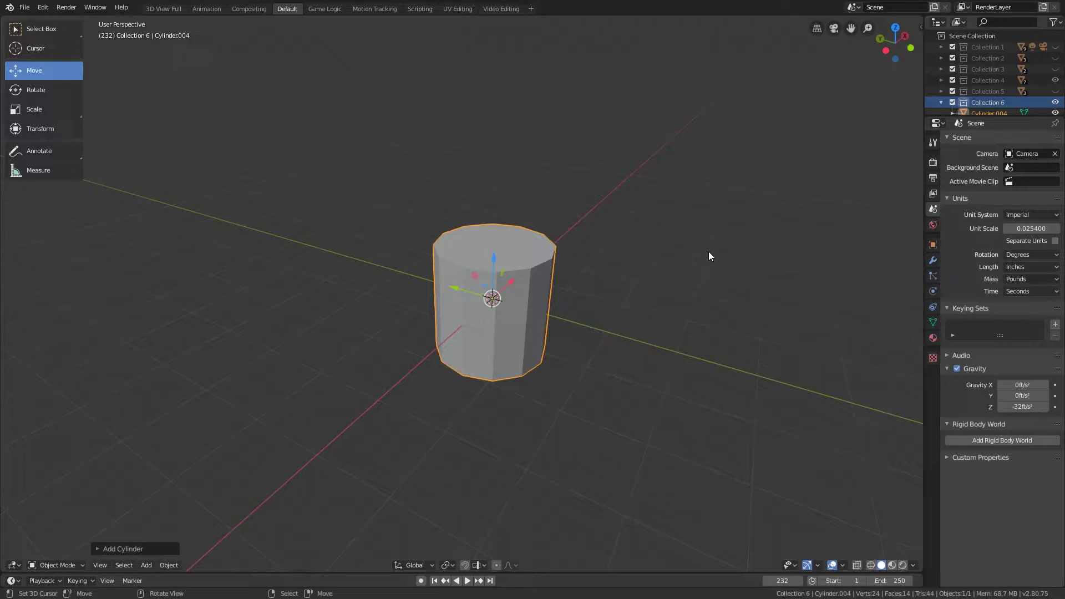
{"action": "left_click", "coordinate": [107, 548]}
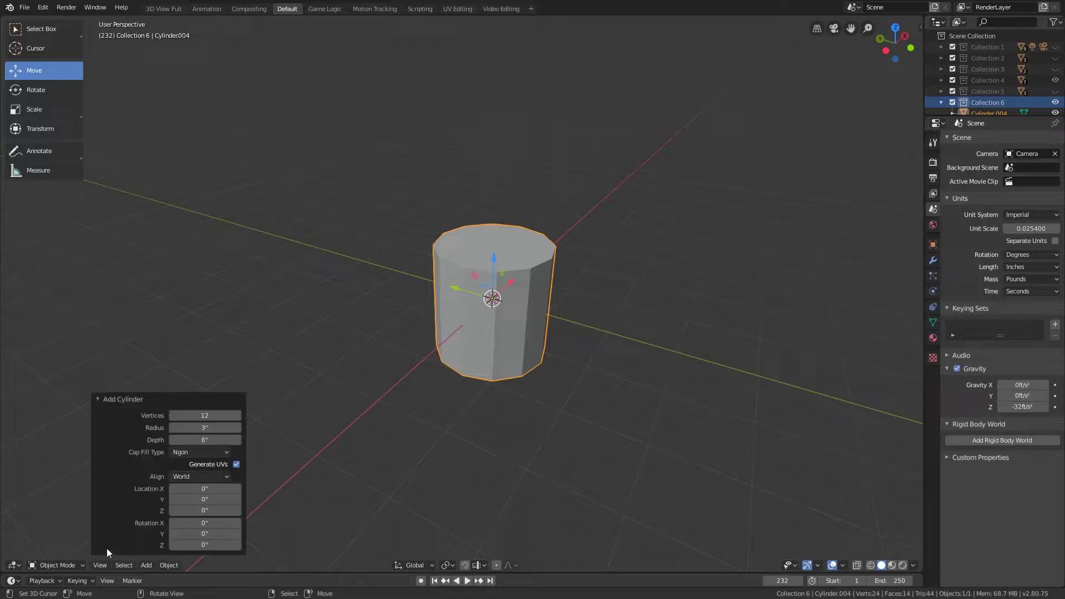
Set the cylinder's dimensions to X 0.25", Y 0.25", Z 2" in the sidebar, then frame the post.
{"action": "left_click", "coordinate": [111, 399]}
{"action": "key", "text": "n"}
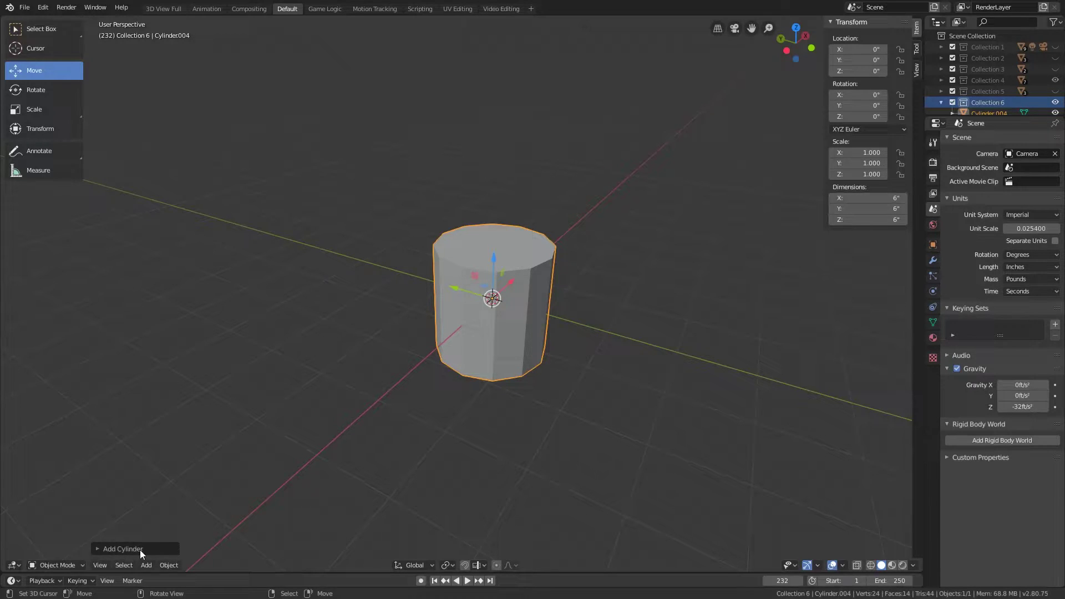
{"action": "left_click", "coordinate": [884, 201]}
{"action": "type", "text": "0.25"}
{"action": "key", "text": "Return"}
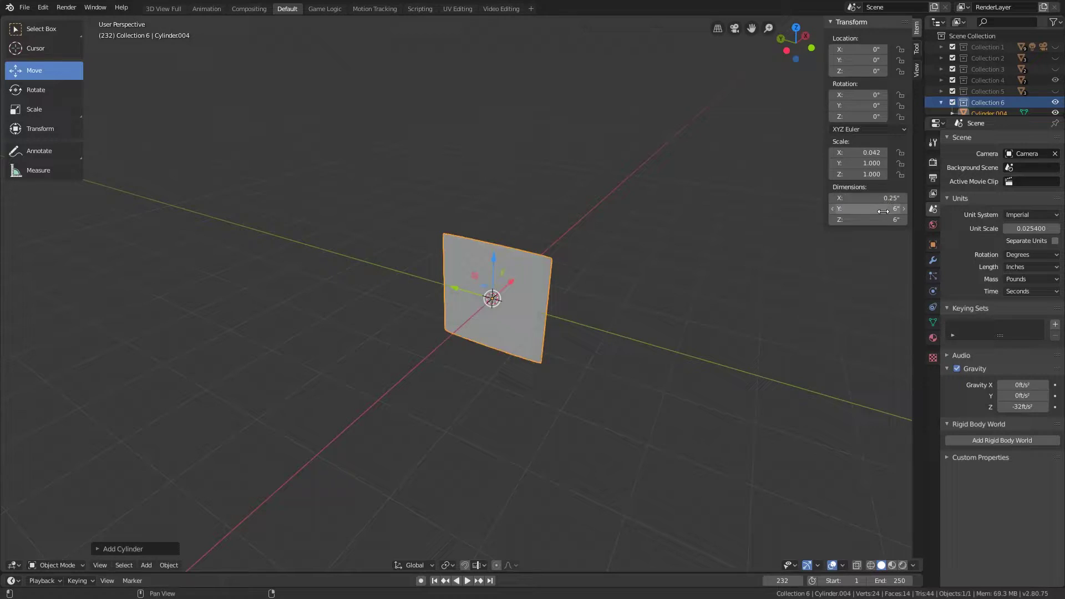
{"action": "left_click", "coordinate": [882, 210]}
{"action": "type", "text": ".25"}
{"action": "key", "text": "Return"}
{"action": "left_click", "coordinate": [884, 220]}
{"action": "type", "text": "2"}
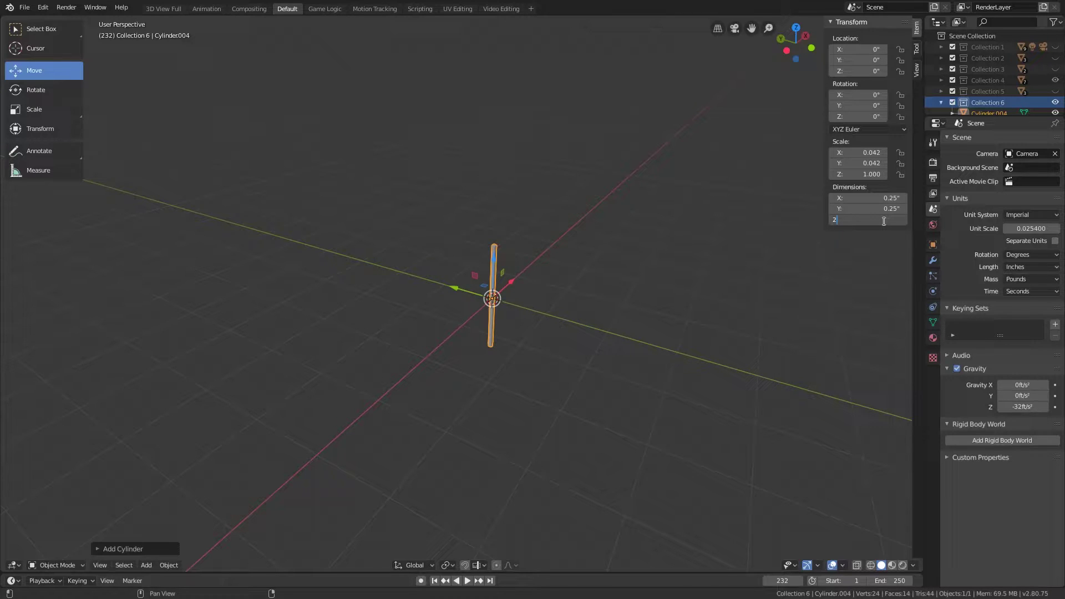
{"action": "key", "text": "Return"}
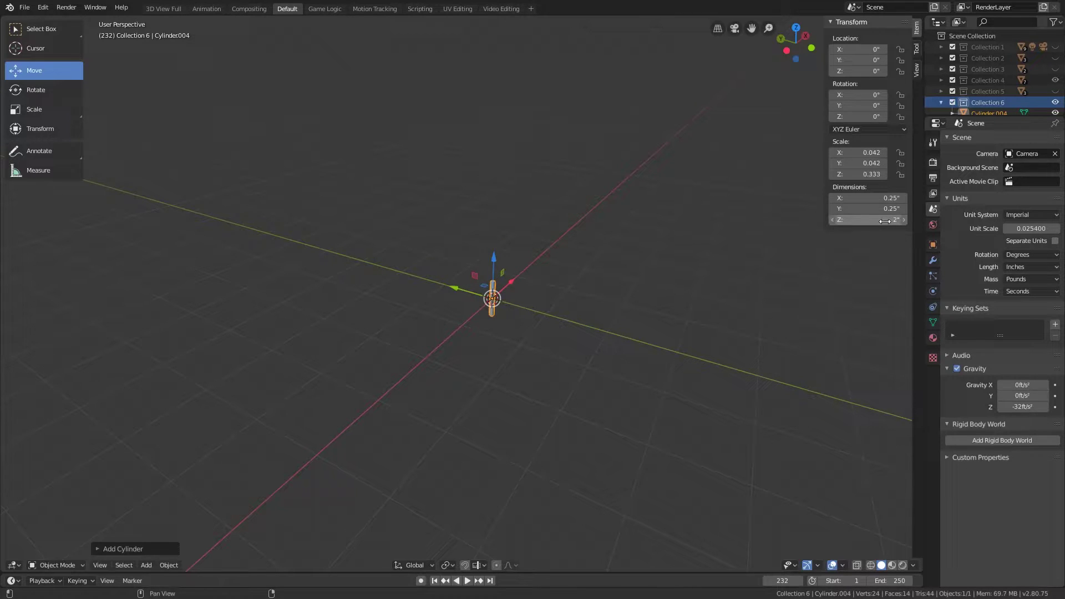
{"action": "scroll", "coordinate": [636, 344], "scroll_direction": "up", "scroll_amount": 8}
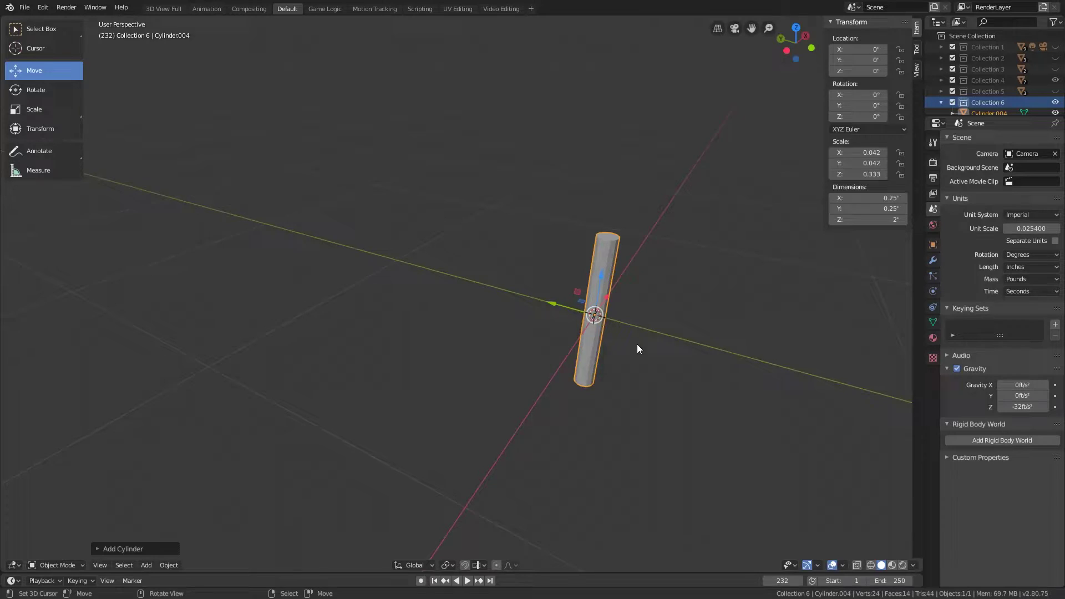
{"action": "key", "text": "KP_Decimal"}
{"action": "middle_click_drag", "start_coordinate": [637, 344], "coordinate": [628, 321]}
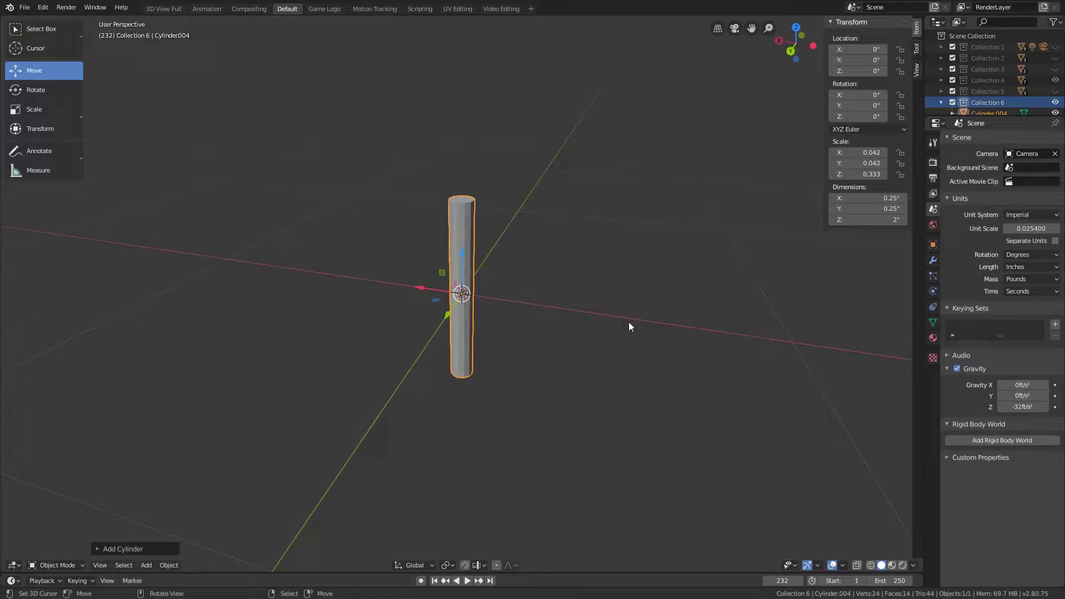
In top view Edit Mode, move the post's mesh to about X 39.6", Y -39.4".
{"action": "key", "text": "KP_7"}
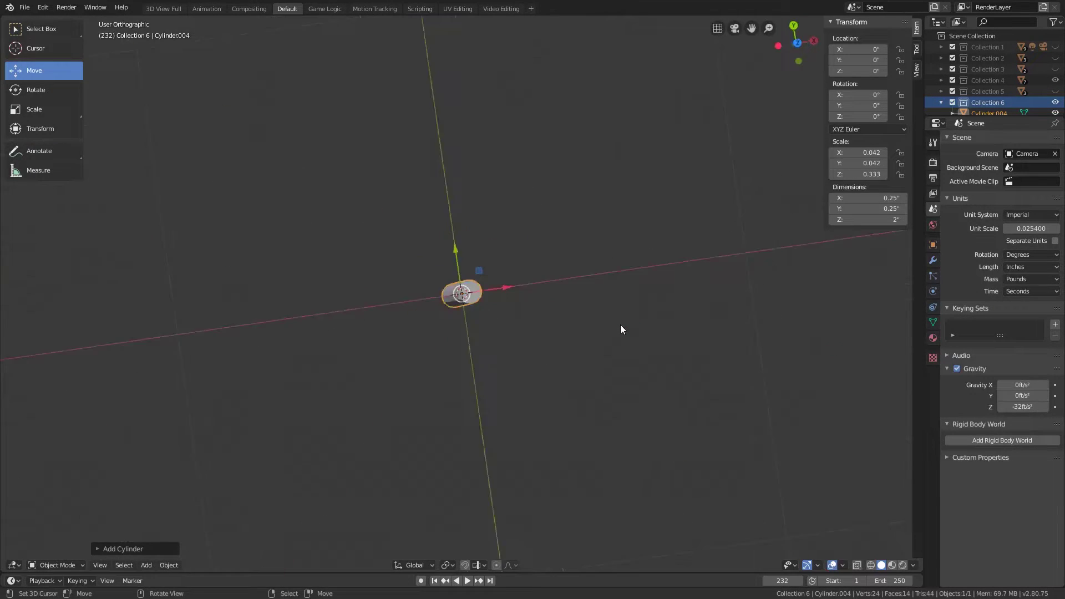
{"action": "mouse_move", "coordinate": [612, 370]}
{"action": "middle_mouse_down", "text": "shift"}
{"action": "mouse_move", "coordinate": [624, 382]}
{"action": "mouse_move", "coordinate": [635, 323]}
{"action": "mouse_move", "coordinate": [598, 359]}
{"action": "middle_mouse_up", "text": "shift"}
{"action": "key", "text": "Tab"}
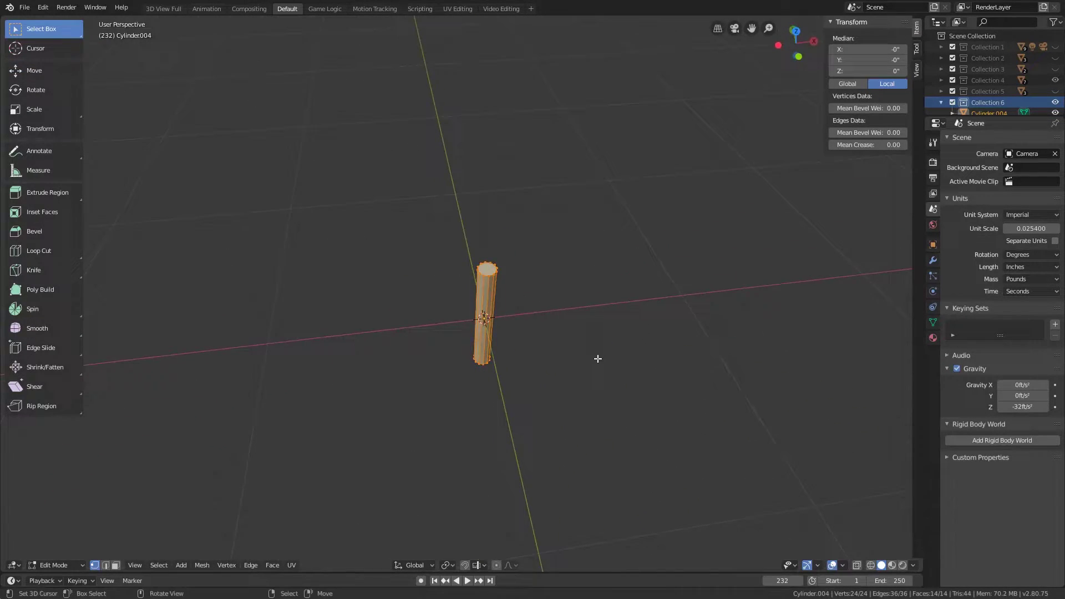
{"action": "key", "text": "KP_7"}
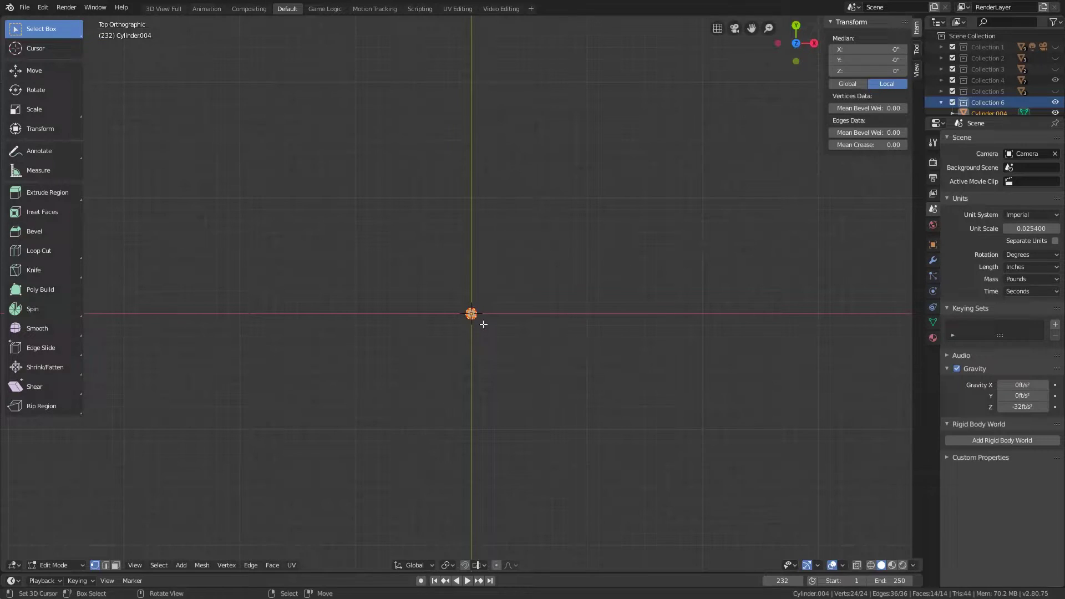
{"action": "middle_click_drag", "start_coordinate": [483, 324], "coordinate": [493, 346], "text": "shift"}
{"action": "key", "text": "g"}
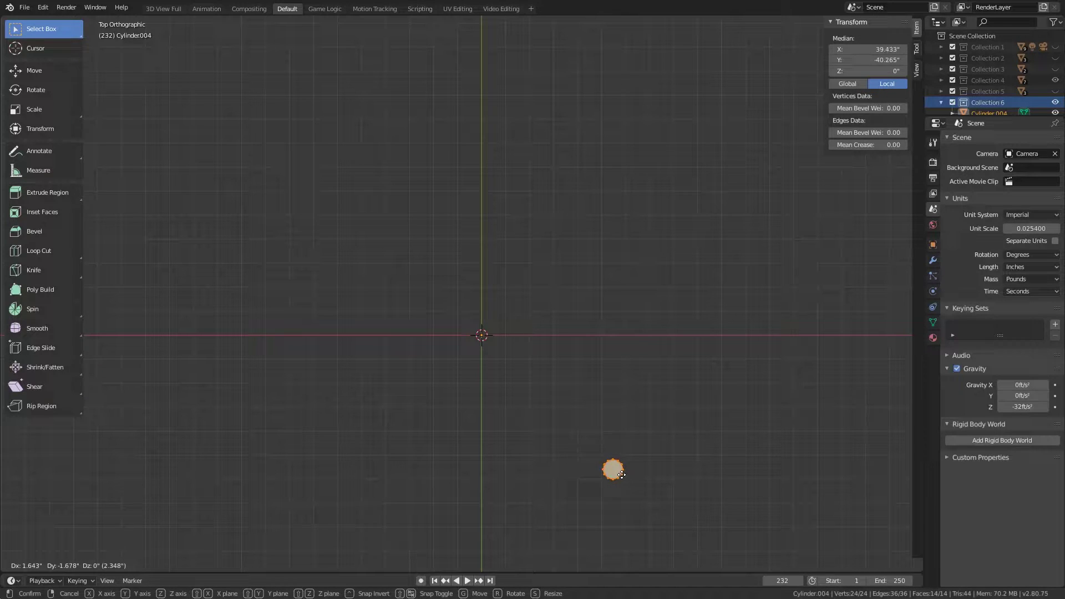
{"action": "left_click", "coordinate": [621, 473]}
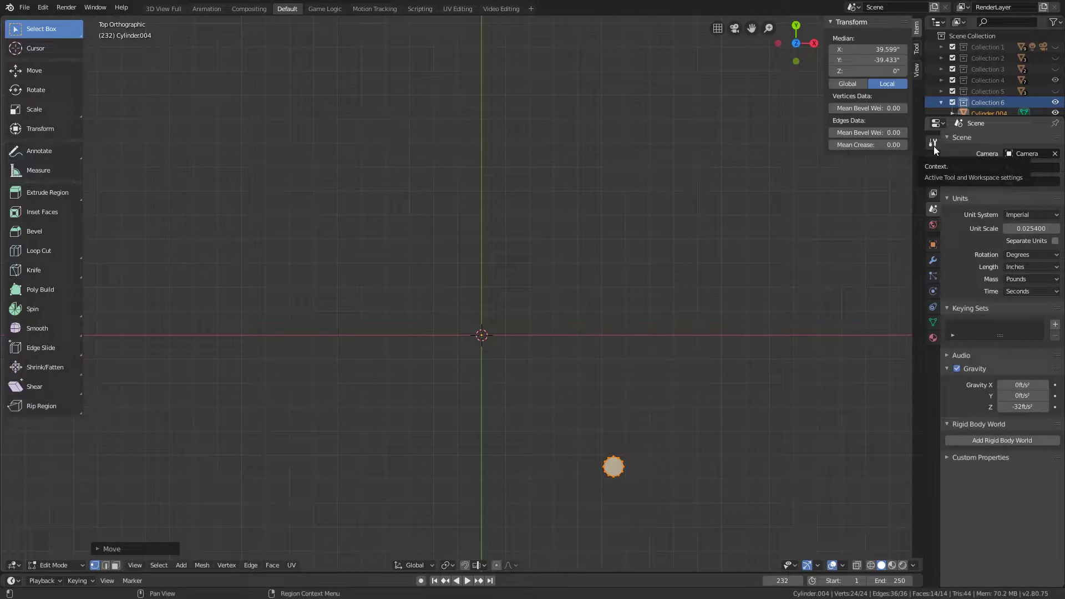
Rename the post object to Base in the Outliner.
{"action": "left_click", "coordinate": [933, 261]}
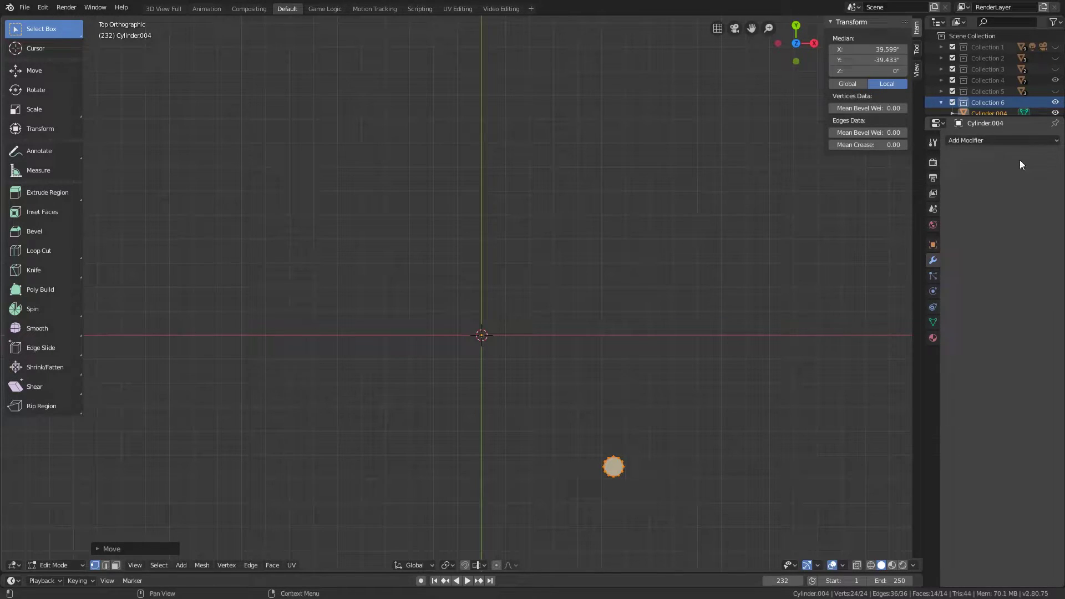
{"action": "scroll", "coordinate": [1010, 98], "scroll_direction": "down", "scroll_amount": 1}
{"action": "double_click", "coordinate": [977, 105]}
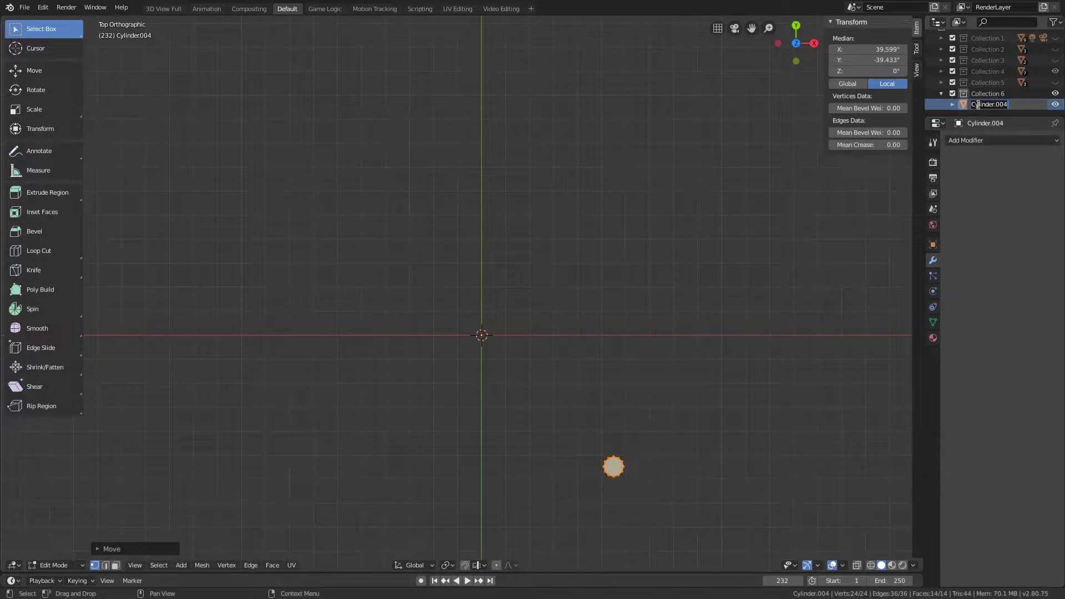
{"action": "type", "text": "Bi"}
{"action": "type", "text": "e"}
{"action": "key", "text": "BackSpace"}
{"action": "key", "text": "BackSpace"}
{"action": "type", "text": "ase"}
{"action": "key", "text": "Return"}
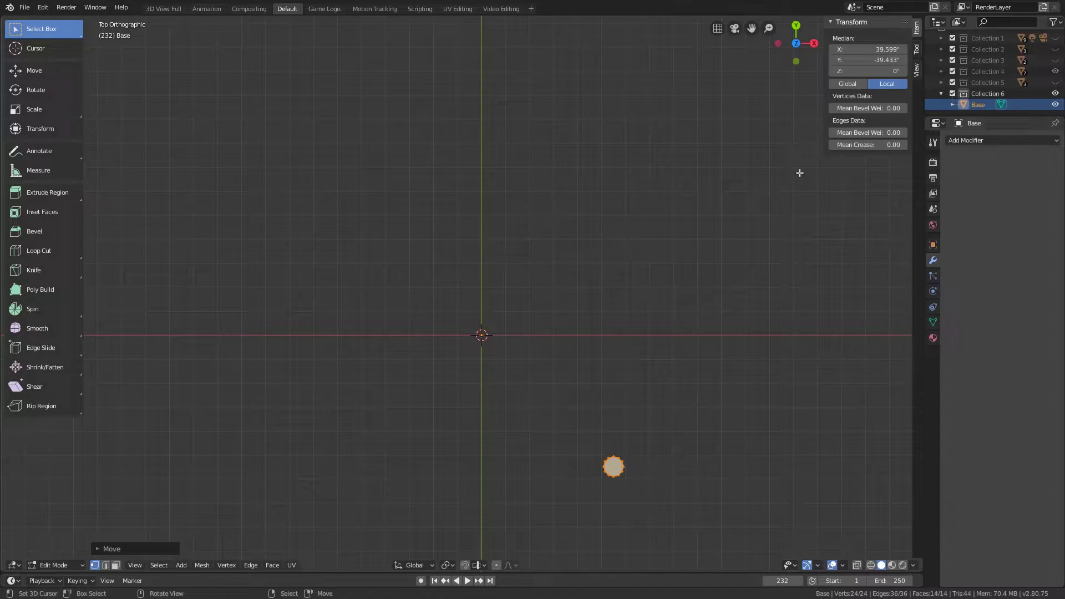
Add a Mirror modifier on X and Y, then move the vertices outward to spread the four posts.
{"action": "left_click", "coordinate": [973, 140]}
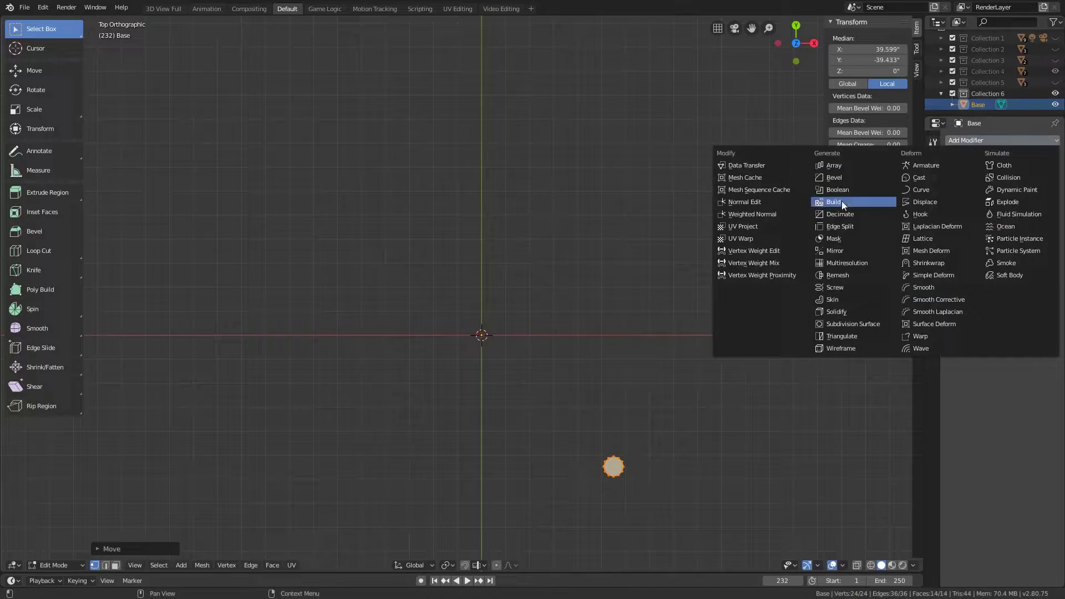
{"action": "left_click", "coordinate": [840, 251]}
{"action": "middle_click_drag", "start_coordinate": [706, 394], "coordinate": [721, 314], "text": "shift"}
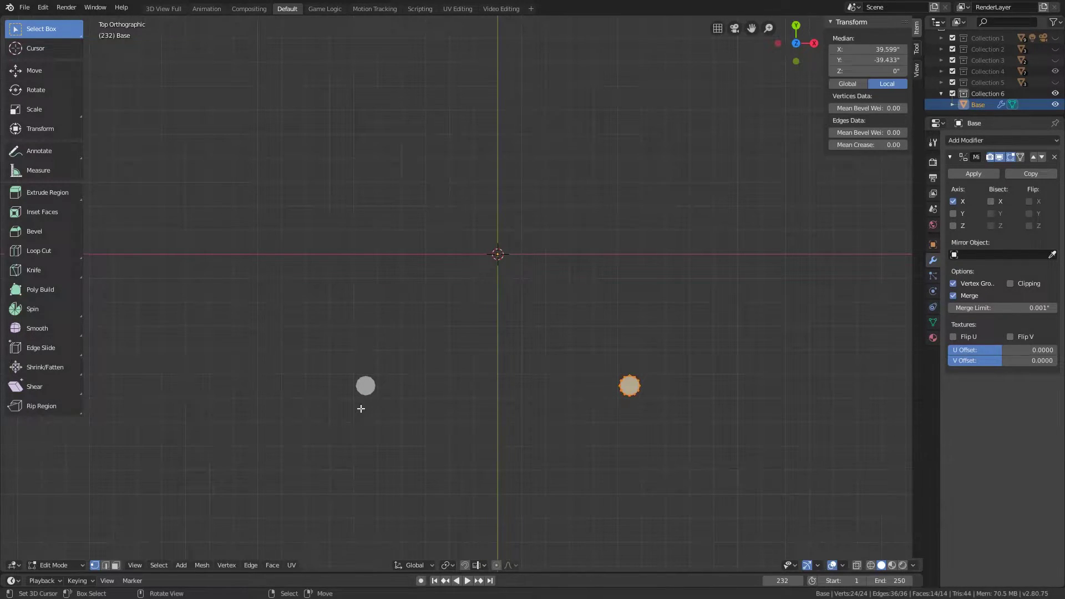
{"action": "left_click", "coordinate": [953, 214]}
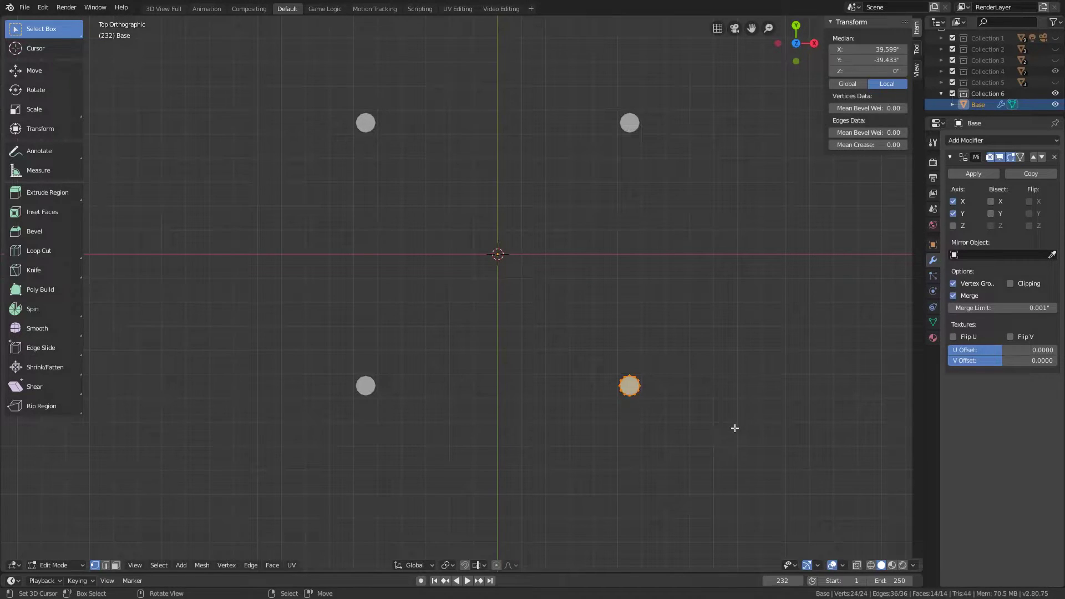
{"action": "key", "text": "Tab"}
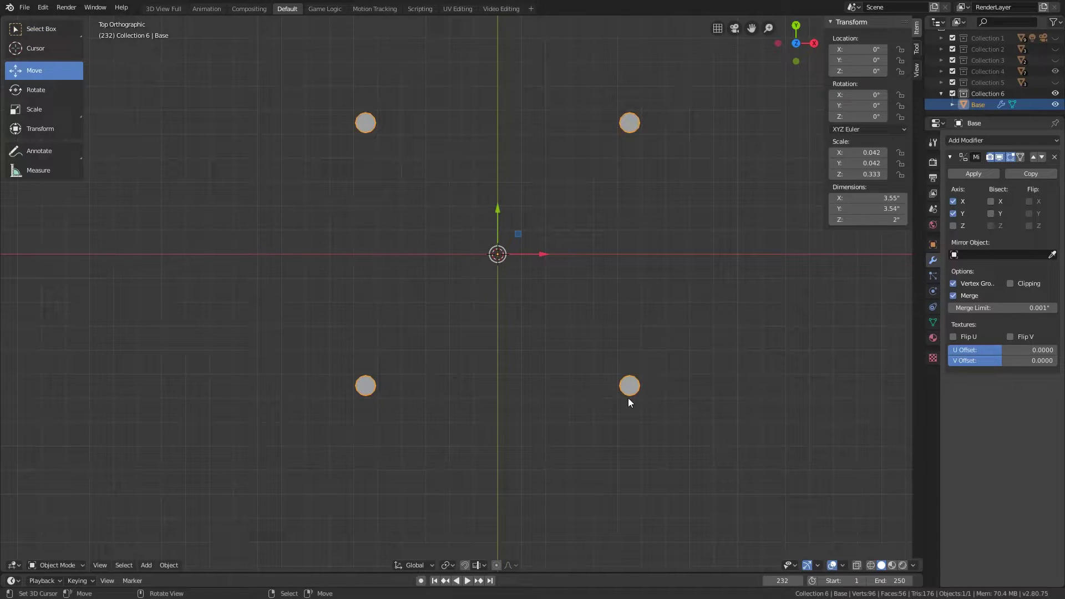
{"action": "key", "text": "Tab"}
{"action": "key", "text": "g"}
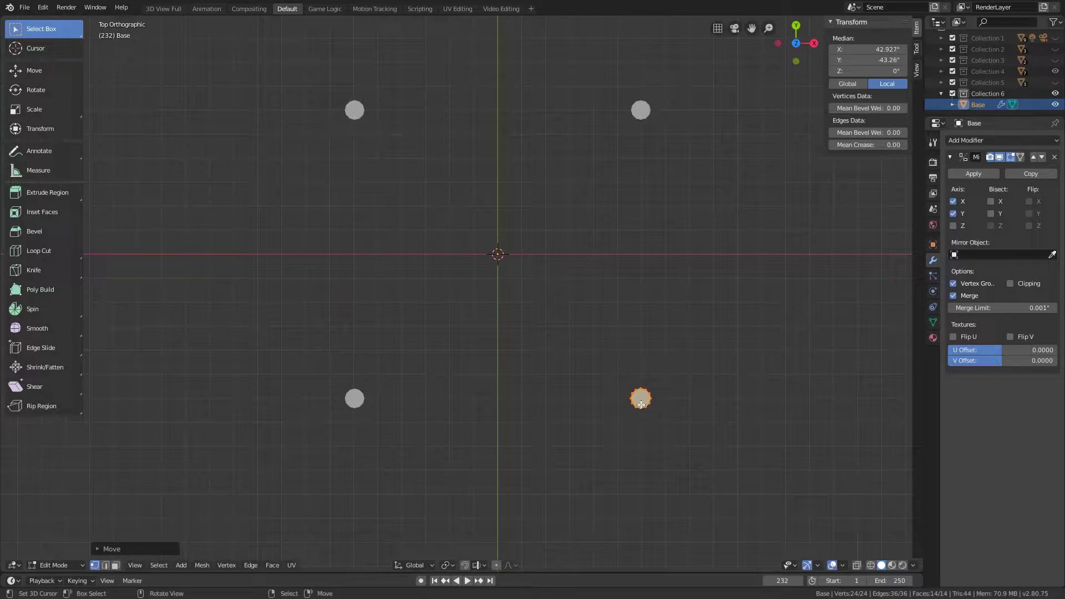
{"action": "key", "text": "Tab"}
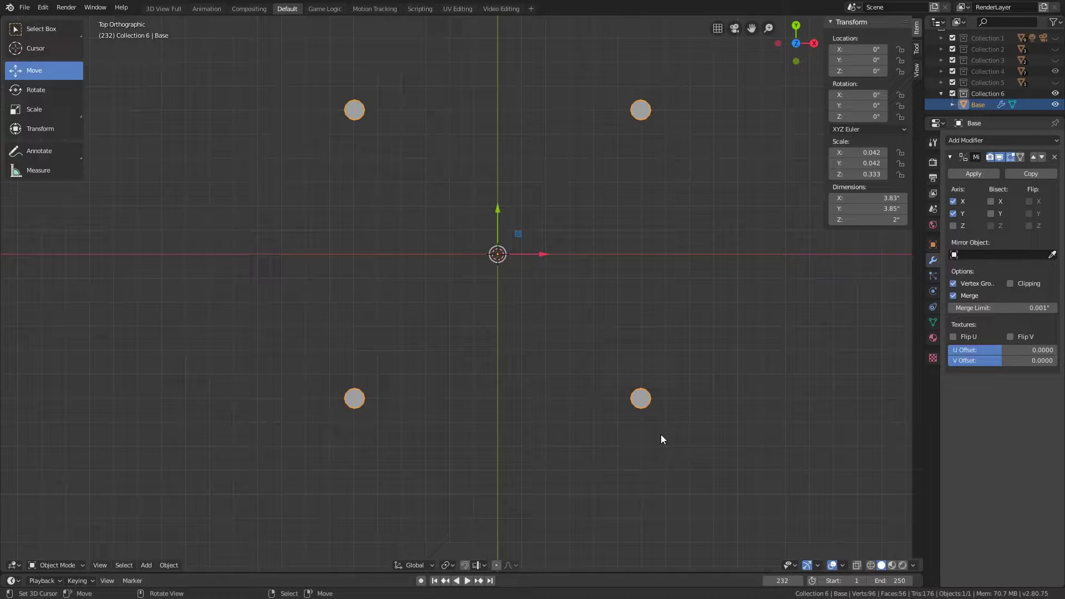
From the right view, loop-cut the post and slide the new edge ring up near its top.
{"action": "key", "text": "Tab"}
{"action": "middle_click_drag", "start_coordinate": [535, 394], "coordinate": [670, 349]}
{"action": "key", "text": "KP_3"}
{"action": "scroll", "coordinate": [670, 349], "scroll_direction": "up", "scroll_amount": 6}
{"action": "scroll", "coordinate": [637, 243], "scroll_direction": "up", "scroll_amount": 3, "text": "shift"}
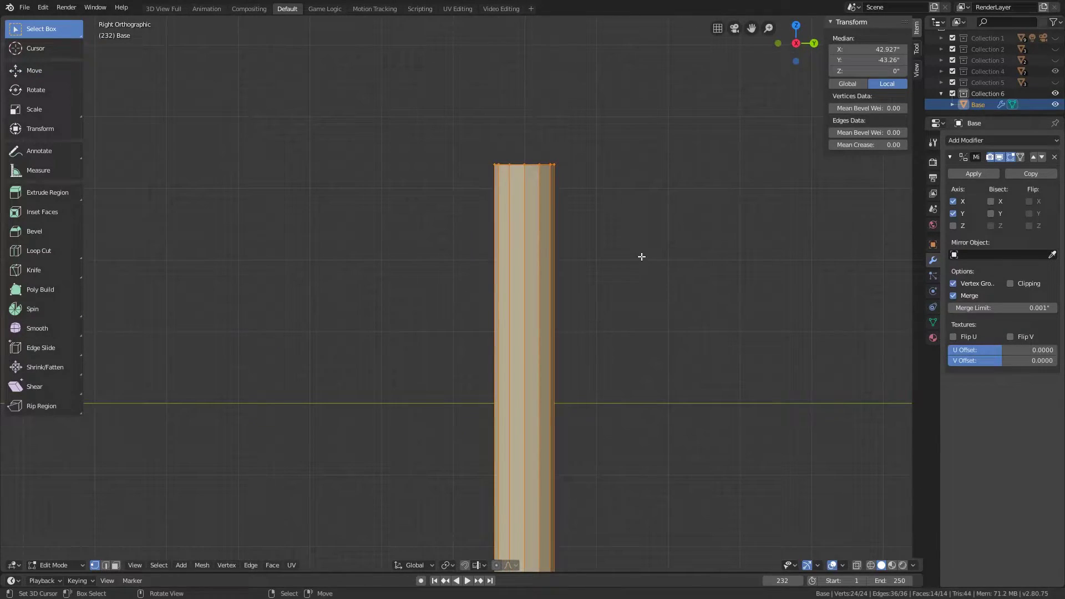
{"action": "key", "text": "n"}
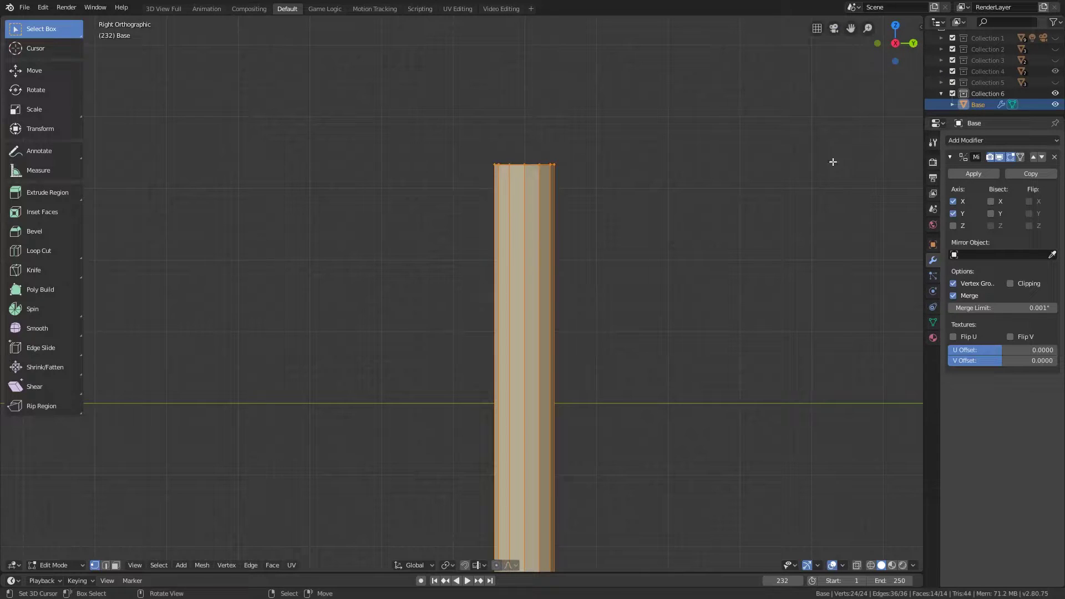
{"action": "key", "text": "ctrl+r"}
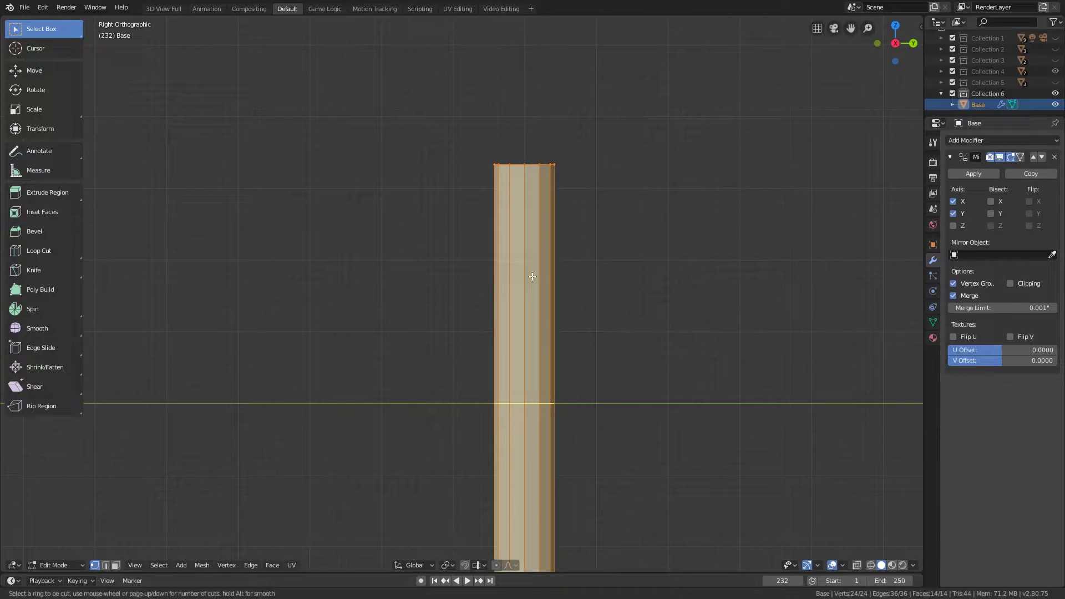
{"action": "left_click", "coordinate": [524, 425]}
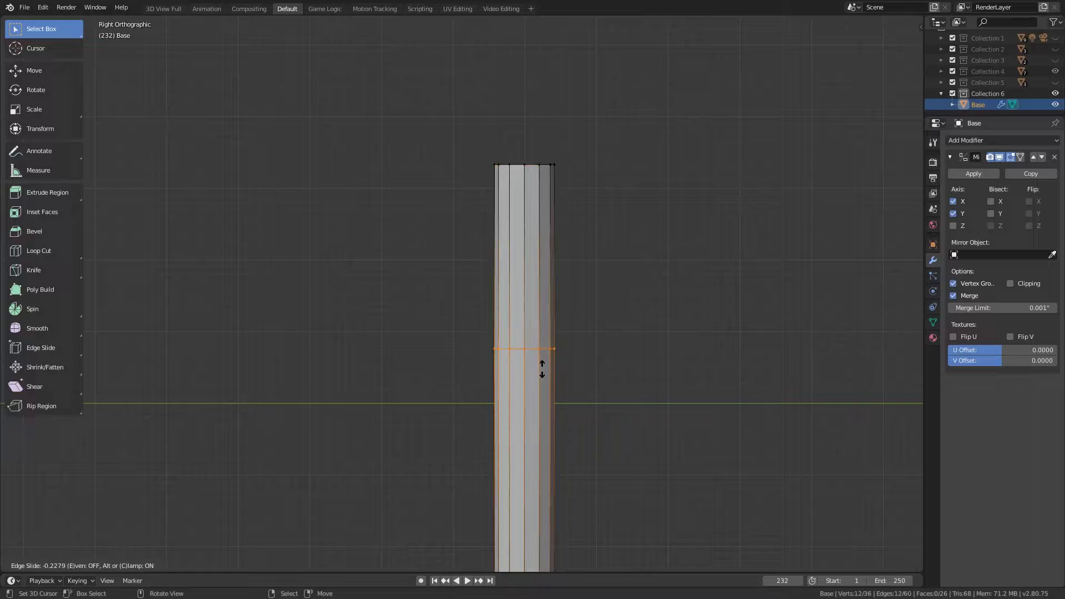
{"action": "left_click", "coordinate": [572, 245]}
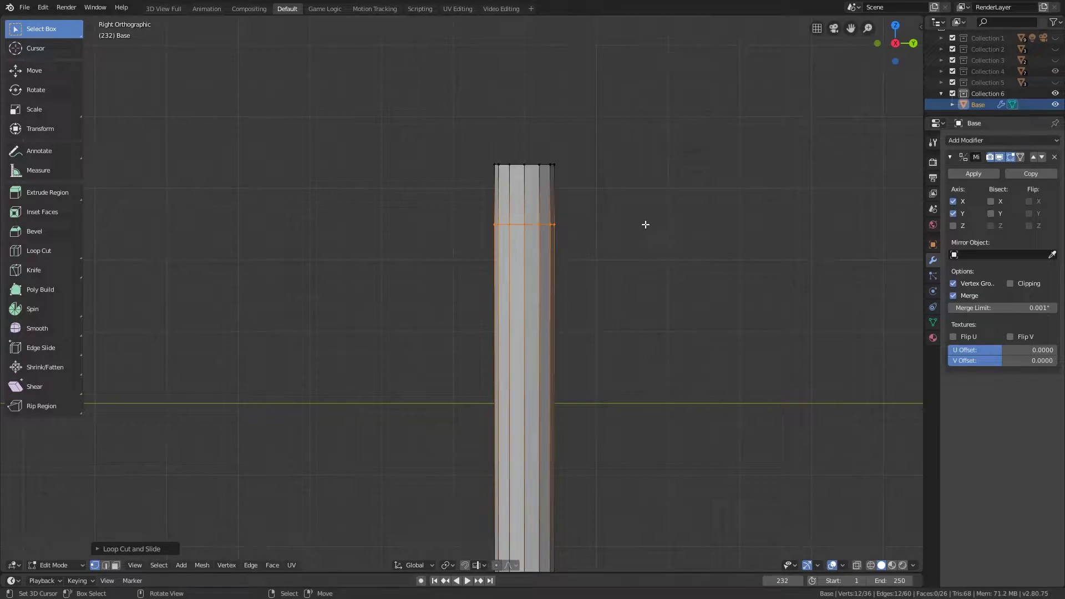
{"action": "middle_click_drag", "start_coordinate": [644, 224], "coordinate": [623, 233]}
{"action": "scroll", "coordinate": [625, 252], "scroll_direction": "down", "scroll_amount": 5}
{"action": "middle_click_drag", "start_coordinate": [621, 279], "coordinate": [525, 331]}
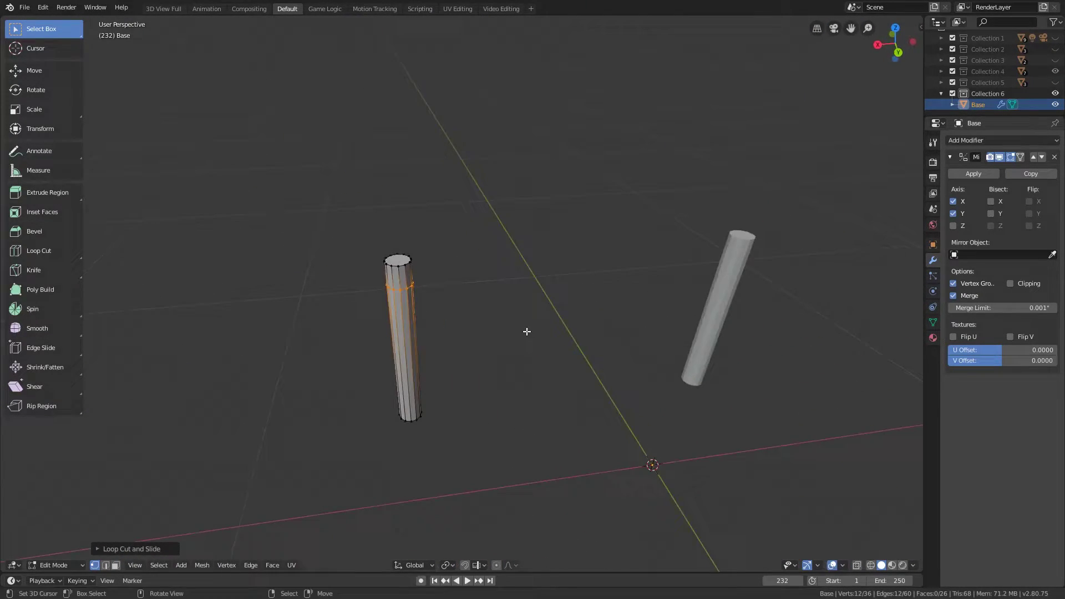
In face select mode, select the four faces near the post's top.
{"action": "left_click", "coordinate": [115, 566]}
{"action": "middle_click_drag", "start_coordinate": [376, 435], "coordinate": [556, 405]}
{"action": "scroll", "coordinate": [509, 503], "scroll_direction": "up", "scroll_amount": 3}
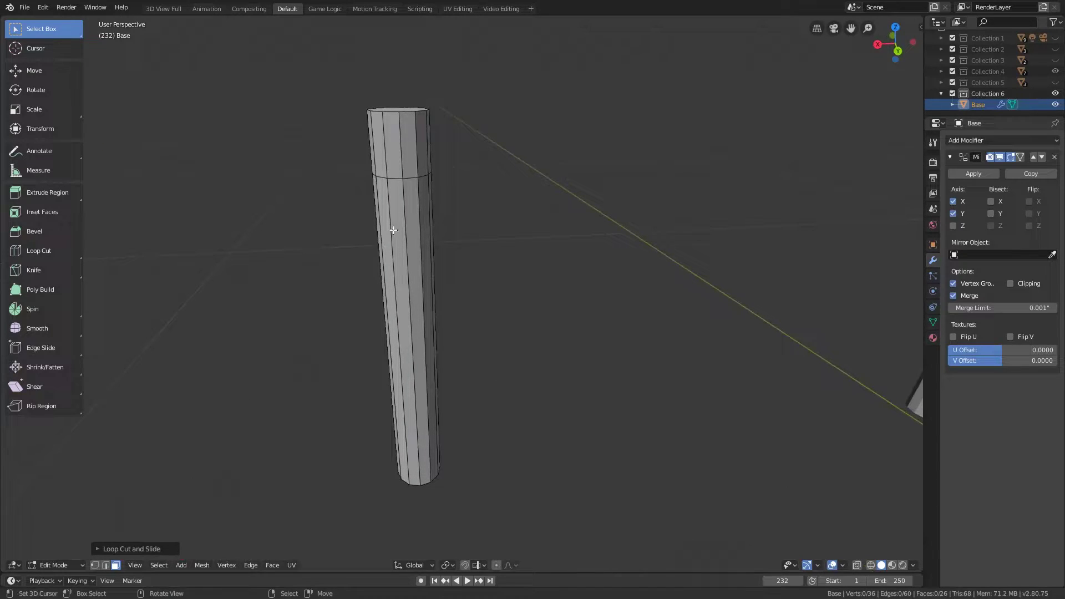
{"action": "left_click", "coordinate": [394, 169]}
{"action": "left_click", "coordinate": [408, 152], "text": "shift"}
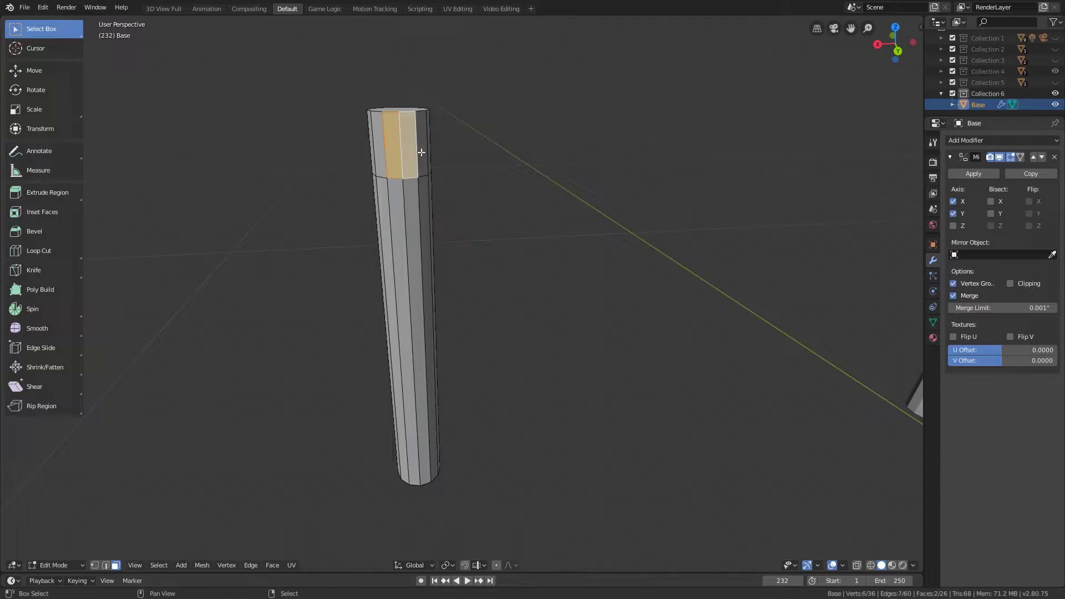
{"action": "left_click", "coordinate": [422, 153], "text": "shift"}
{"action": "left_click", "coordinate": [375, 142], "text": "shift"}
{"action": "middle_click_drag", "start_coordinate": [375, 142], "coordinate": [499, 172]}
{"action": "scroll", "coordinate": [592, 341], "scroll_direction": "down", "scroll_amount": 3}
{"action": "middle_click_drag", "start_coordinate": [587, 352], "coordinate": [493, 291]}
Extrude the selected top faces sideways into a short arm.
{"action": "key", "text": "e"}
{"action": "right_click", "coordinate": [493, 291]}
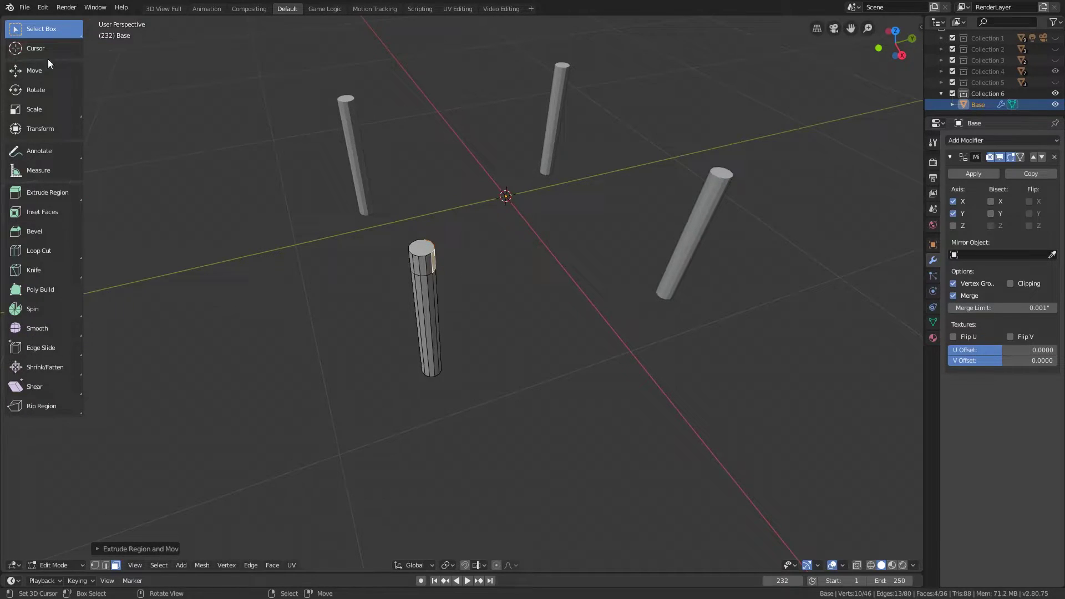
{"action": "left_click", "coordinate": [46, 77]}
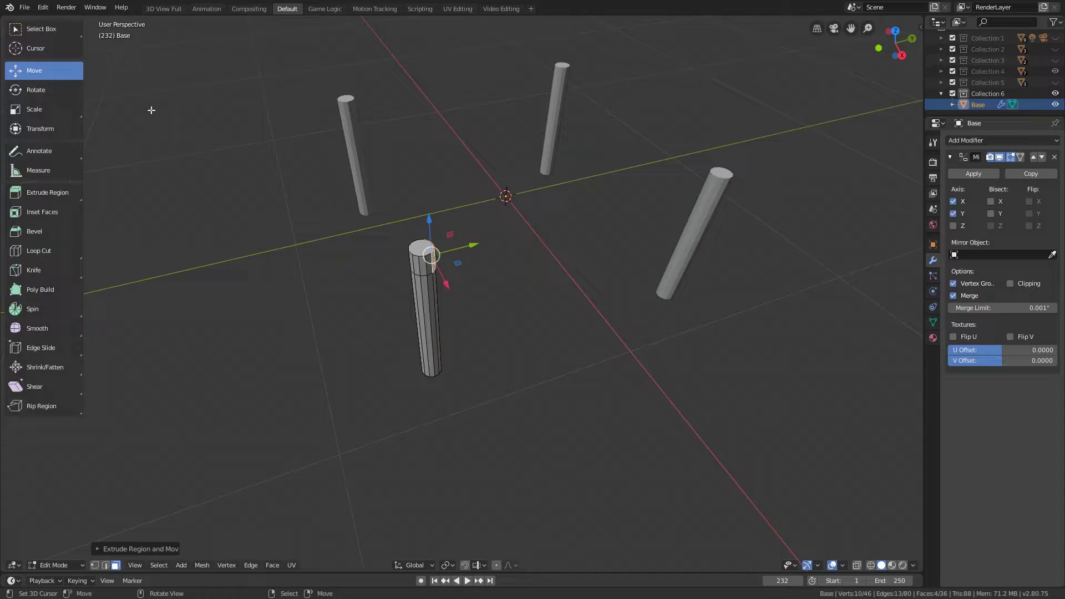
{"action": "key", "text": "e"}
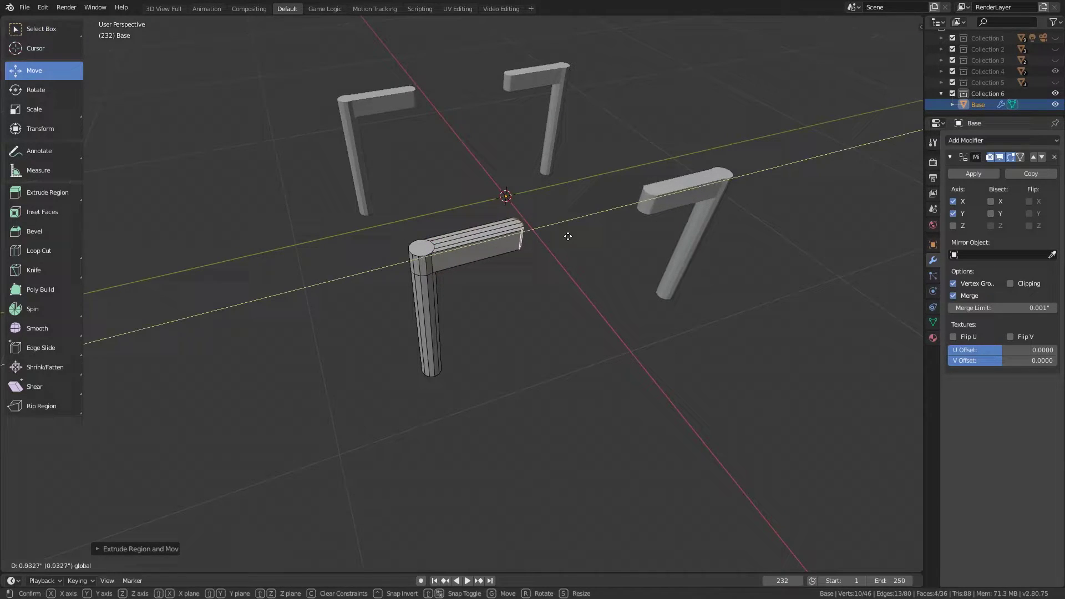
{"action": "left_click", "coordinate": [571, 247]}
Delete the arm's end face and extrude the open end loop into a bar reaching the next post.
{"action": "middle_click_drag", "start_coordinate": [585, 255], "coordinate": [653, 273]}
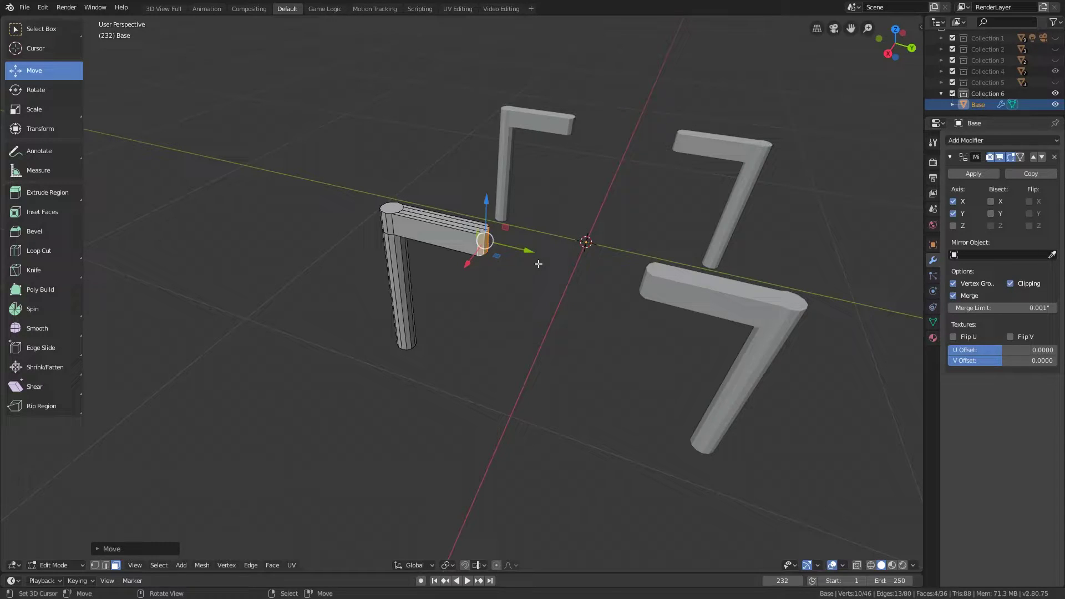
{"action": "key", "text": "x"}
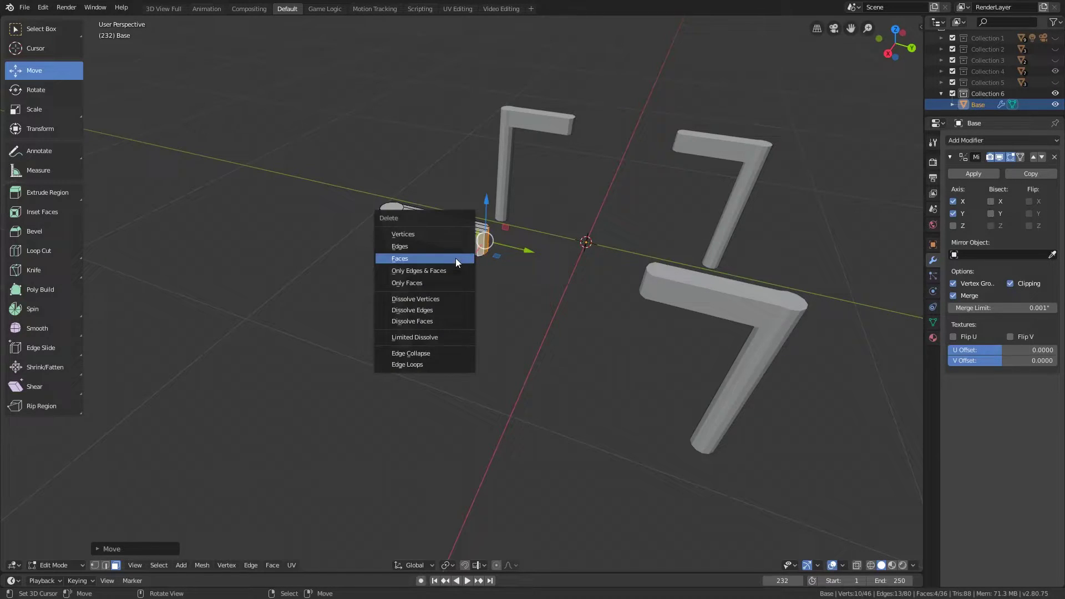
{"action": "left_click", "coordinate": [455, 258]}
{"action": "middle_click_drag", "start_coordinate": [506, 202], "coordinate": [483, 294]}
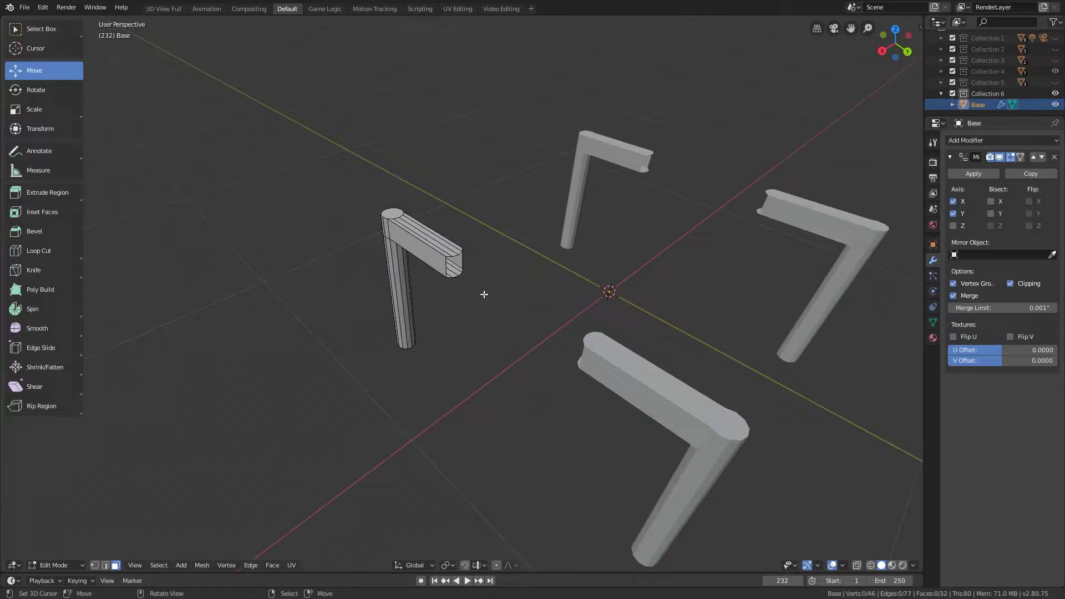
{"action": "scroll", "coordinate": [506, 306], "scroll_direction": "up", "scroll_amount": 3}
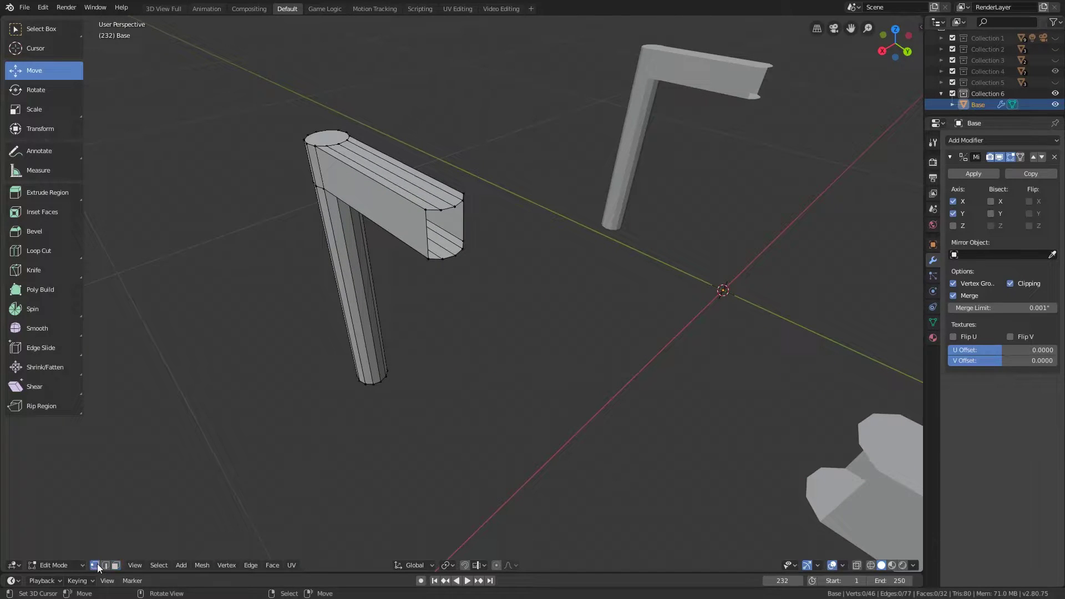
{"action": "left_click", "coordinate": [432, 211], "text": "alt"}
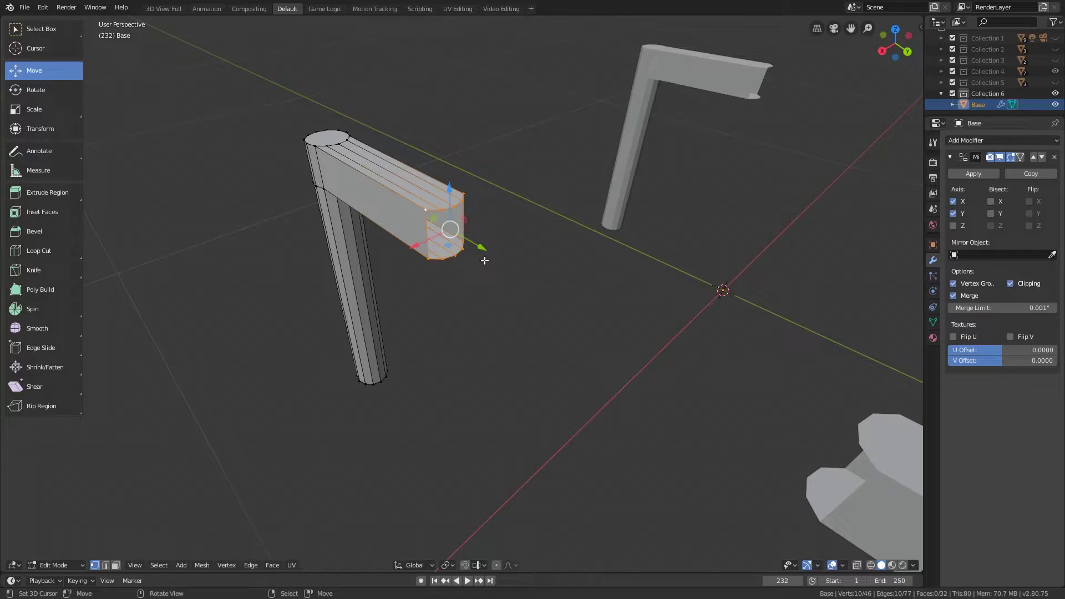
{"action": "key", "text": "e"}
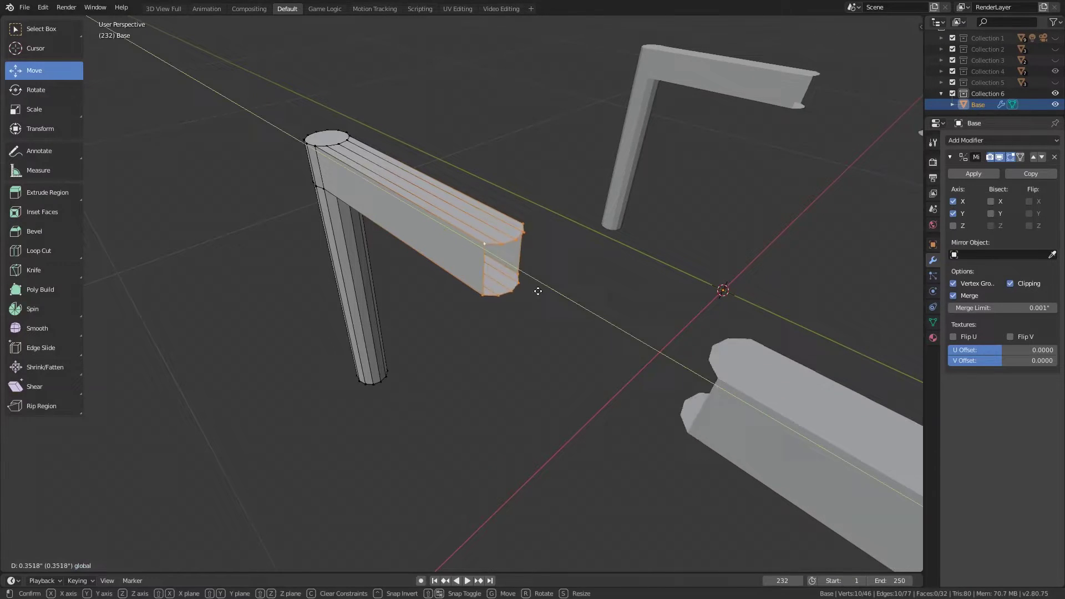
{"action": "left_click", "coordinate": [631, 354]}
{"action": "middle_click_drag", "start_coordinate": [633, 355], "coordinate": [481, 318]}
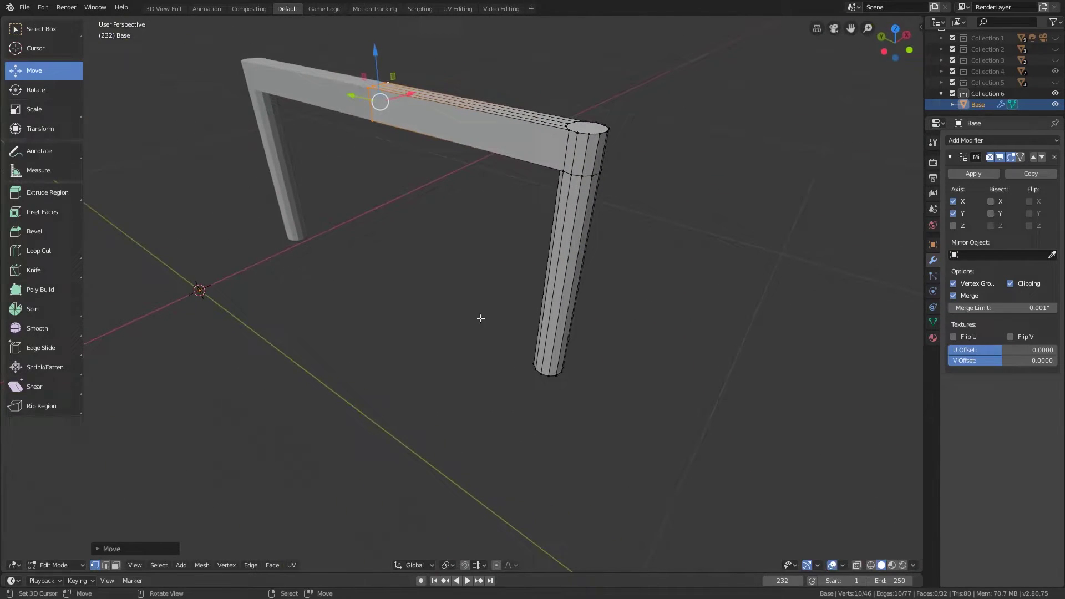
Select two corner faces and try a loop cut near the corner, then undo it.
{"action": "left_click", "coordinate": [114, 565]}
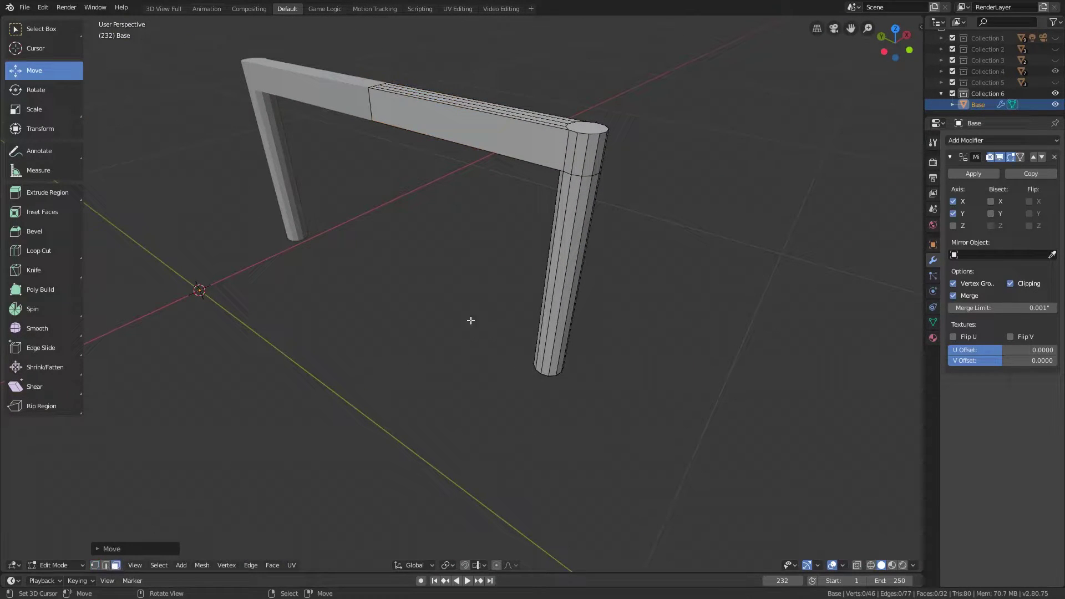
{"action": "left_click", "coordinate": [569, 146]}
{"action": "left_click", "coordinate": [582, 149], "text": "shift"}
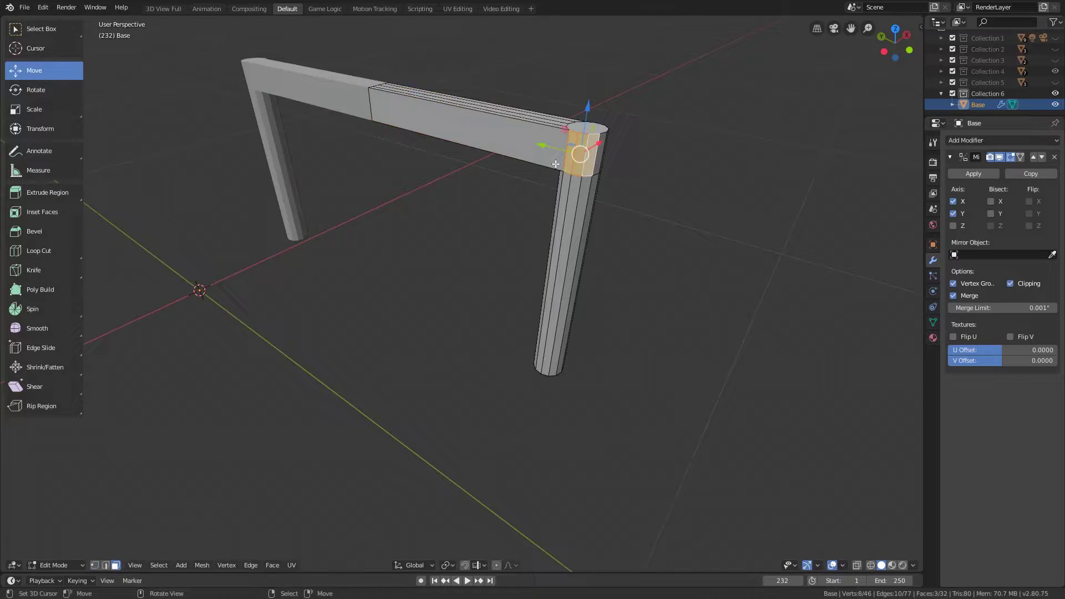
{"action": "key", "text": "ctrl+r"}
{"action": "left_click", "coordinate": [524, 161]}
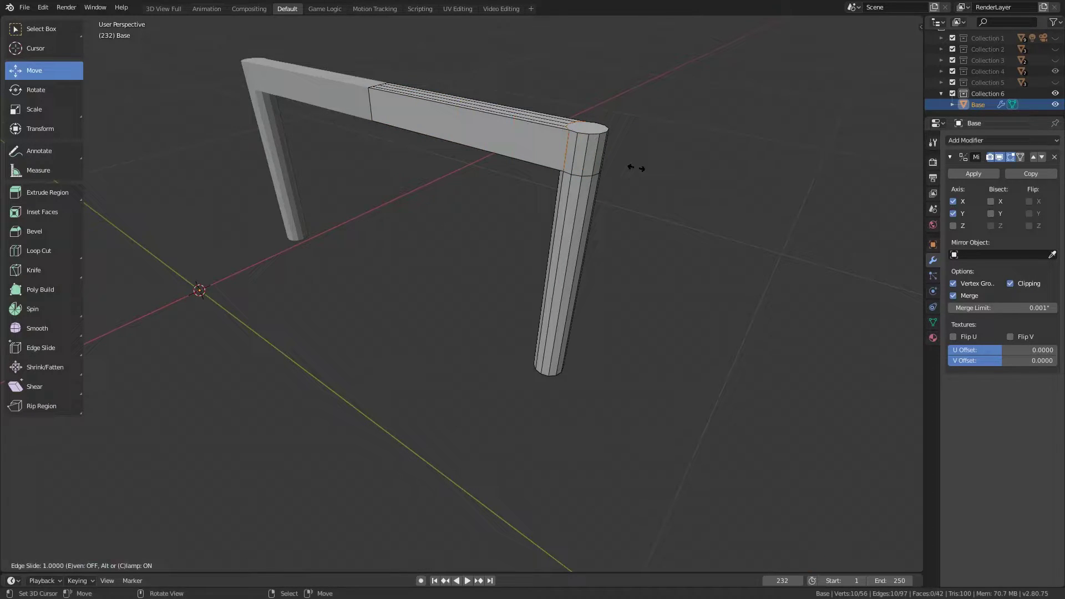
{"action": "left_click", "coordinate": [621, 166]}
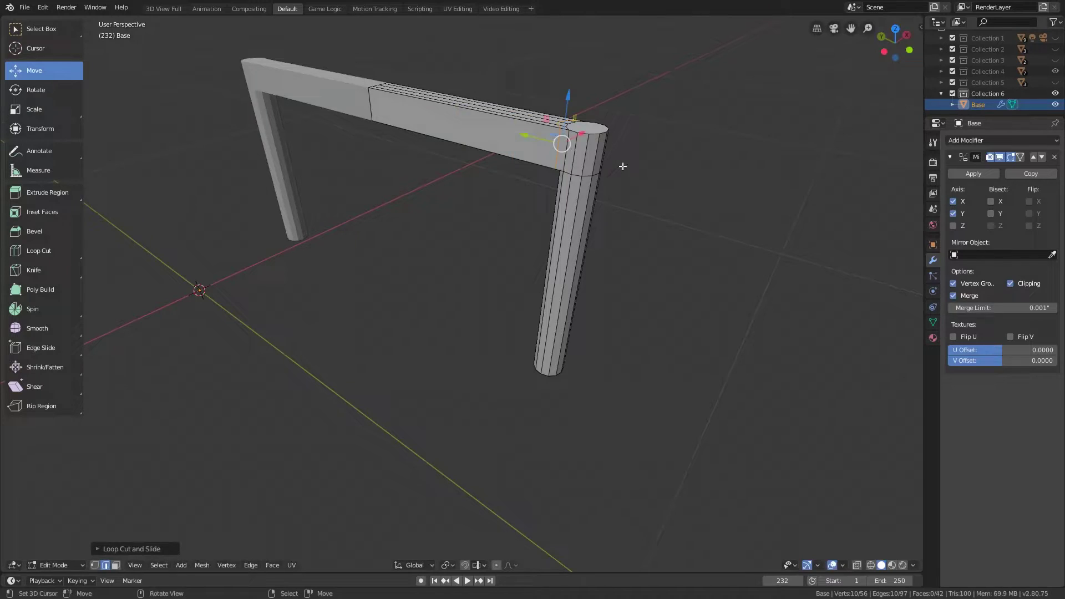
{"action": "middle_click_drag", "start_coordinate": [623, 166], "coordinate": [608, 224]}
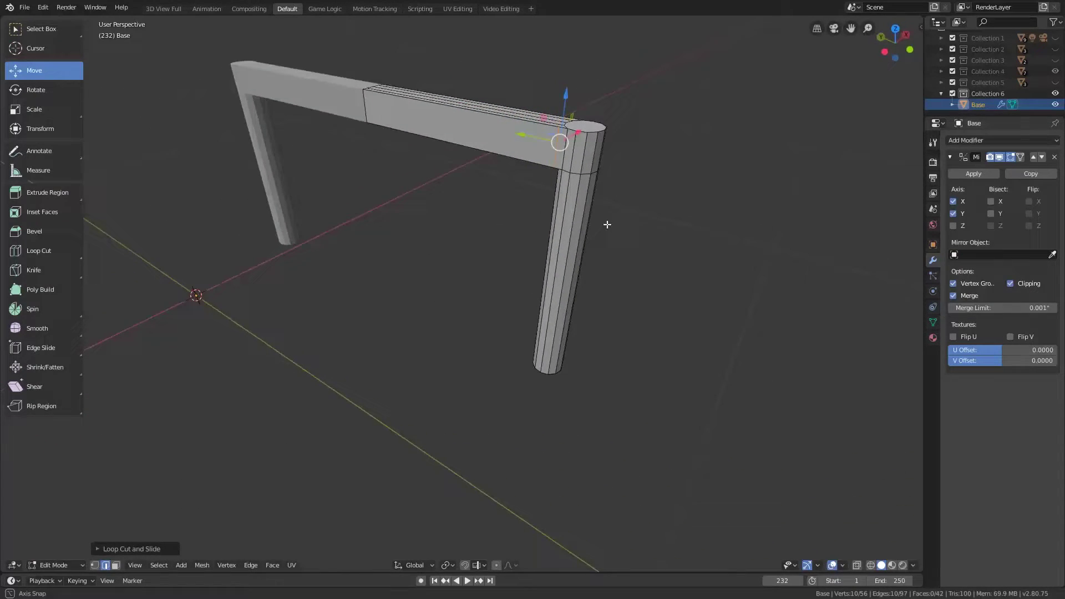
{"action": "key", "text": "ctrl+z"}
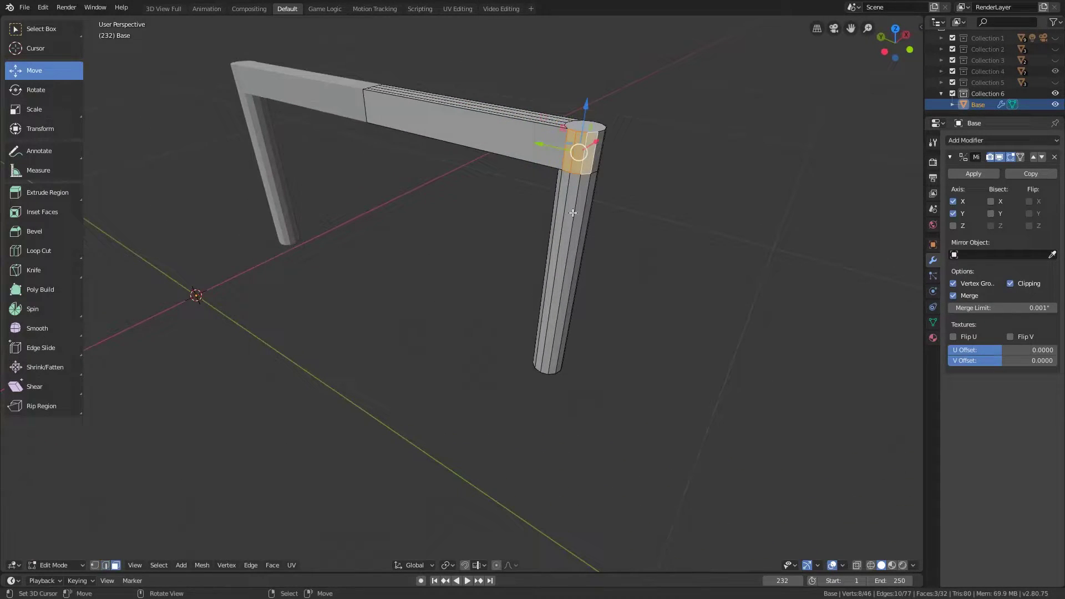
Extrude the leg's top face sideways into a beam segment and delete its end face.
{"action": "middle_click_drag", "start_coordinate": [590, 230], "coordinate": [567, 245]}
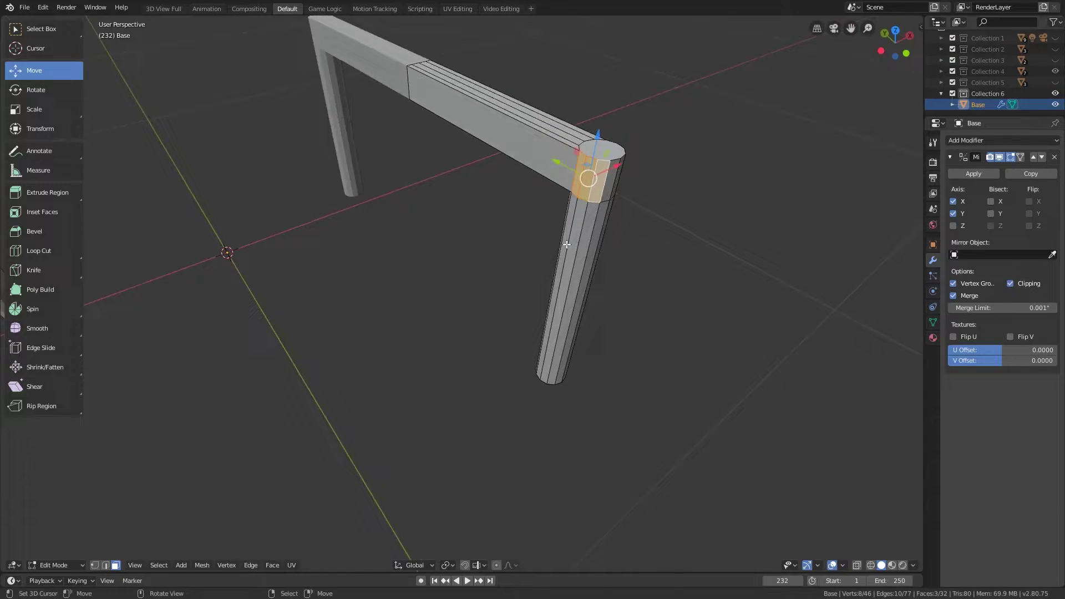
{"action": "scroll", "coordinate": [564, 250], "scroll_direction": "down", "scroll_amount": 2}
{"action": "middle_click_drag", "start_coordinate": [571, 302], "coordinate": [676, 290], "text": "shift"}
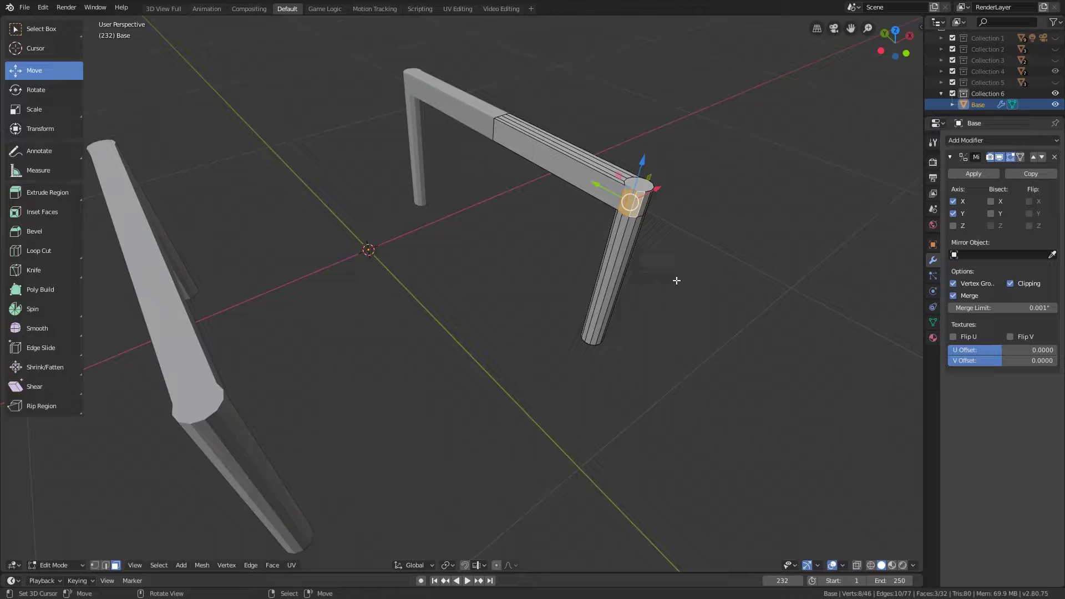
{"action": "key", "text": "e"}
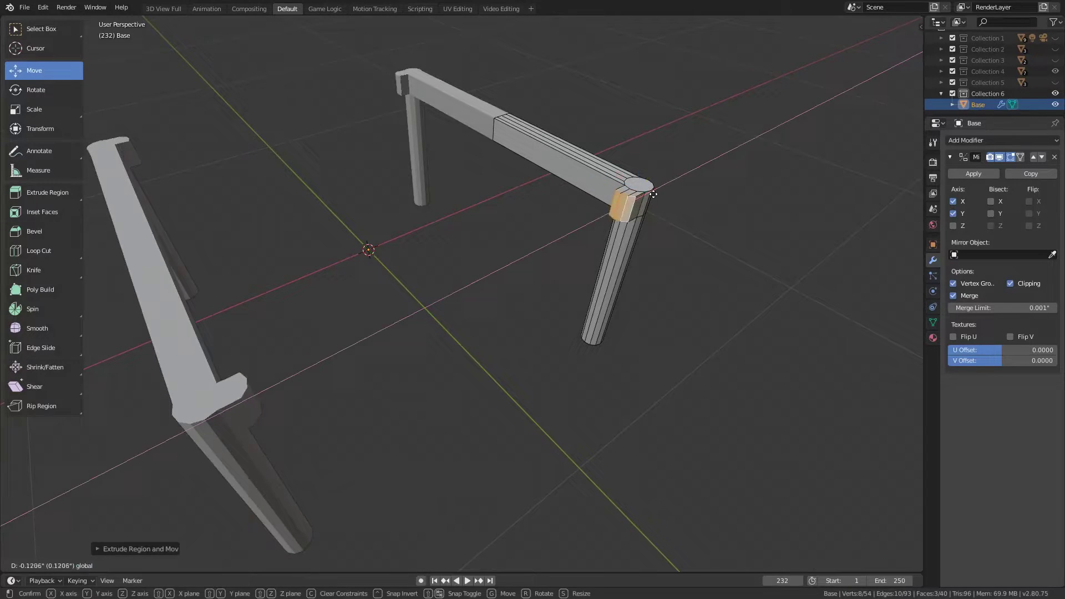
{"action": "left_click", "coordinate": [549, 305]}
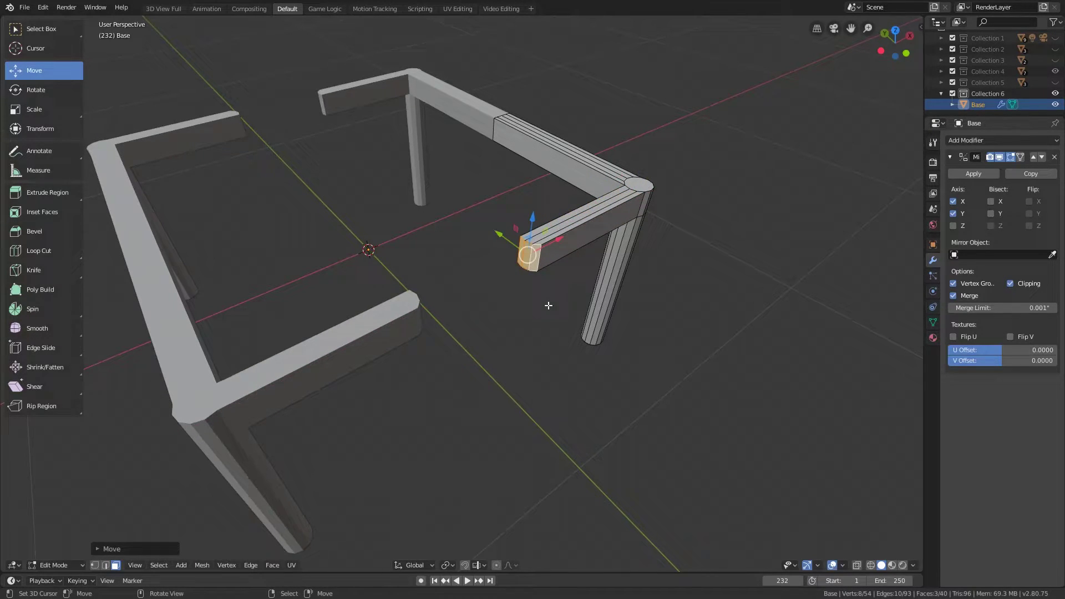
{"action": "key", "text": "x"}
{"action": "left_click", "coordinate": [548, 305]}
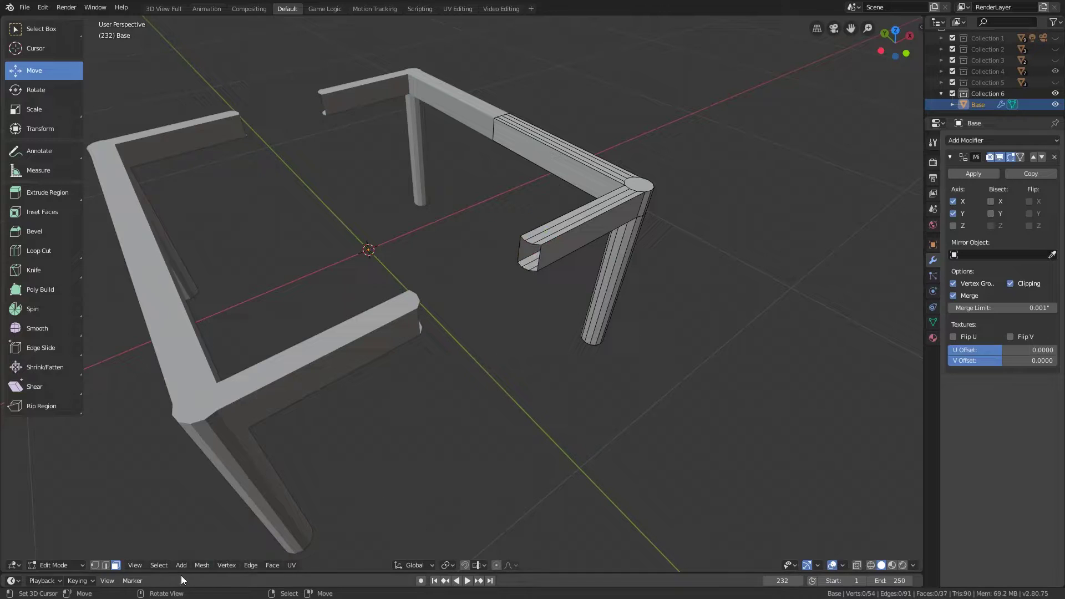
Select the beam's open end vertex loop and move it along X to close the rectangular frame.
{"action": "left_click", "coordinate": [94, 565]}
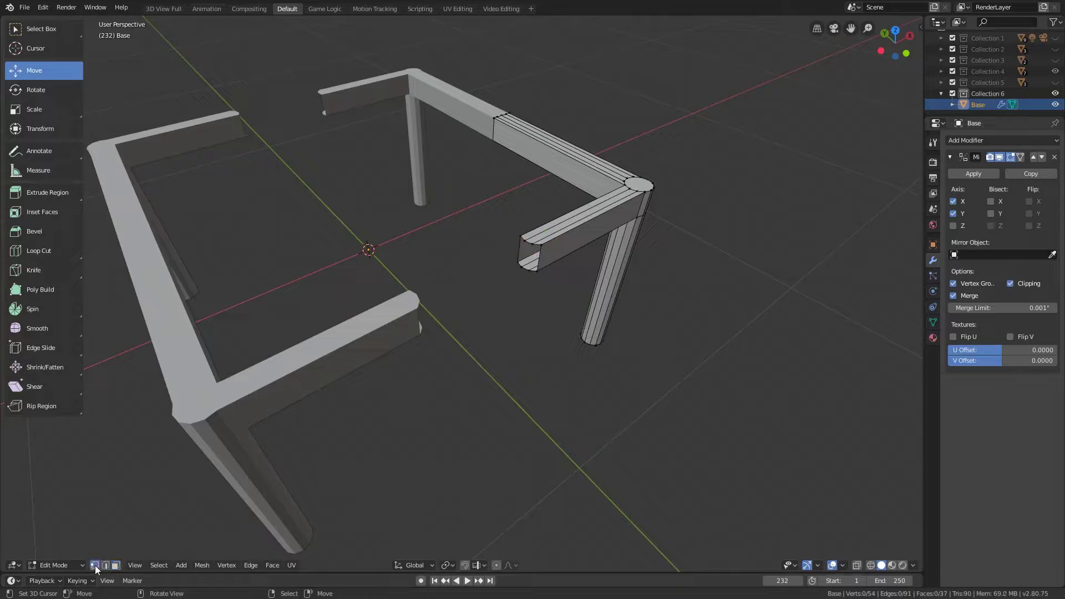
{"action": "left_click", "coordinate": [537, 246], "text": "alt"}
{"action": "key", "text": "g"}
{"action": "key", "text": "x"}
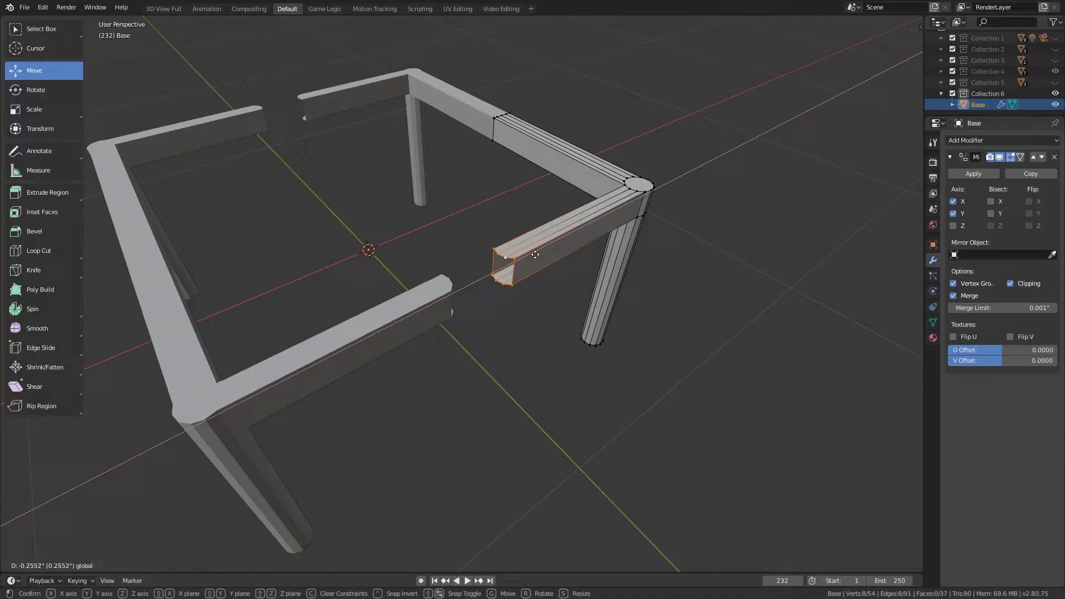
{"action": "scroll", "coordinate": [535, 255], "scroll_direction": "down", "scroll_amount": 5}
{"action": "left_click", "coordinate": [487, 290]}
{"action": "middle_click_drag", "start_coordinate": [488, 290], "coordinate": [315, 295]}
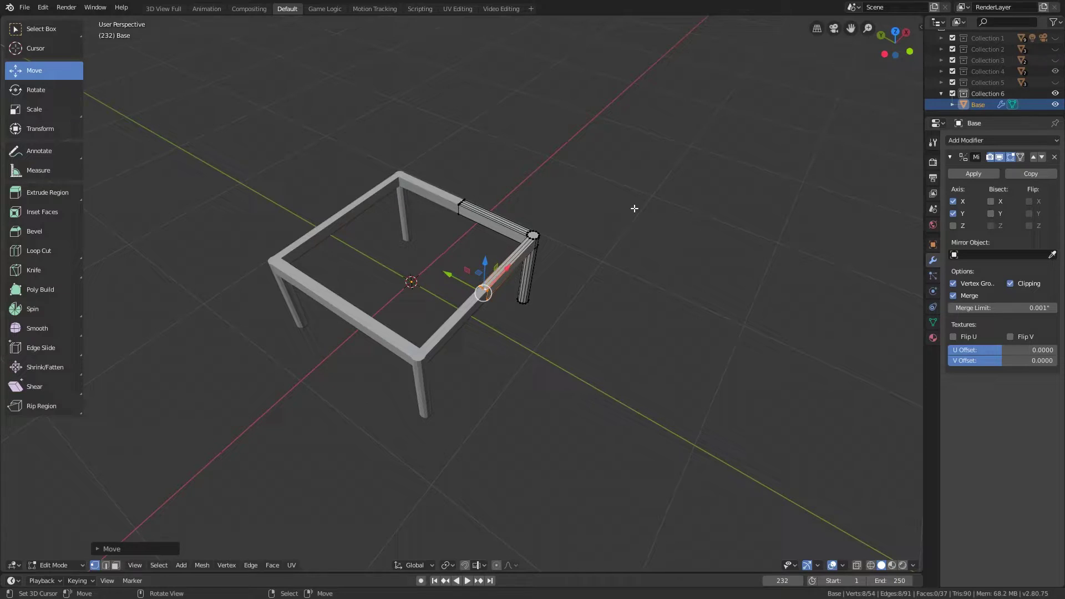
{"action": "scroll", "coordinate": [638, 205], "scroll_direction": "up", "scroll_amount": 4}
{"action": "middle_click_drag", "start_coordinate": [658, 219], "coordinate": [515, 408]}
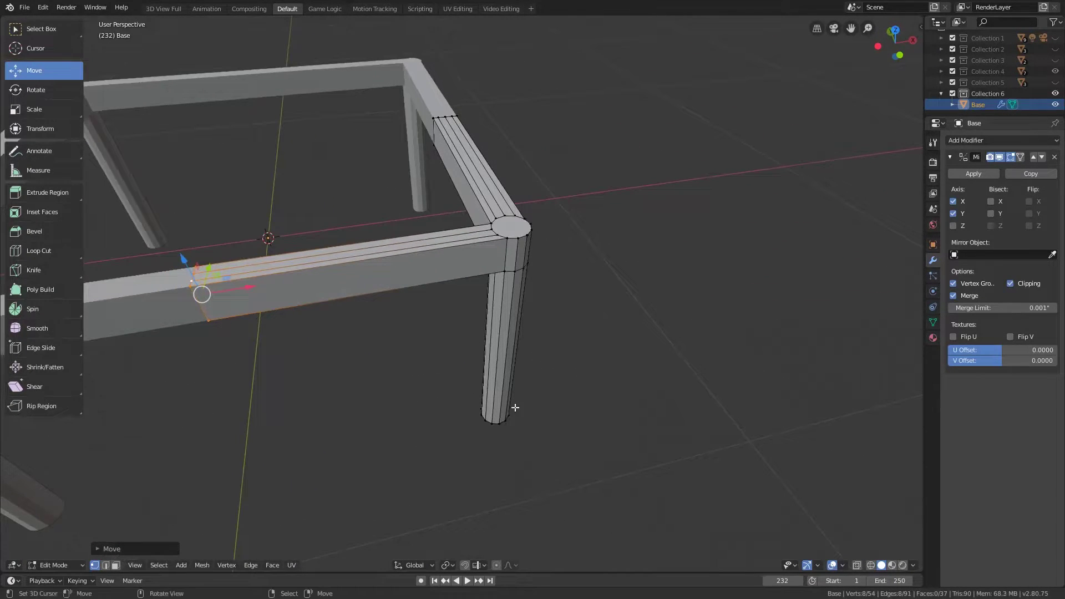
Inset the leg's round top cap to about 0.7 size, then extrude it again in place.
{"action": "left_click", "coordinate": [516, 234], "text": "alt"}
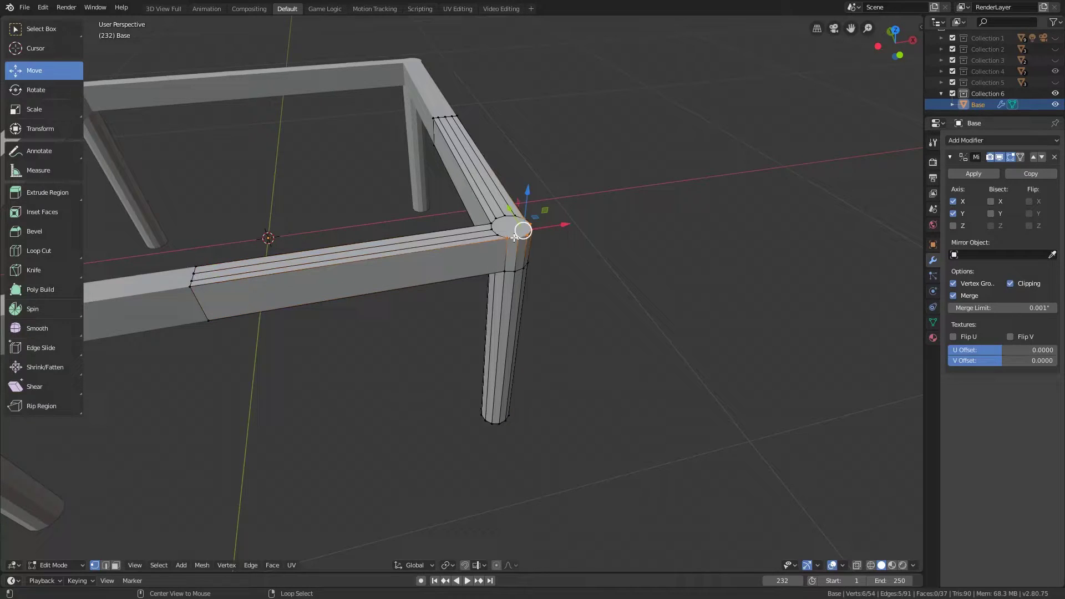
{"action": "left_click", "coordinate": [493, 220], "text": "alt+shift"}
{"action": "left_click", "coordinate": [492, 221], "text": "alt+shift"}
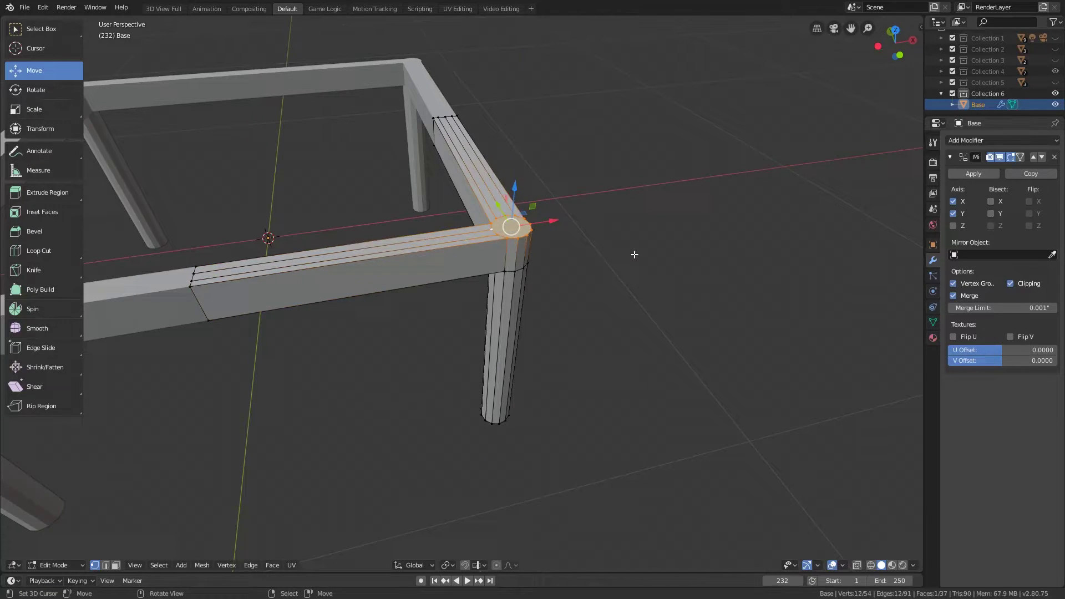
{"action": "key", "text": "e"}
{"action": "right_click", "coordinate": [654, 251]}
{"action": "key", "text": "s"}
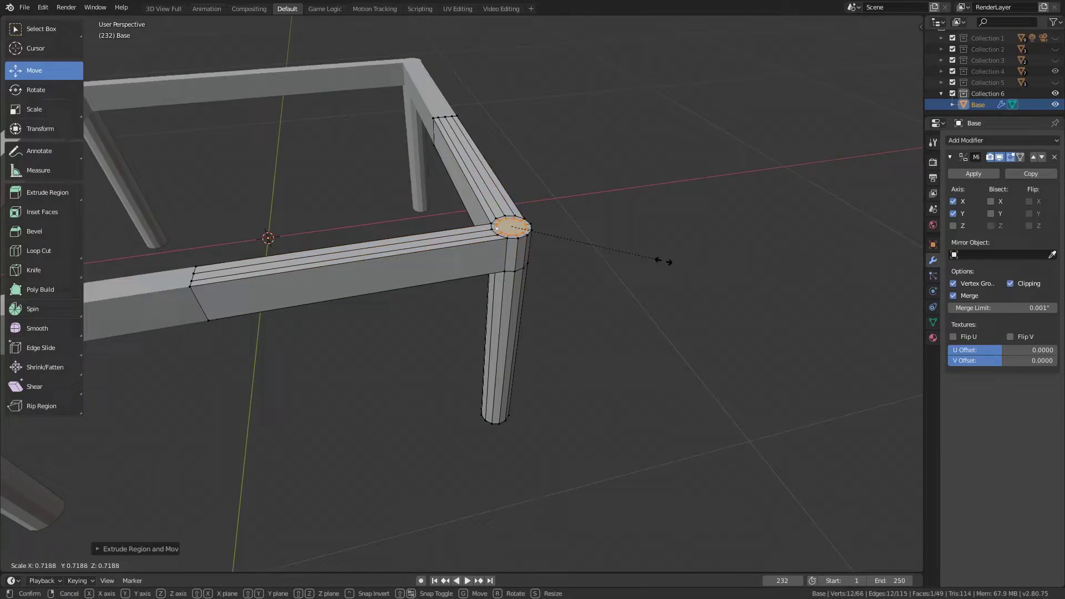
{"action": "left_click", "coordinate": [661, 259]}
{"action": "mouse_move", "coordinate": [660, 254]}
{"action": "middle_mouse_down"}
{"action": "mouse_move", "coordinate": [704, 173]}
{"action": "mouse_move", "coordinate": [597, 368]}
{"action": "mouse_move", "coordinate": [661, 261]}
{"action": "middle_mouse_up"}
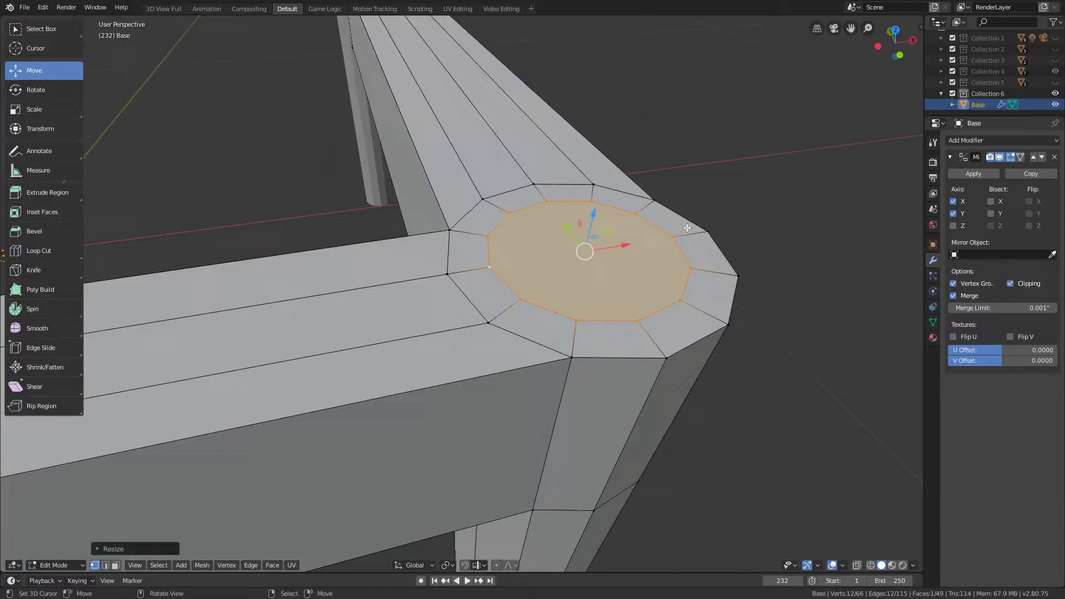
{"action": "key", "text": "e"}
{"action": "right_click", "coordinate": [643, 262]}
In front wireframe view, push the inner cap down deep into the leg to form the hole.
{"action": "key", "text": "KP_1"}
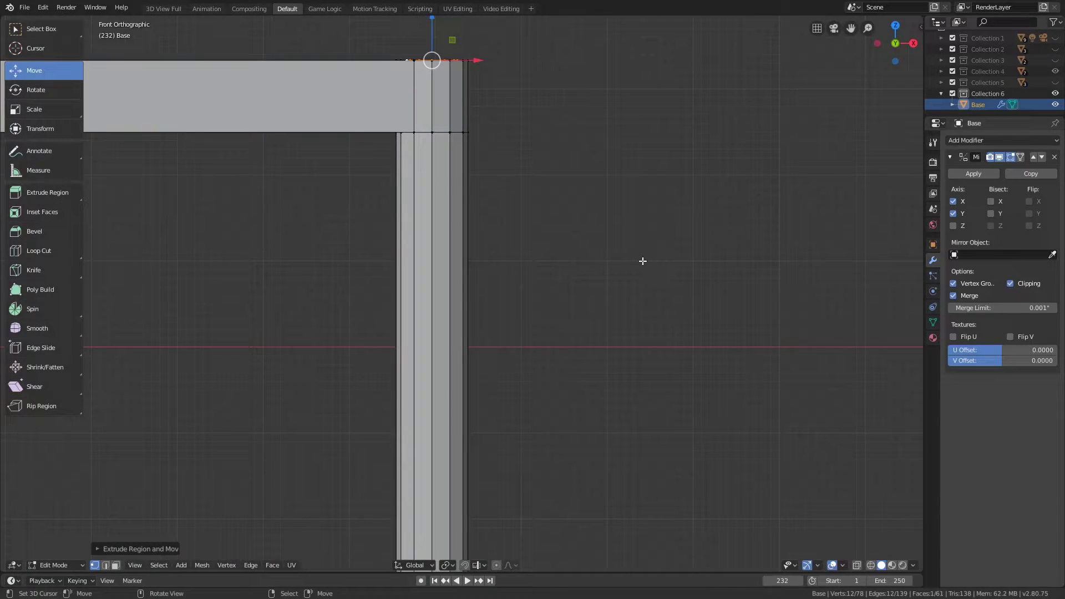
{"action": "key", "text": "KP_Decimal"}
{"action": "middle_click_drag", "start_coordinate": [642, 342], "coordinate": [647, 241], "text": "shift"}
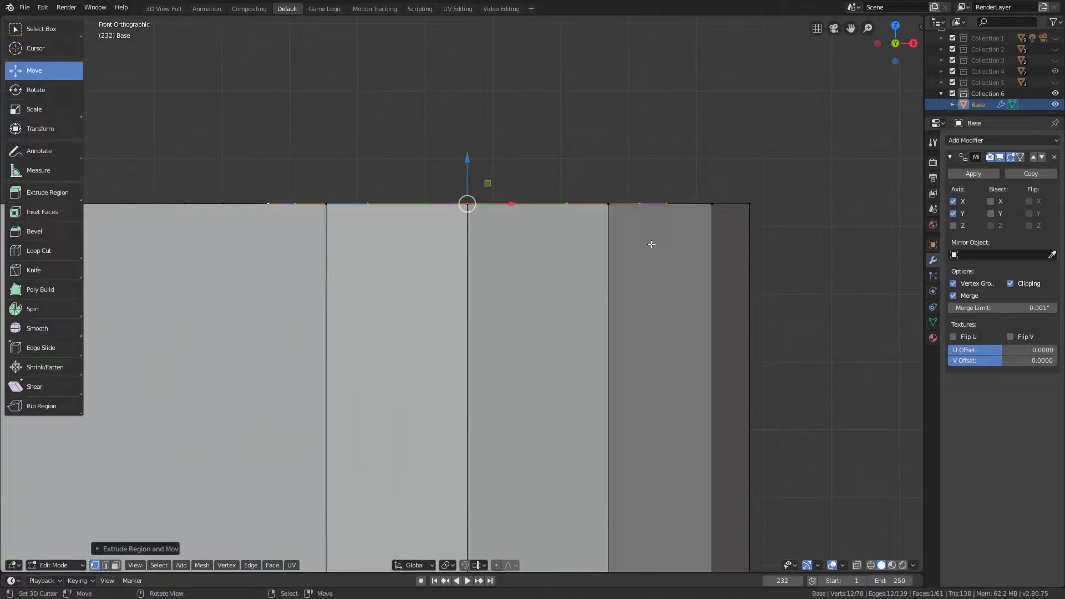
{"action": "scroll", "coordinate": [649, 242], "scroll_direction": "down", "scroll_amount": 3}
{"action": "key", "text": "z"}
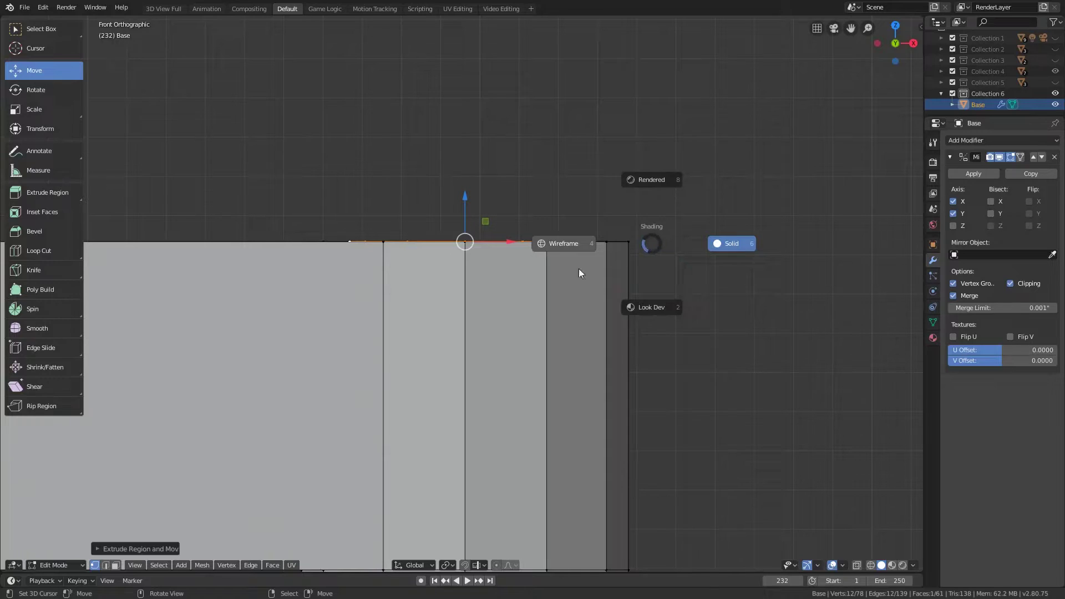
{"action": "left_click", "coordinate": [554, 243]}
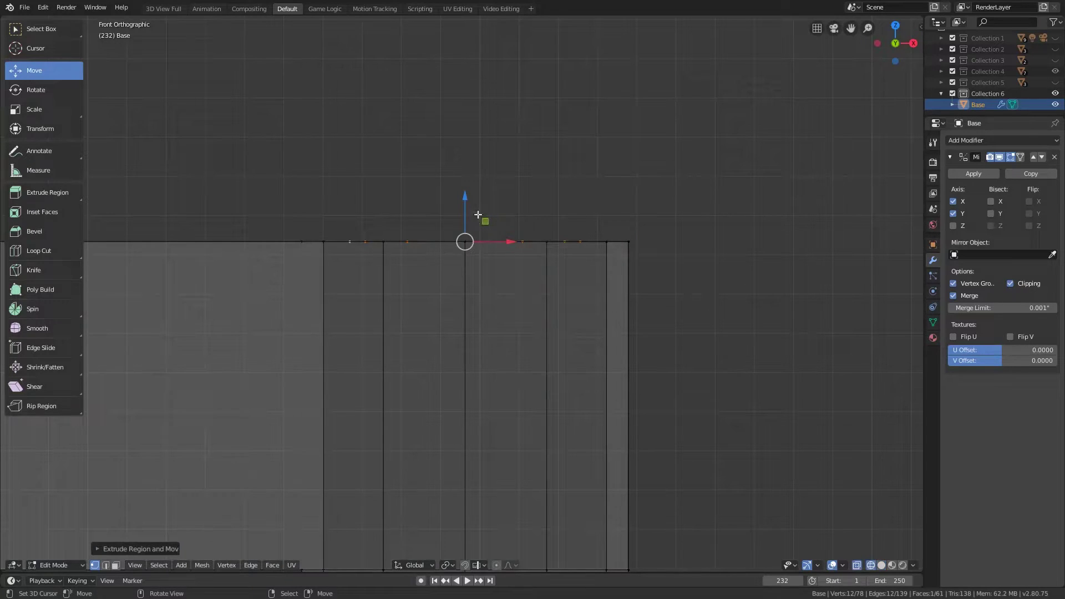
{"action": "key", "text": "e"}
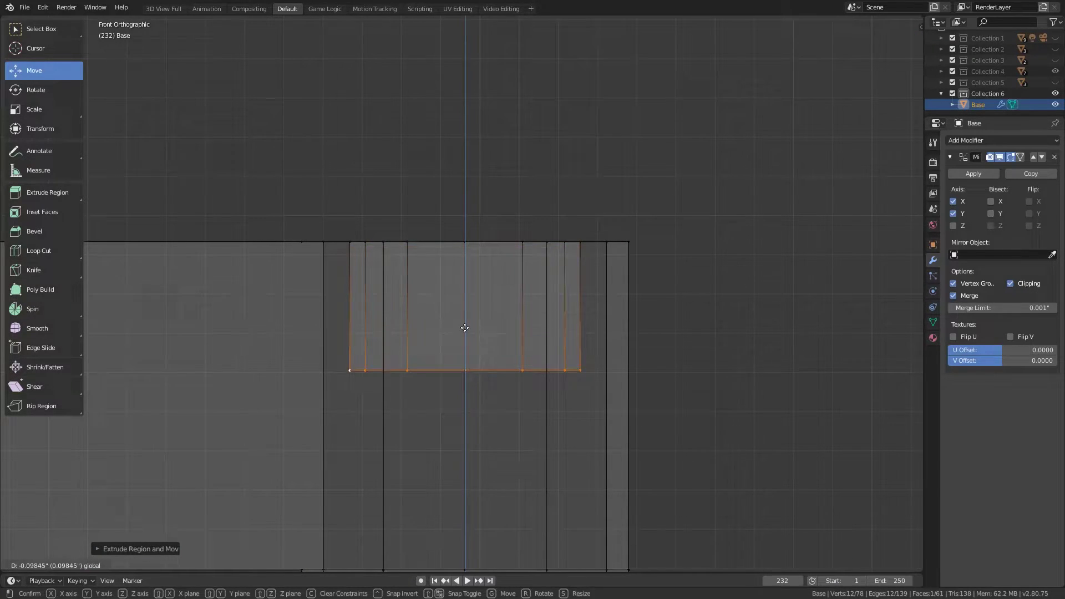
{"action": "left_click", "coordinate": [466, 333]}
{"action": "scroll", "coordinate": [485, 400], "scroll_direction": "down", "scroll_amount": 1}
{"action": "scroll", "coordinate": [529, 359], "scroll_direction": "down", "scroll_amount": 1}
{"action": "middle_click_drag", "start_coordinate": [530, 359], "coordinate": [533, 352], "text": "shift"}
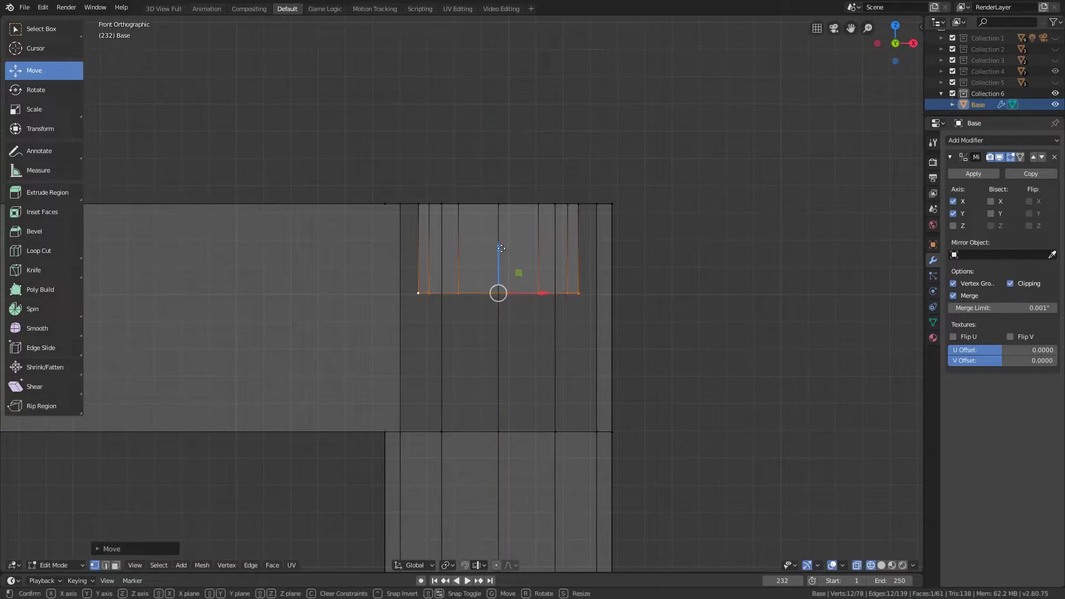
{"action": "left_click_drag", "start_coordinate": [499, 251], "coordinate": [510, 249]}
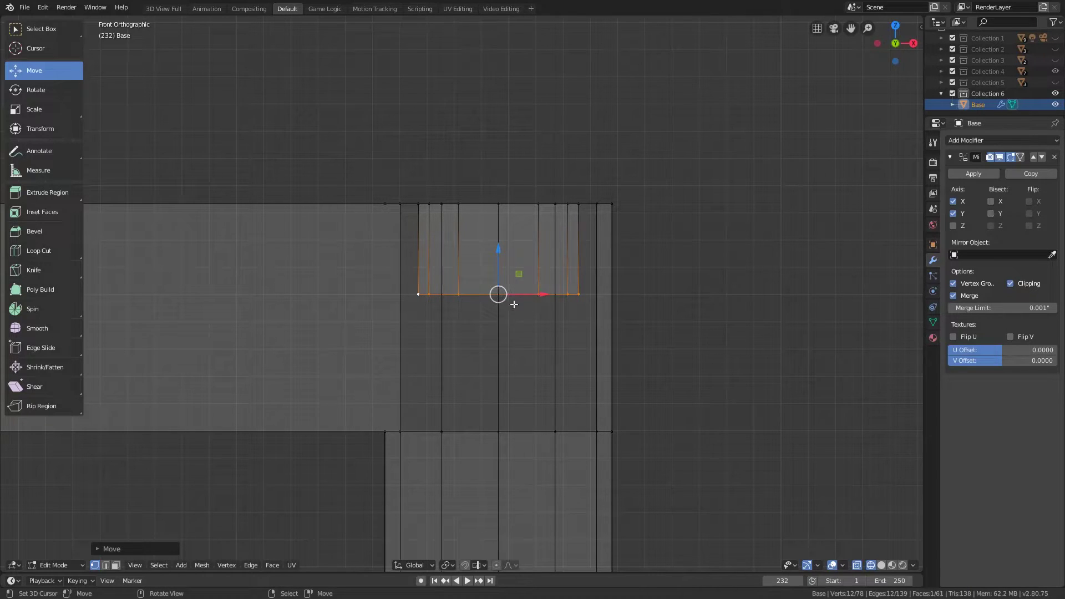
{"action": "left_click_drag", "start_coordinate": [499, 252], "coordinate": [502, 281]}
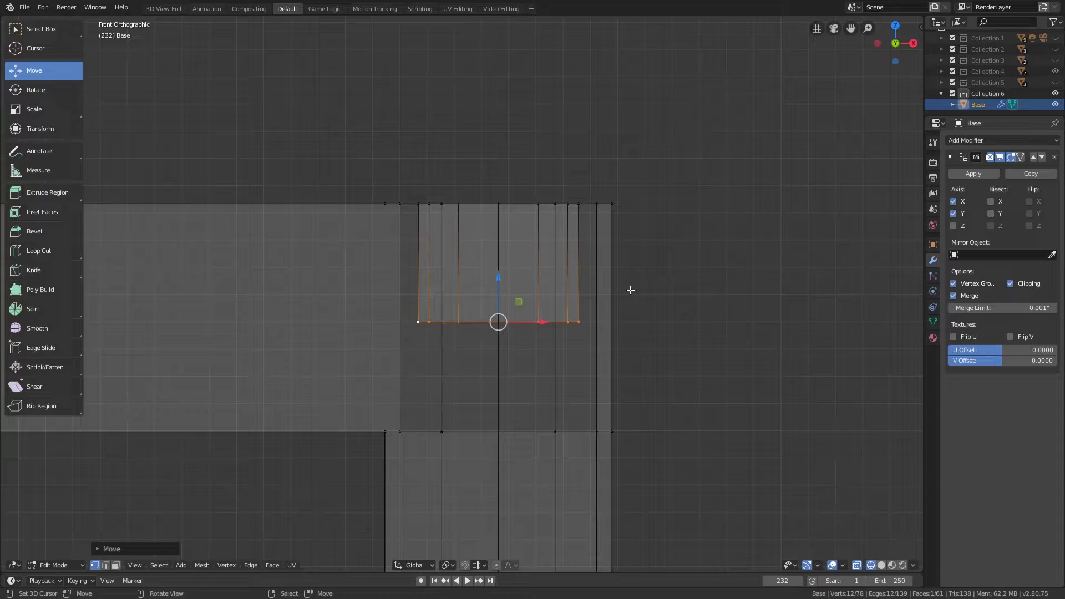
Return to Object Mode with solid shading and inspect the corner hole.
{"action": "middle_click_drag", "start_coordinate": [630, 289], "coordinate": [687, 357]}
{"action": "key", "text": "Tab"}
{"action": "scroll", "coordinate": [677, 341], "scroll_direction": "down", "scroll_amount": 3}
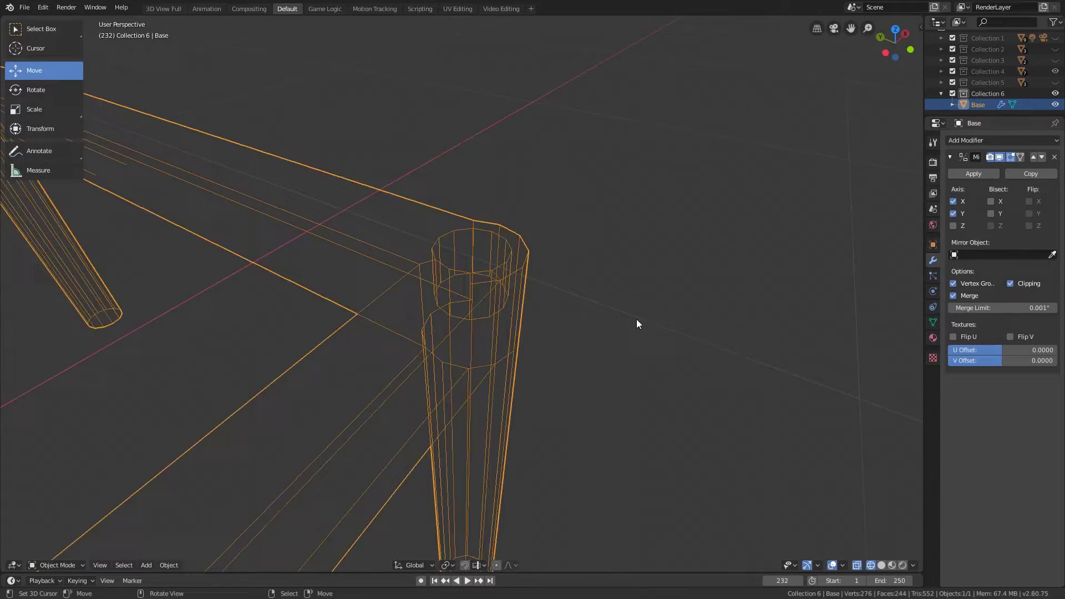
{"action": "key", "text": "z"}
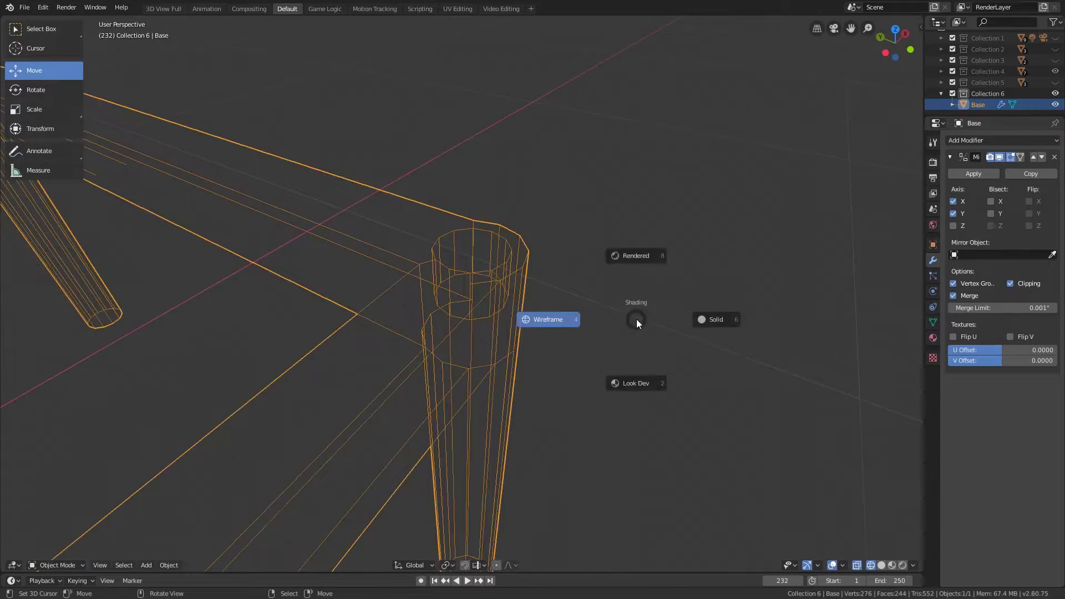
{"action": "left_click", "coordinate": [710, 324]}
{"action": "mouse_move", "coordinate": [710, 326]}
{"action": "middle_mouse_down"}
{"action": "mouse_move", "coordinate": [544, 350]}
{"action": "mouse_move", "coordinate": [537, 328]}
{"action": "middle_mouse_up"}
Narrow the hole's faces to 0.8025 of their size while keeping the hole's depth.
{"action": "key", "text": "Tab"}
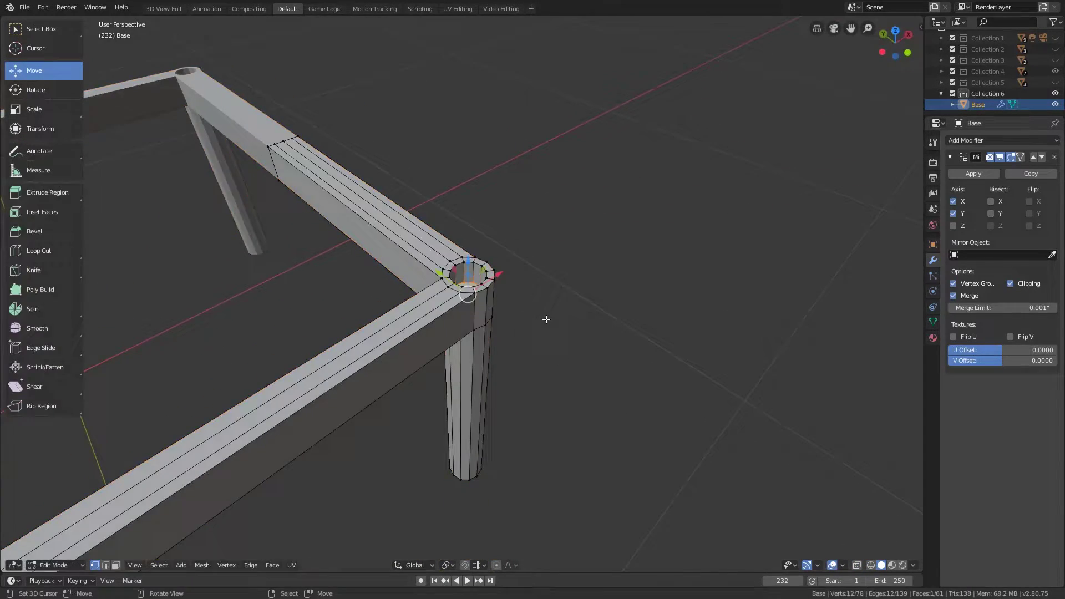
{"action": "scroll", "coordinate": [544, 317], "scroll_direction": "up", "scroll_amount": 6}
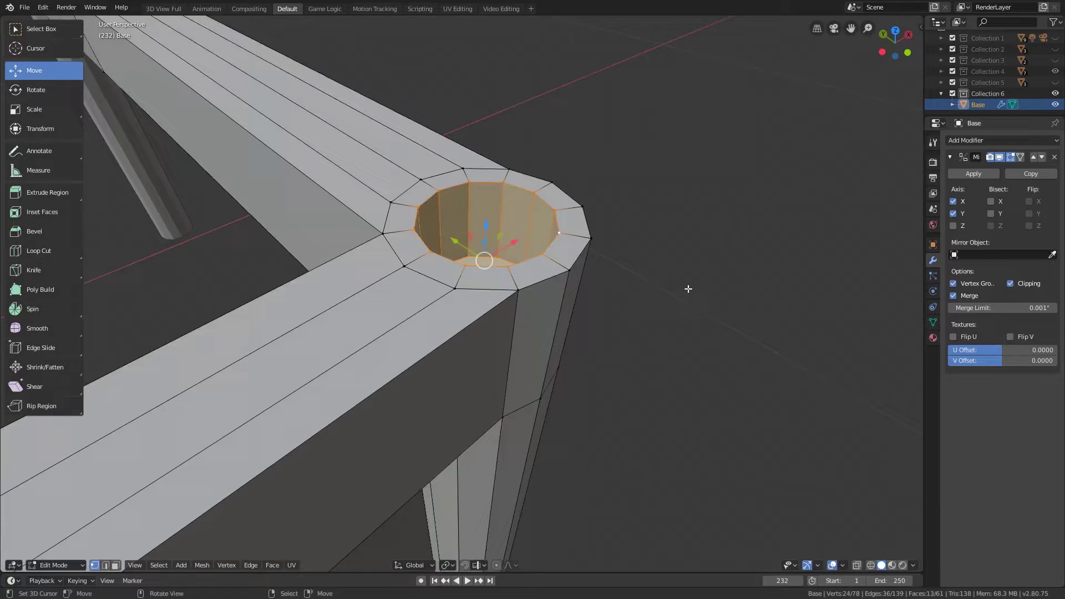
{"action": "key", "text": "s"}
{"action": "key", "text": "z"}
{"action": "left_click", "coordinate": [657, 282]}
{"action": "key", "text": "s"}
{"action": "key", "text": "shift+z"}
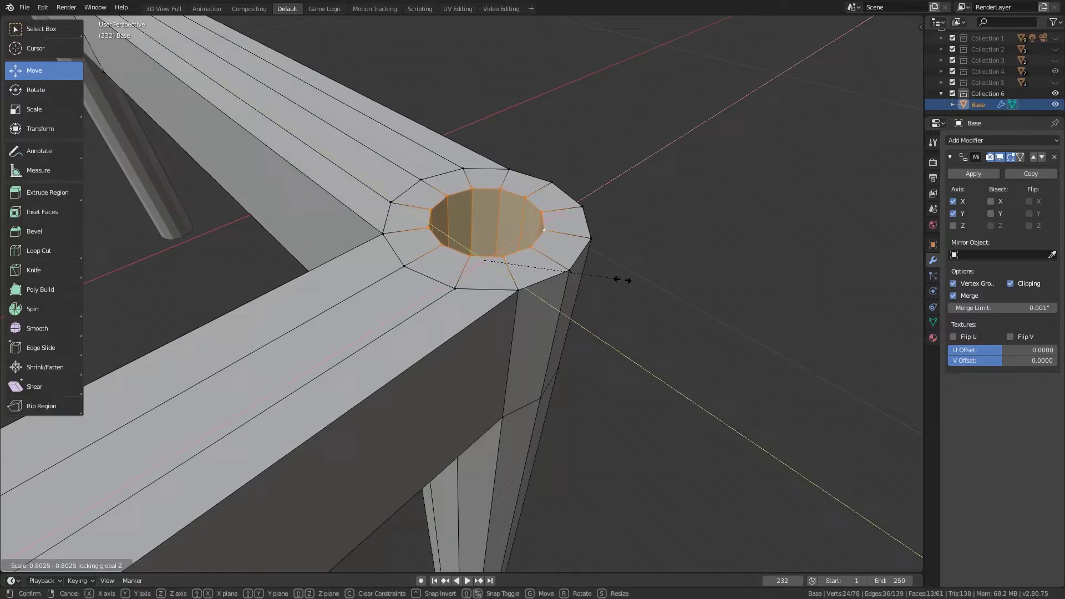
{"action": "left_click", "coordinate": [624, 279]}
{"action": "middle_click_drag", "start_coordinate": [624, 325], "coordinate": [517, 336]}
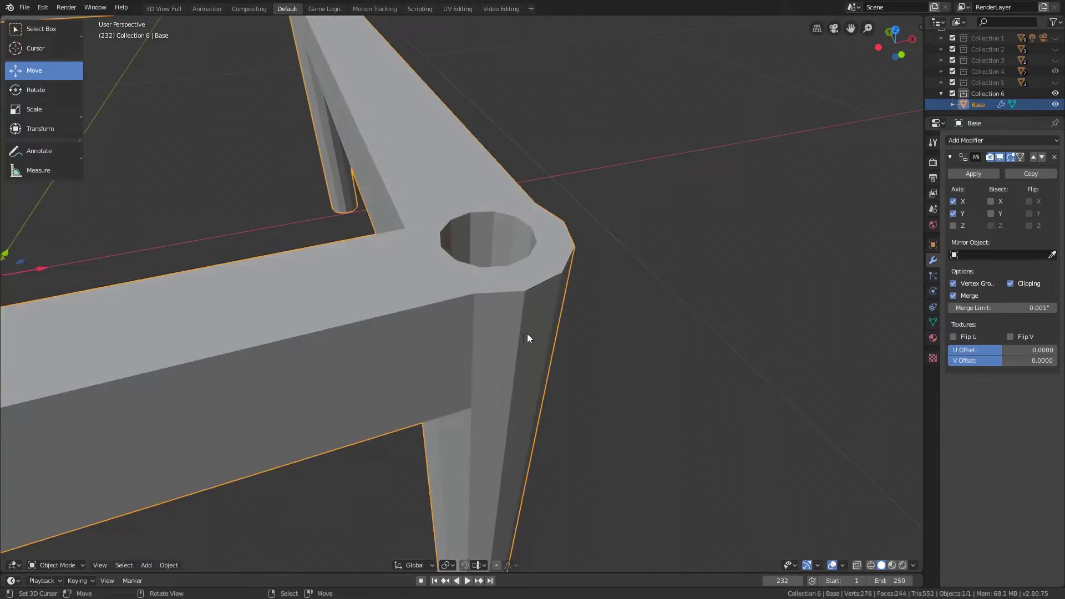
Duplicate the legged base in place and raise the copy above the original.
{"action": "scroll", "coordinate": [527, 338], "scroll_direction": "down", "scroll_amount": 10}
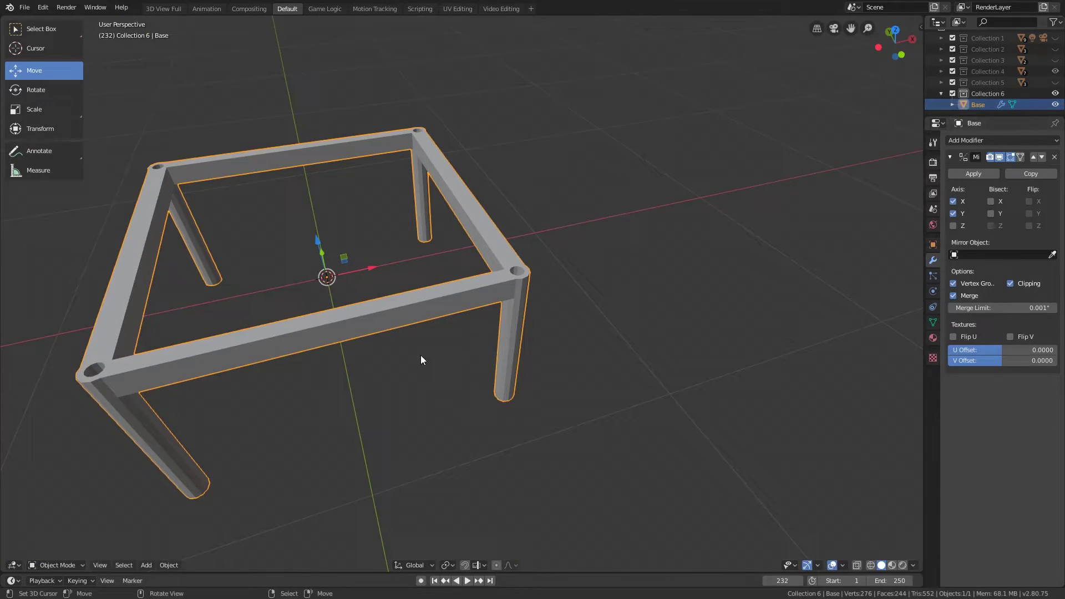
{"action": "key", "text": "shift+d"}
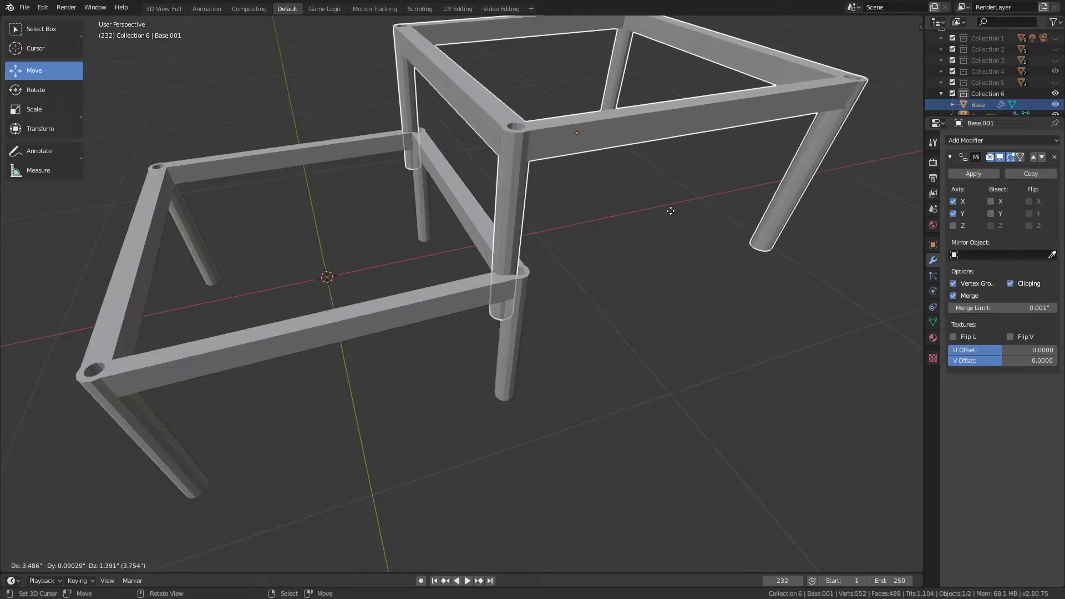
{"action": "right_click", "coordinate": [671, 211]}
{"action": "key", "text": "KP_Decimal"}
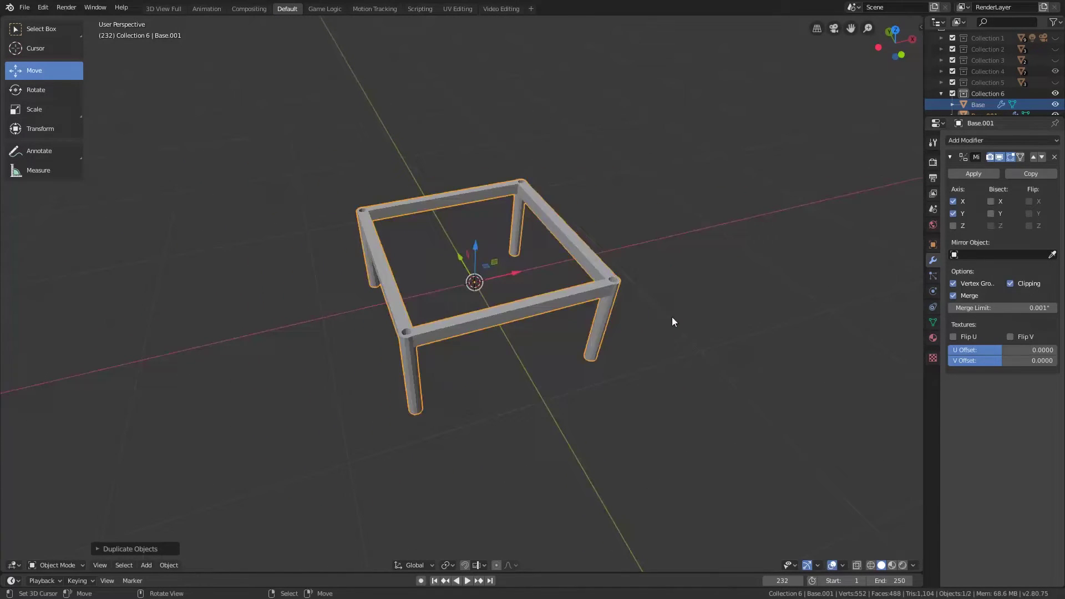
{"action": "left_click_drag", "start_coordinate": [475, 242], "coordinate": [494, 132]}
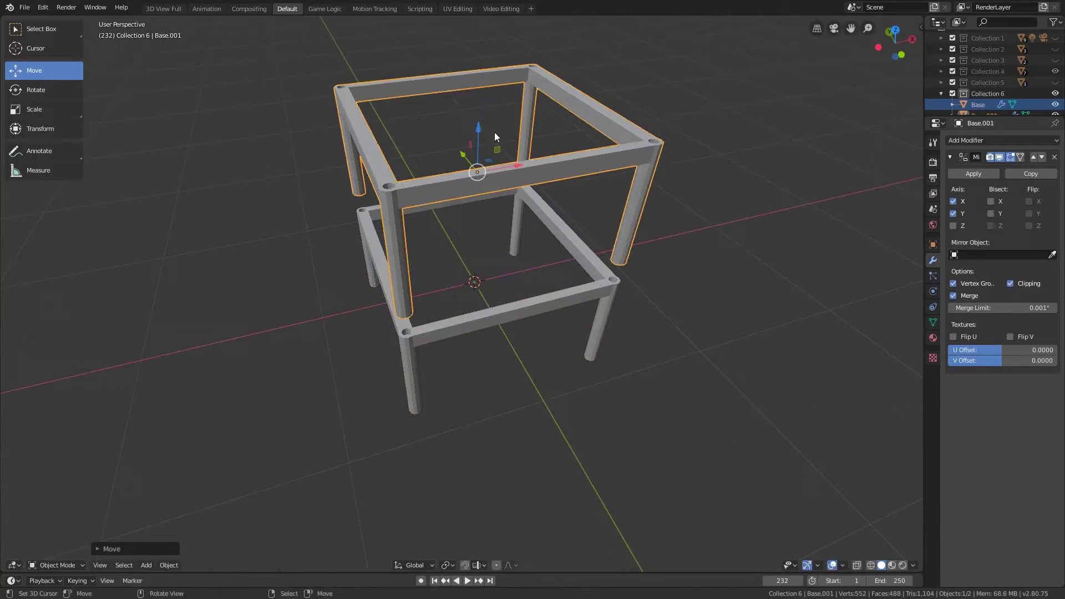
{"action": "scroll", "coordinate": [993, 94], "scroll_direction": "down", "scroll_amount": 1}
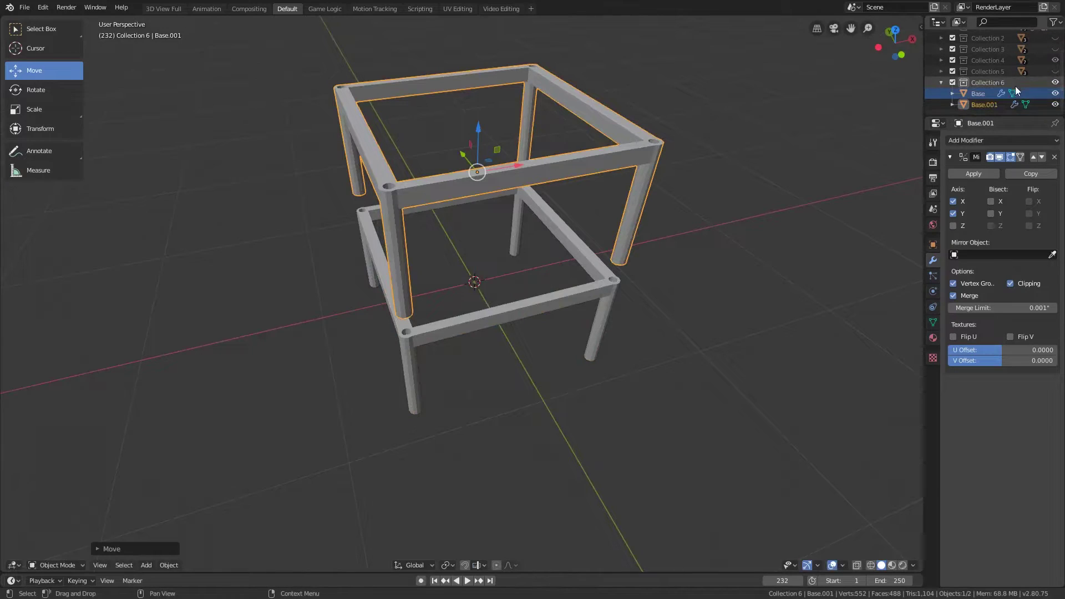
Rename the copied frame to 'Base w Peg' in the Outliner.
{"action": "double_click", "coordinate": [991, 104]}
{"action": "left_click_drag", "start_coordinate": [999, 104], "coordinate": [985, 104]}
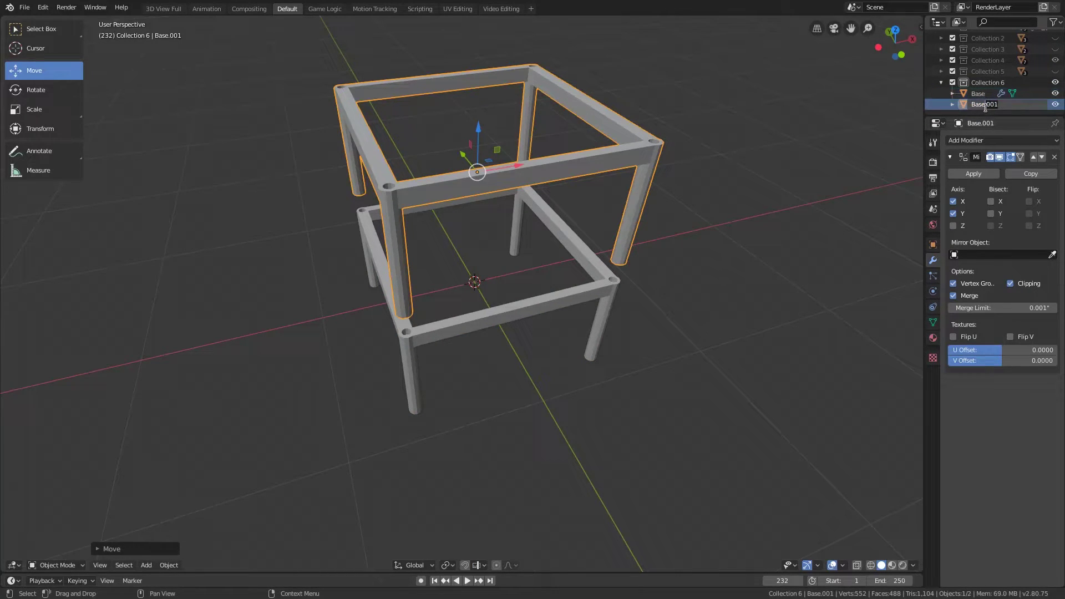
{"action": "type", "text": "w Peg"}
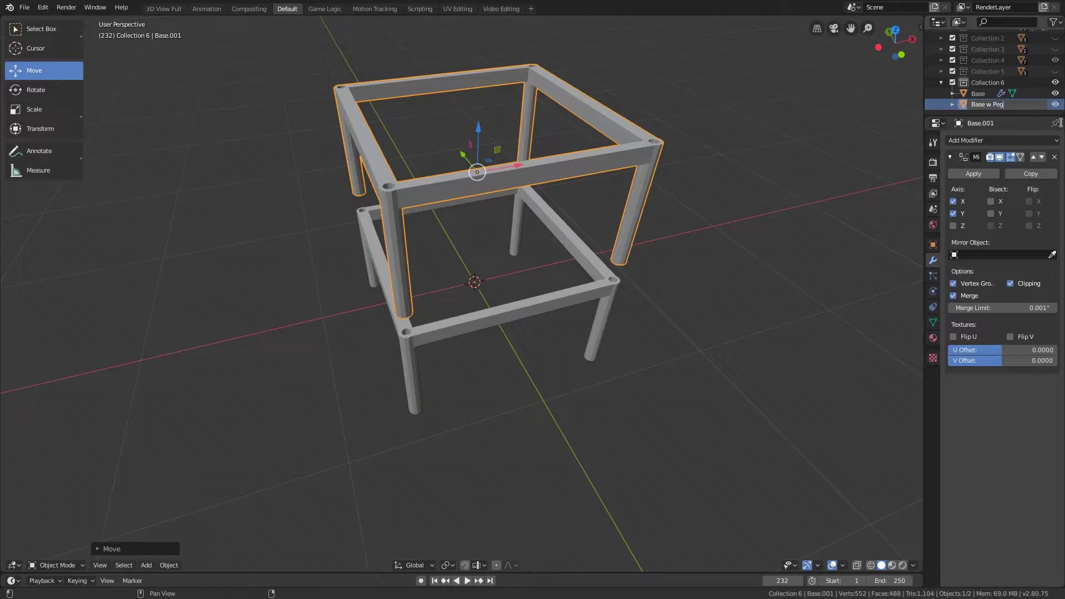
{"action": "key", "text": "Return"}
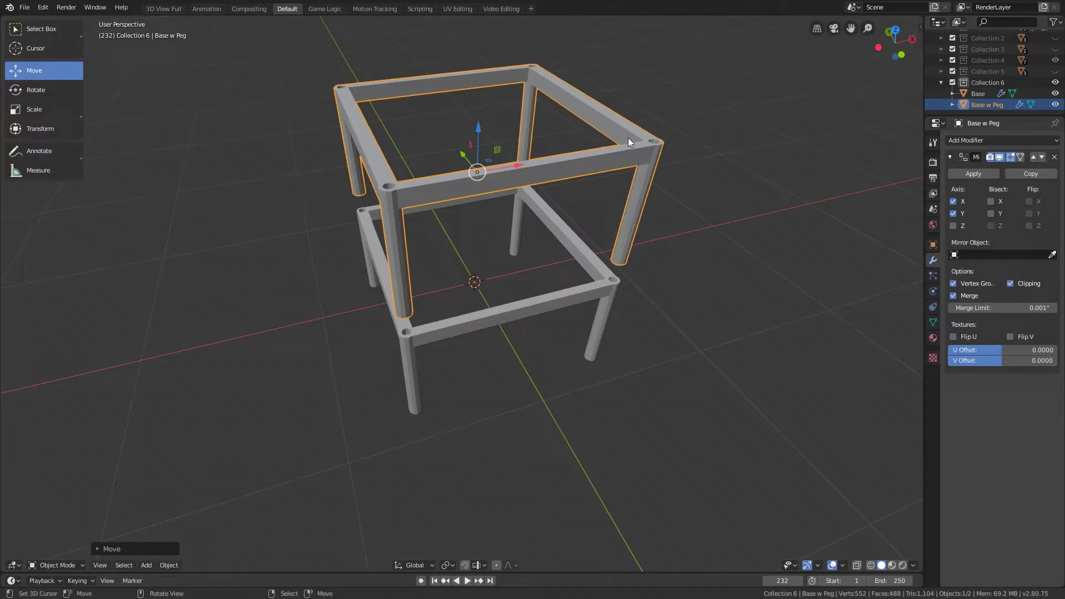
Lower the copy along Z so it sits directly on top of the original Base.
{"action": "middle_click_drag", "start_coordinate": [628, 138], "coordinate": [515, 135]}
{"action": "key", "text": "g"}
{"action": "key", "text": "z"}
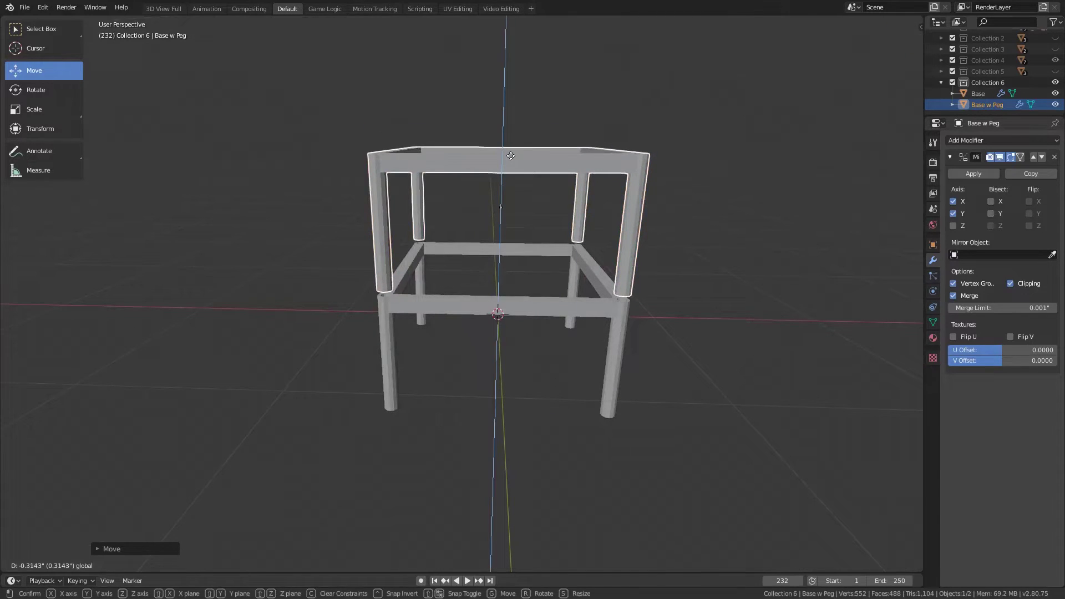
{"action": "left_click", "coordinate": [514, 158]}
{"action": "scroll", "coordinate": [571, 212], "scroll_direction": "up", "scroll_amount": 5}
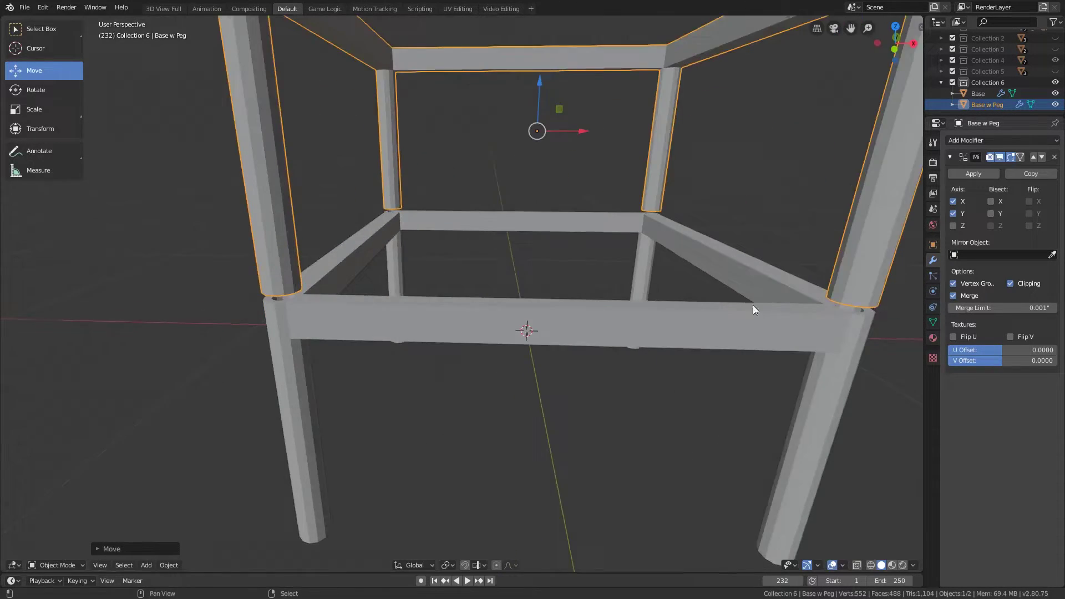
{"action": "middle_click_drag", "start_coordinate": [754, 305], "coordinate": [538, 290]}
{"action": "key", "text": "Tab"}
Extrude the leg's bottom edge loop in place and scale it inward into an inner ring.
{"action": "middle_click_drag", "start_coordinate": [647, 344], "coordinate": [618, 304]}
{"action": "scroll", "coordinate": [594, 228], "scroll_direction": "up", "scroll_amount": 5}
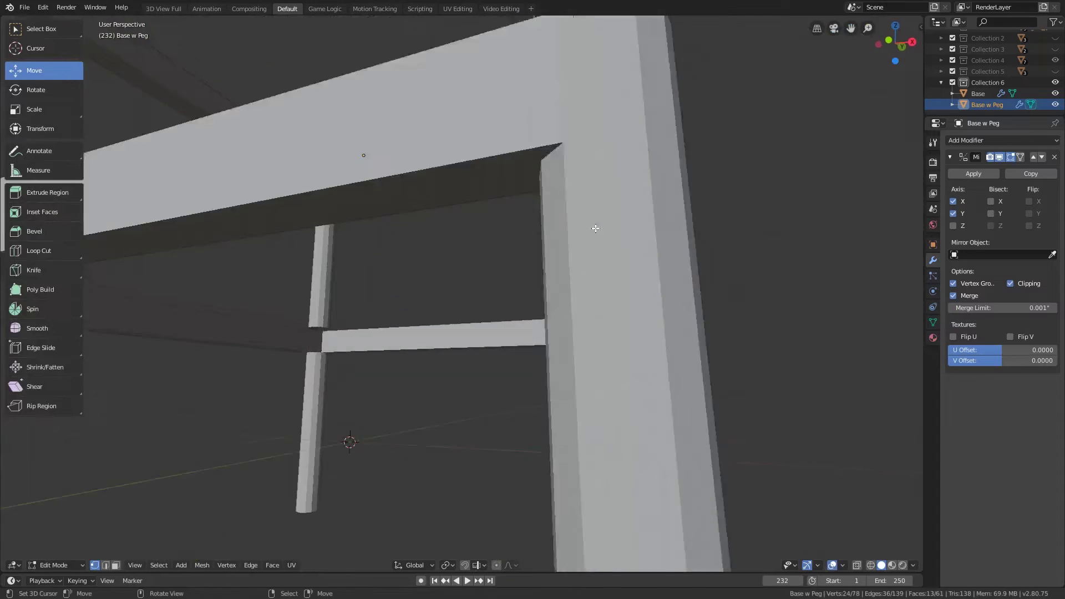
{"action": "middle_click_drag", "start_coordinate": [606, 178], "coordinate": [575, 245], "text": "shift"}
{"action": "left_click", "coordinate": [499, 449], "text": "alt"}
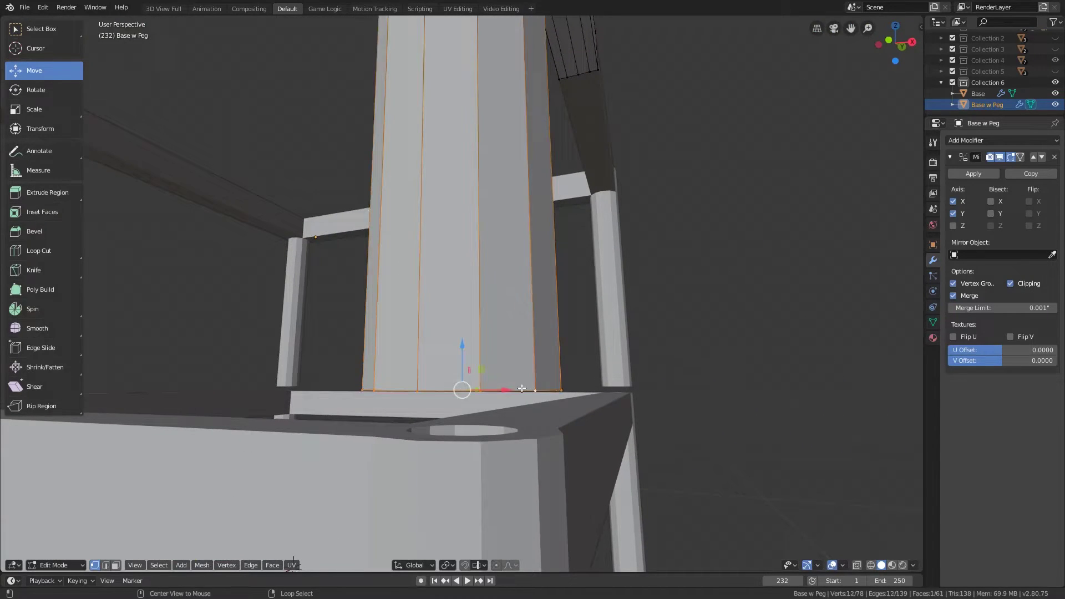
{"action": "middle_click_drag", "start_coordinate": [499, 449], "coordinate": [565, 300]}
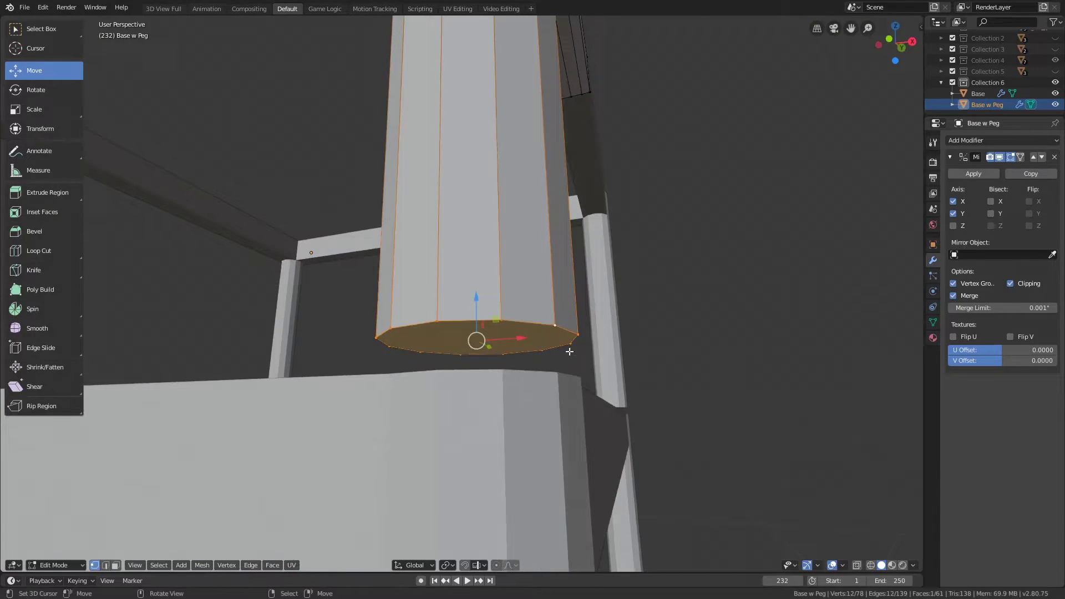
{"action": "key", "text": "KP_3"}
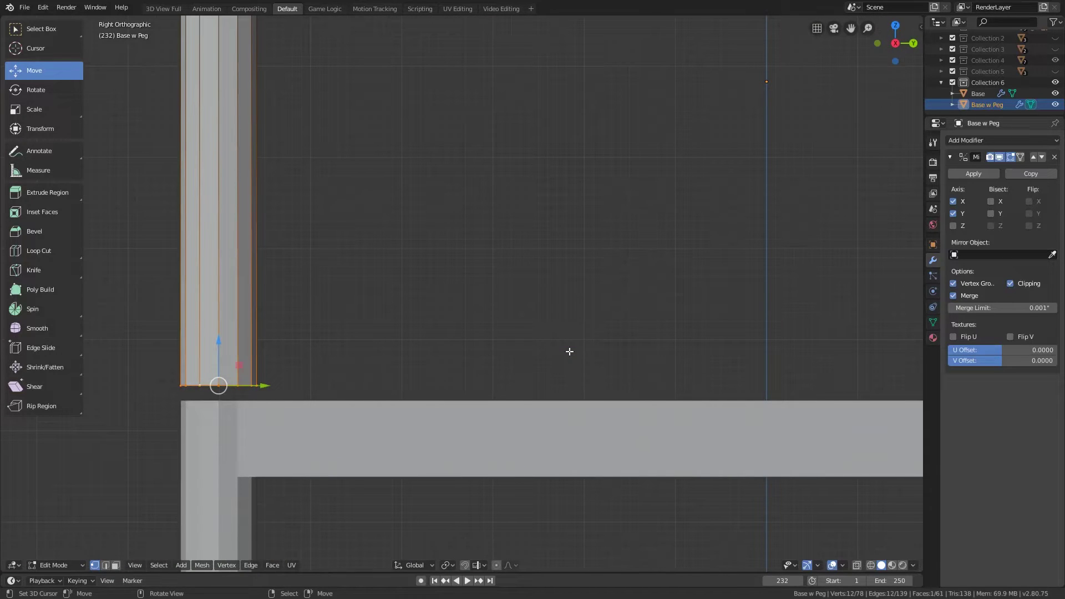
{"action": "key", "text": "KP_Decimal"}
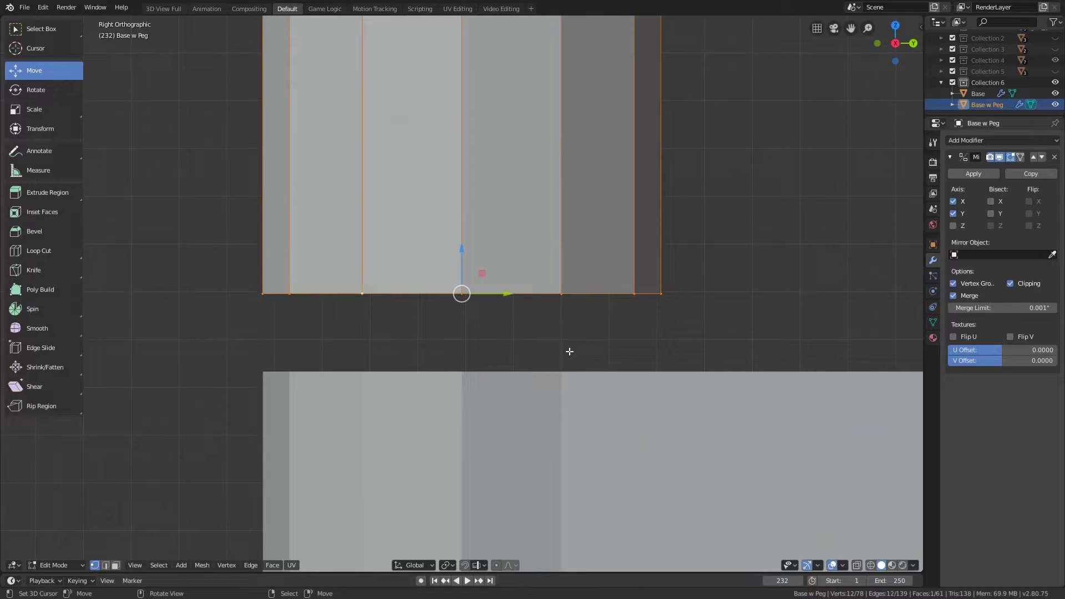
{"action": "key", "text": "e"}
{"action": "right_click", "coordinate": [577, 339]}
{"action": "key", "text": "s"}
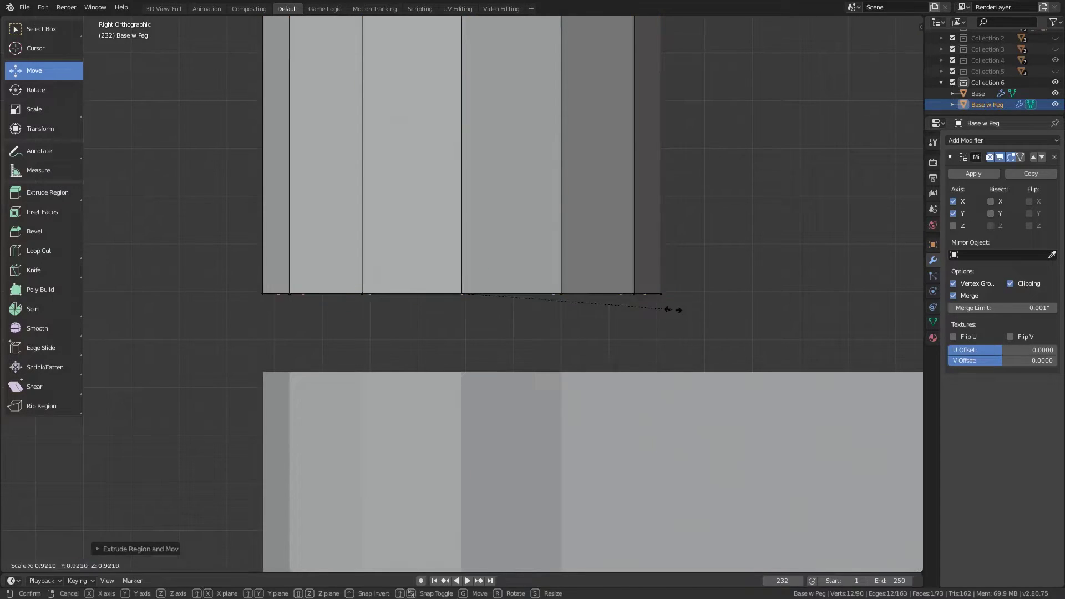
{"action": "left_click", "coordinate": [600, 304]}
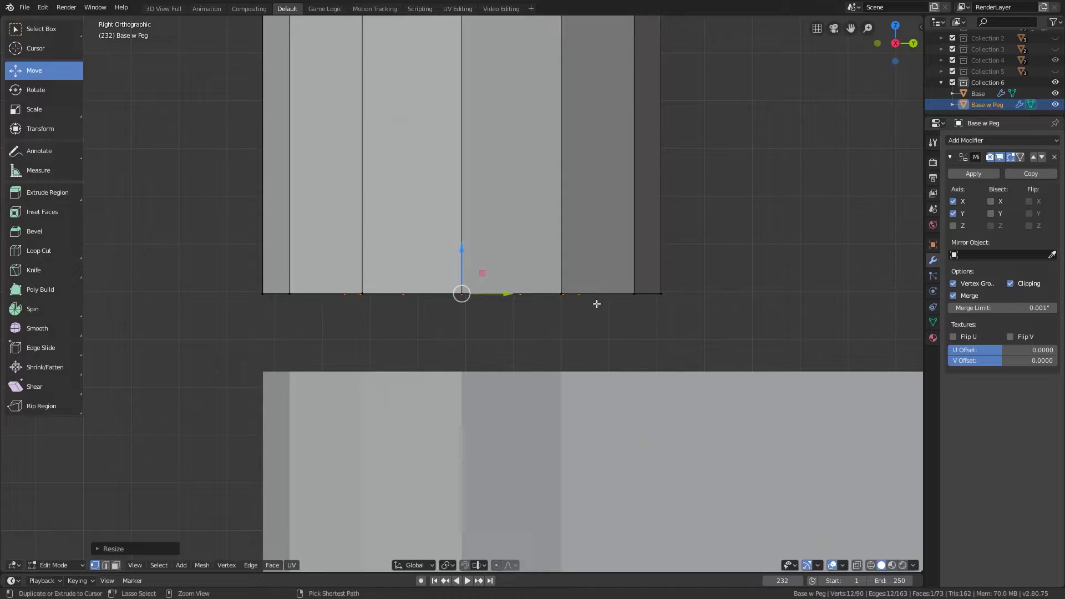
From below in wireframe, shrink the inner ring into a smaller 12-sided cap.
{"action": "key", "text": "ctrl+KP_7"}
{"action": "key", "text": "z"}
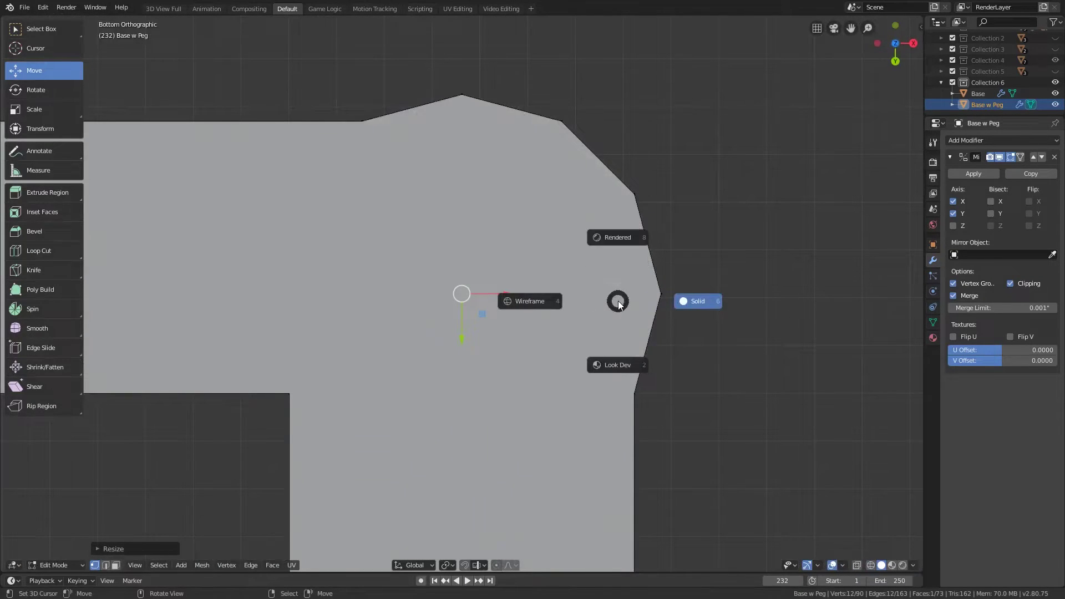
{"action": "left_click", "coordinate": [553, 304]}
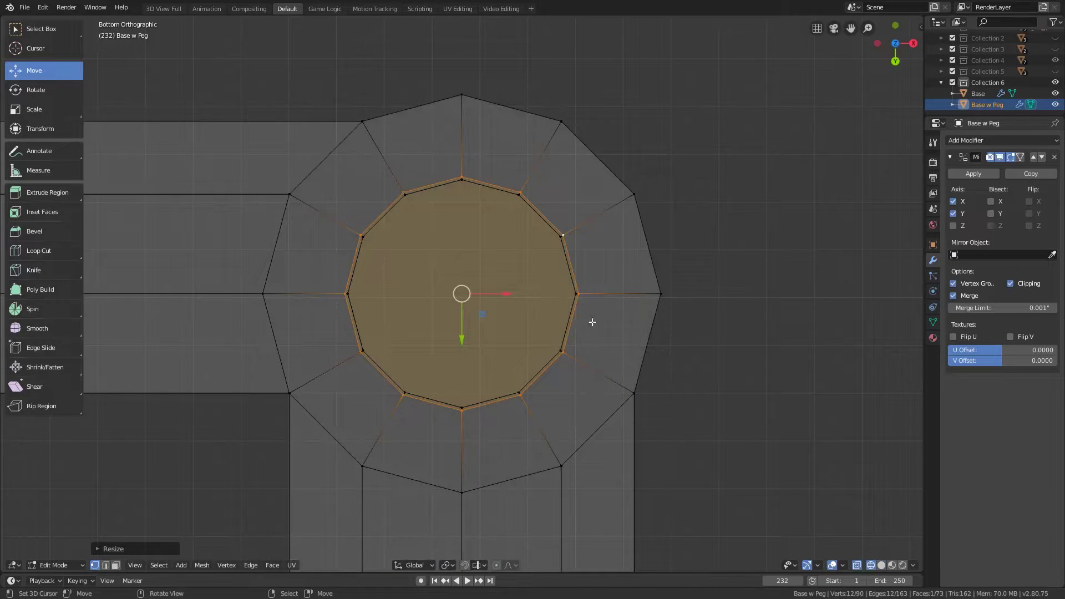
{"action": "key", "text": "s"}
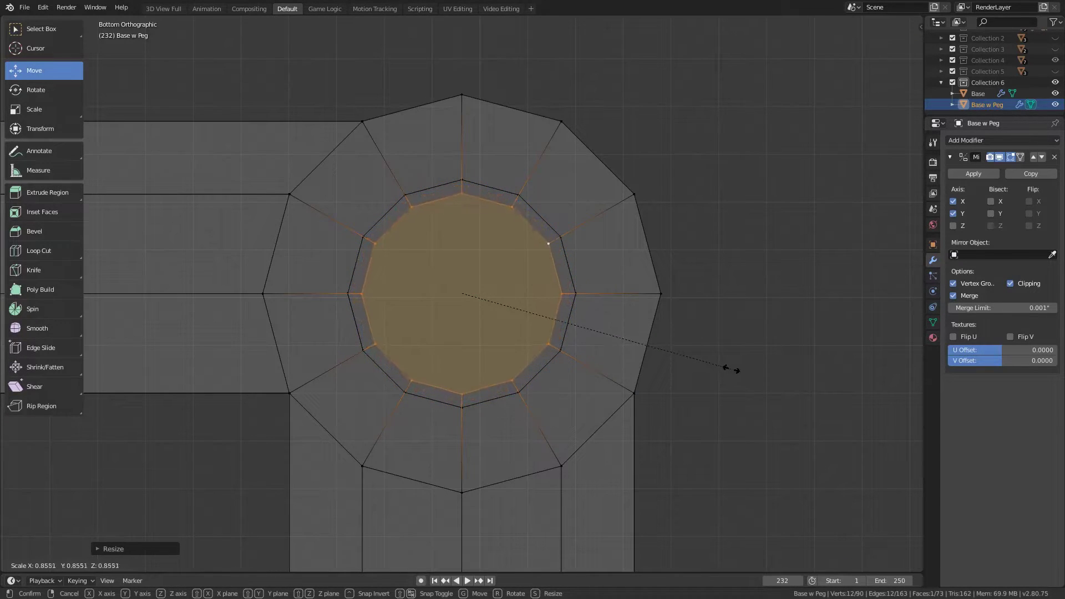
{"action": "left_click", "coordinate": [720, 366]}
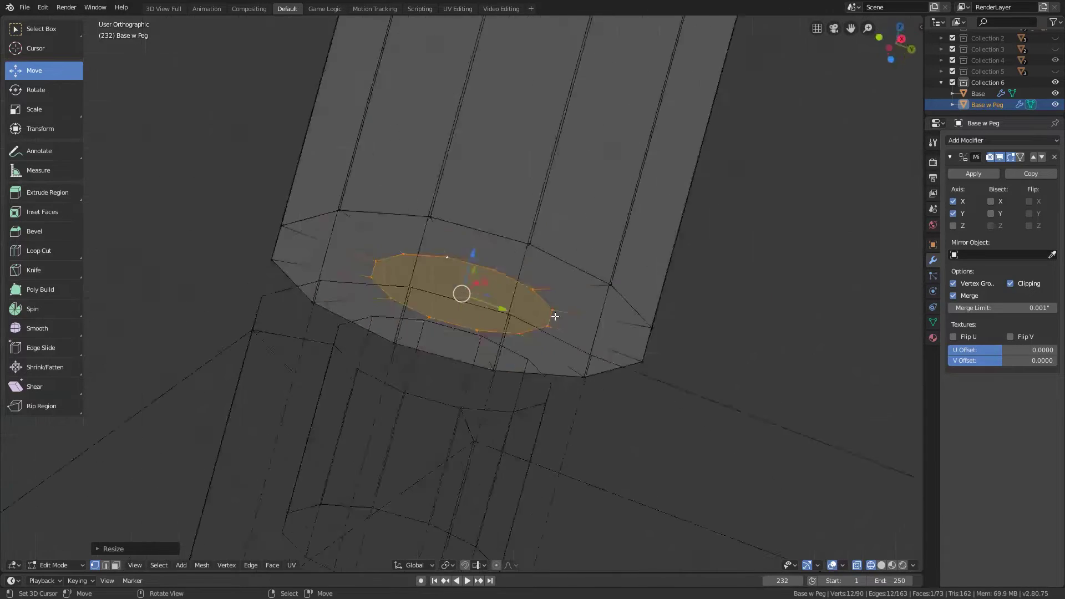
Extrude the inner ring into a peg and lengthen it downward along Z.
{"action": "key", "text": "KP_3"}
{"action": "key", "text": "e"}
{"action": "left_click", "coordinate": [556, 290]}
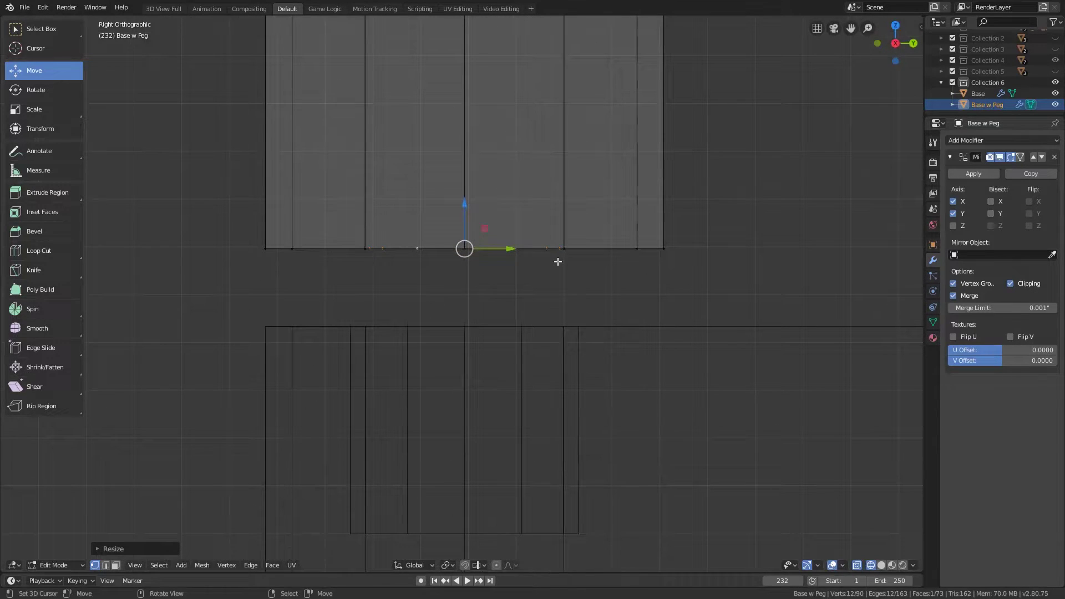
{"action": "key", "text": "g"}
{"action": "key", "text": "z"}
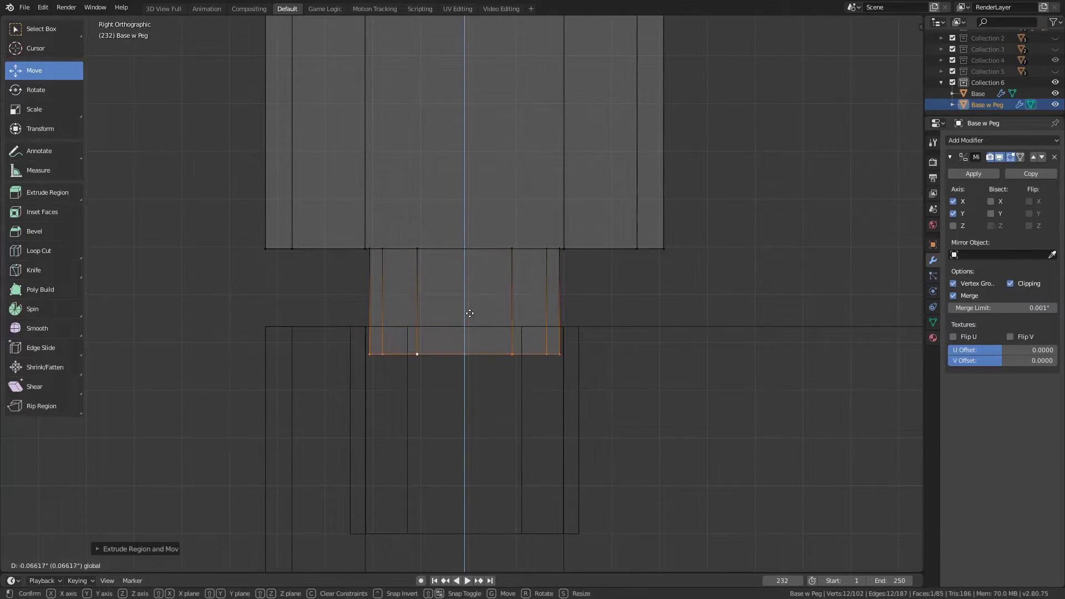
{"action": "left_click", "coordinate": [465, 378]}
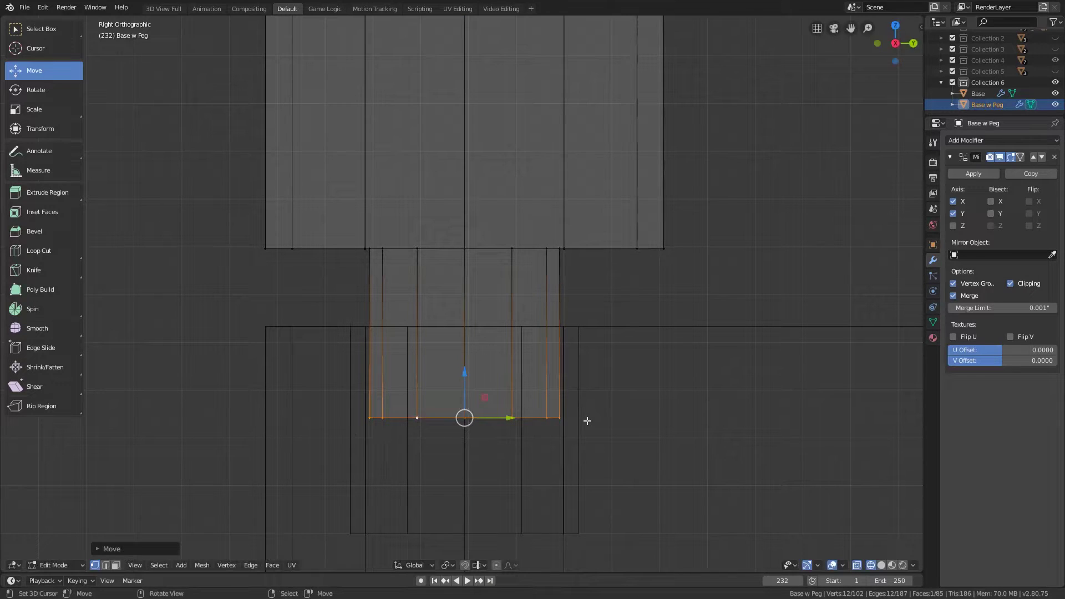
{"action": "key", "text": "g"}
{"action": "key", "text": "z"}
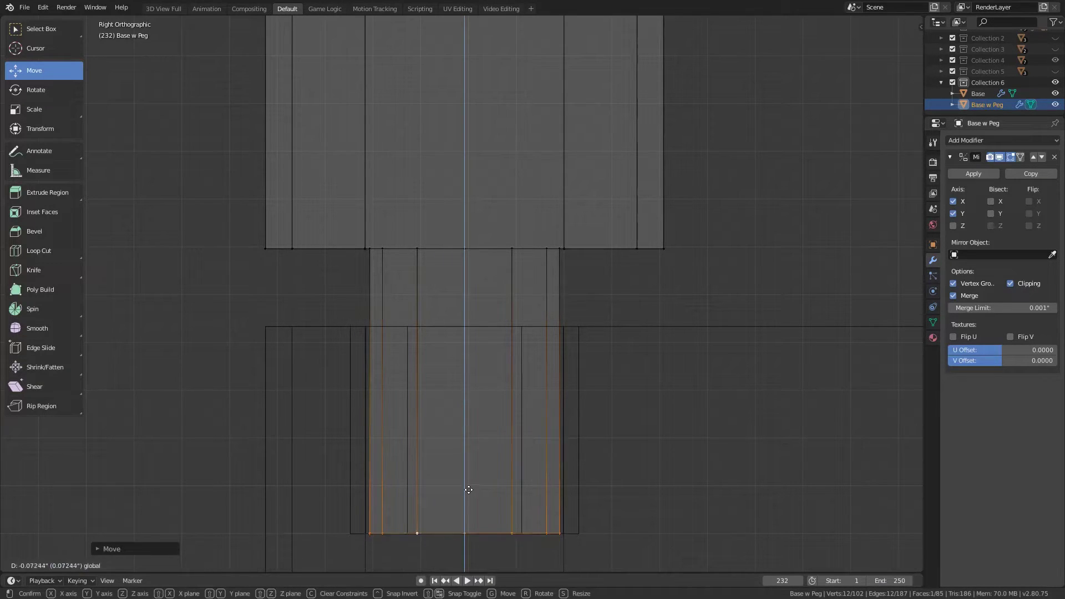
{"action": "left_click", "coordinate": [478, 365]}
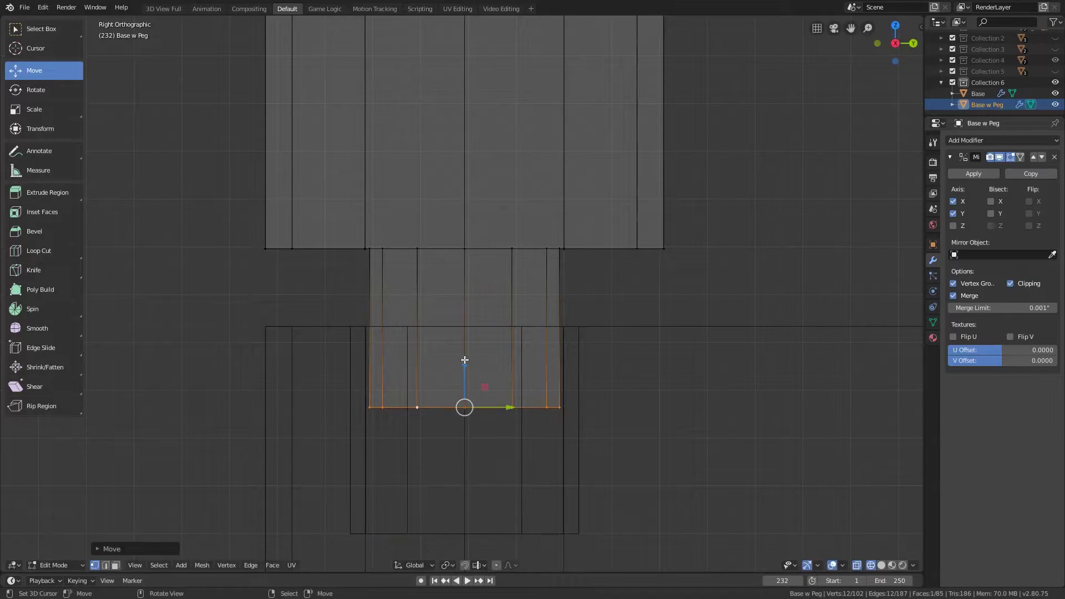
In Object Mode, adjust the upper frame's height above the base.
{"action": "scroll", "coordinate": [595, 342], "scroll_direction": "down", "scroll_amount": 6}
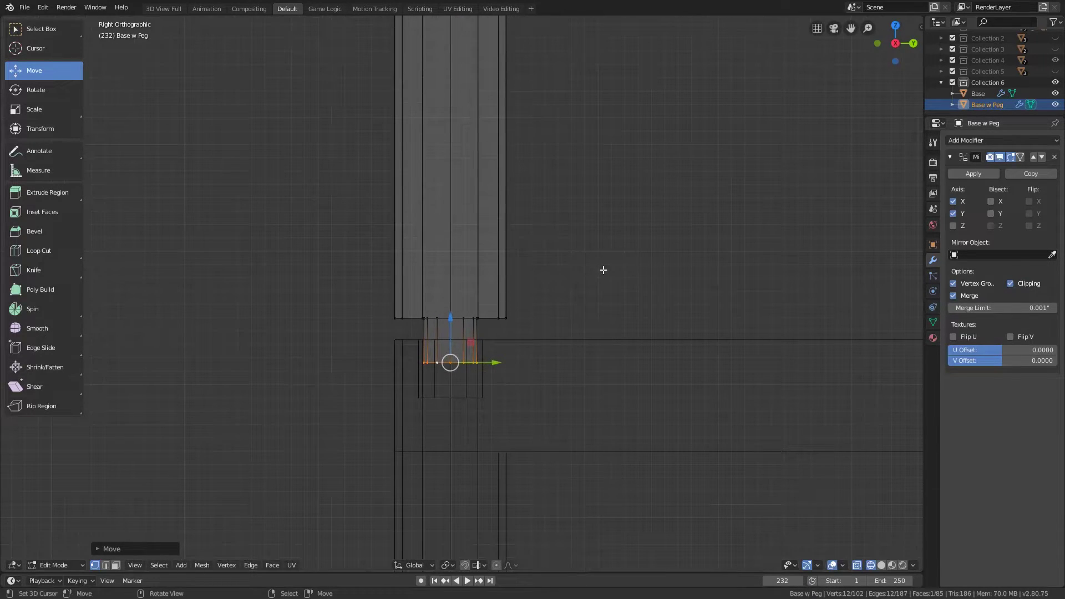
{"action": "key", "text": "Tab"}
{"action": "scroll", "coordinate": [654, 238], "scroll_direction": "down", "scroll_amount": 5}
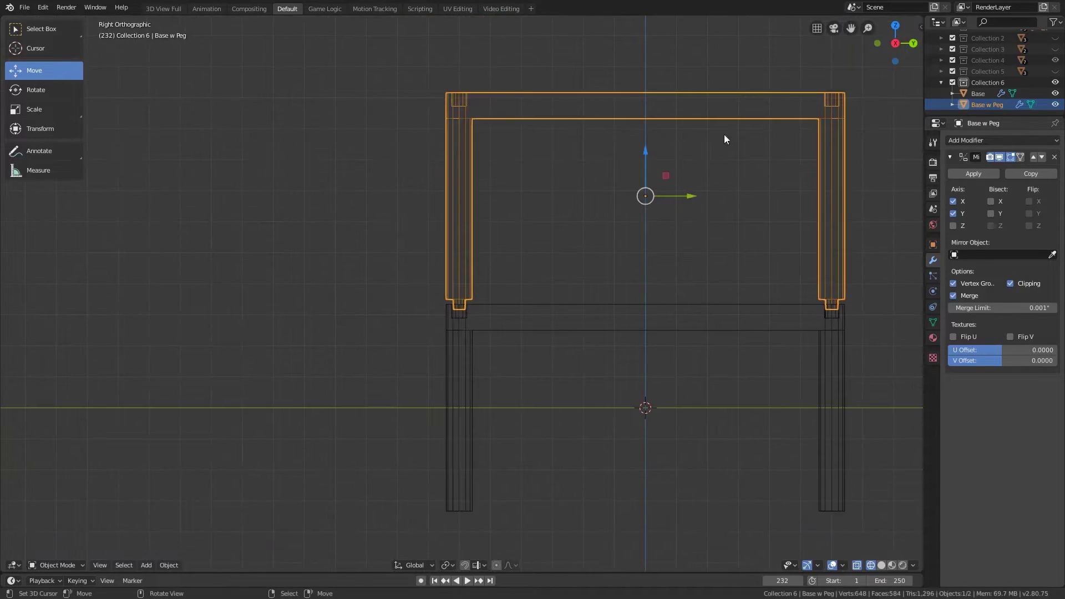
{"action": "left_click_drag", "start_coordinate": [651, 148], "coordinate": [647, 155]}
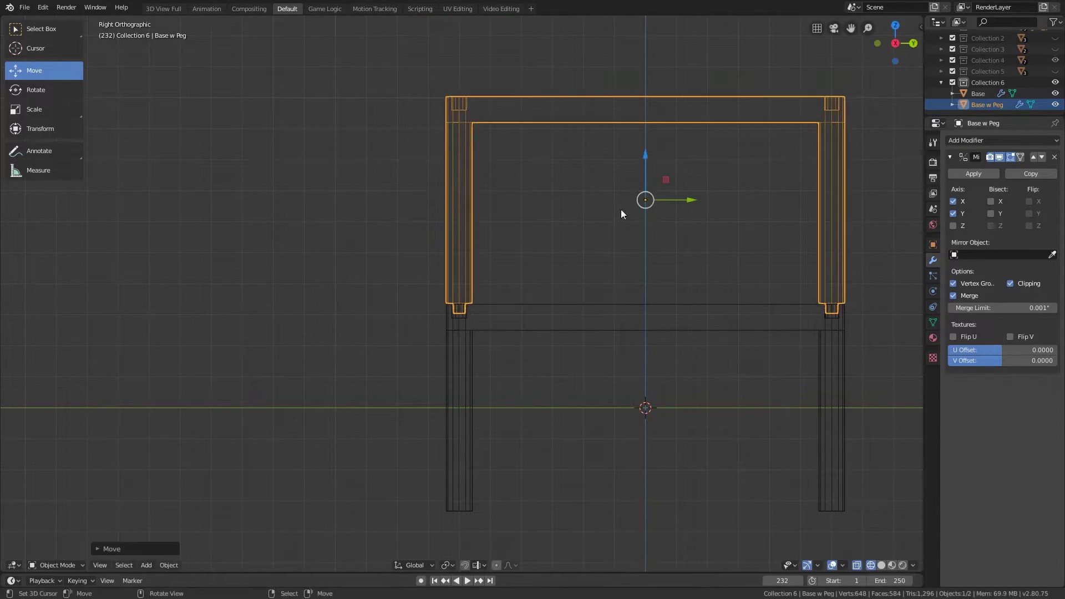
{"action": "scroll", "coordinate": [488, 327], "scroll_direction": "up", "scroll_amount": 7}
{"action": "scroll", "coordinate": [488, 323], "scroll_direction": "up", "scroll_amount": 3}
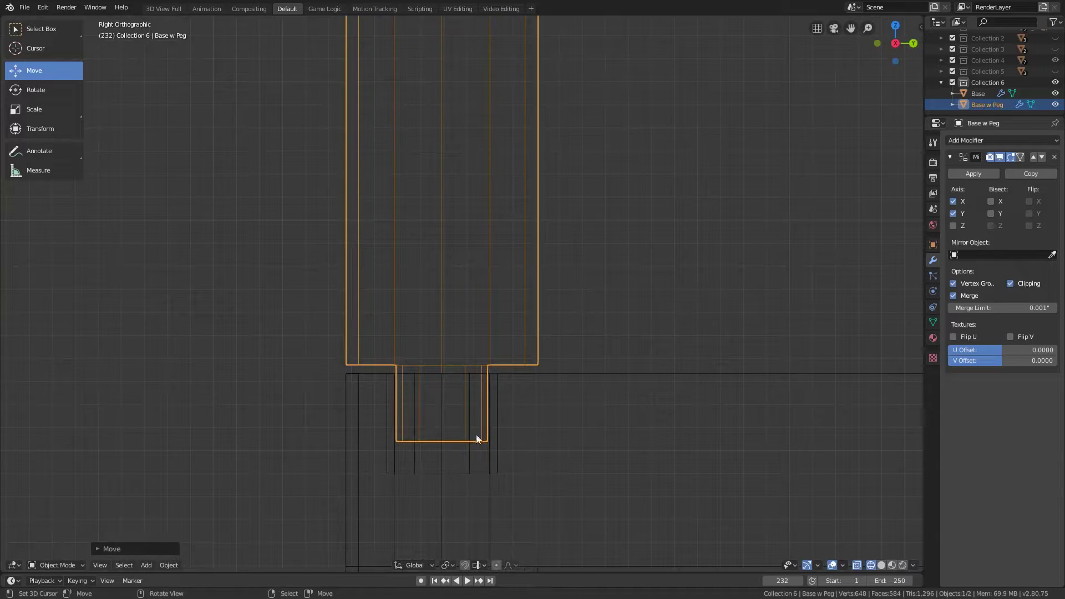
{"action": "scroll", "coordinate": [640, 372], "scroll_direction": "down", "scroll_amount": 2}
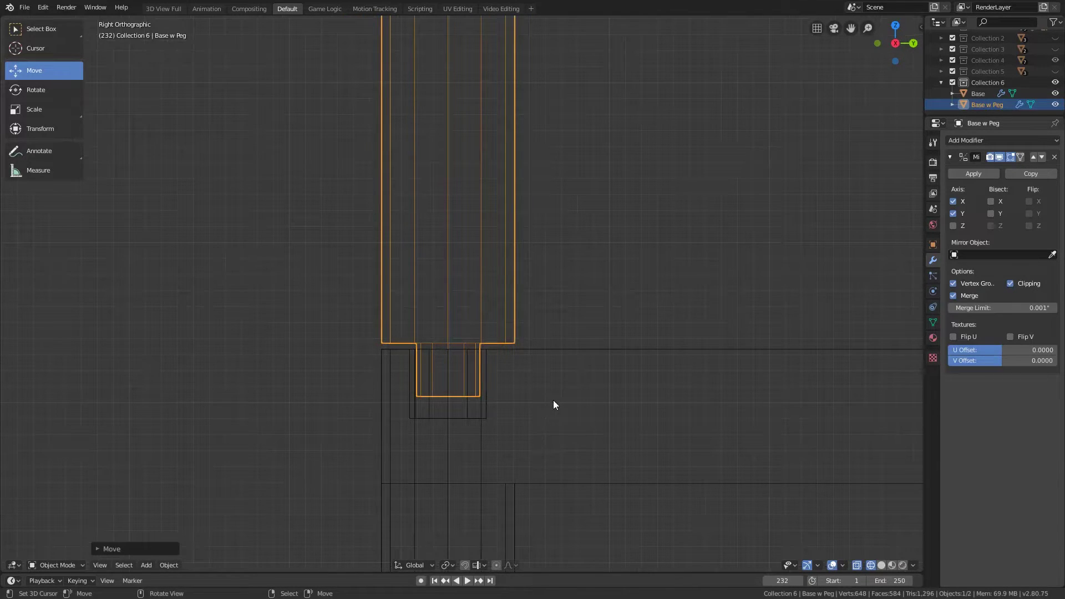
{"action": "middle_click_drag", "start_coordinate": [554, 404], "coordinate": [639, 312]}
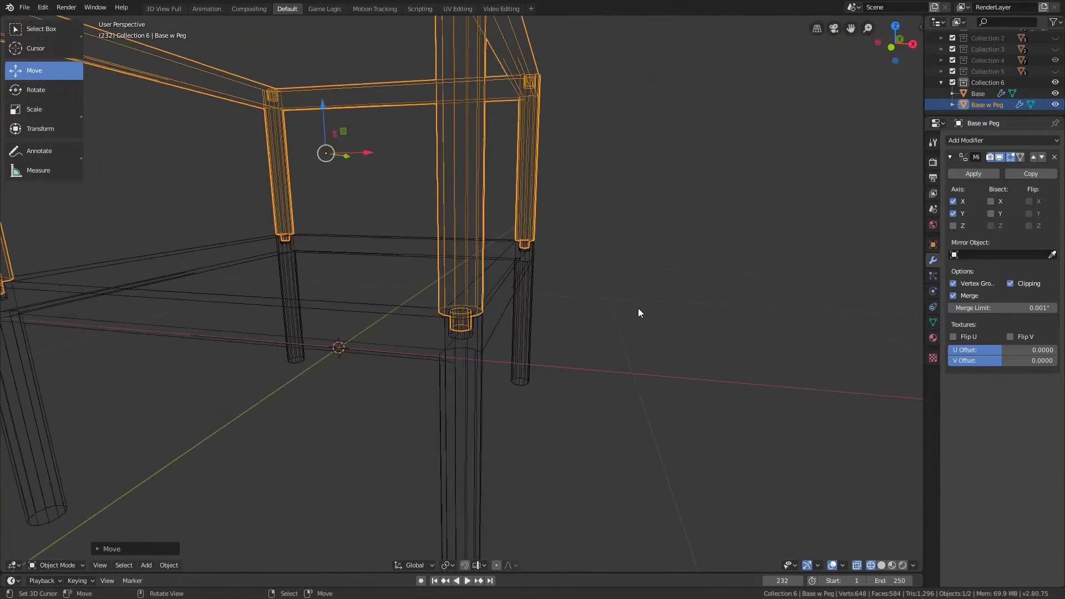
Inspect the peg corner in solid shading, then return to Object Mode.
{"action": "key", "text": "Tab"}
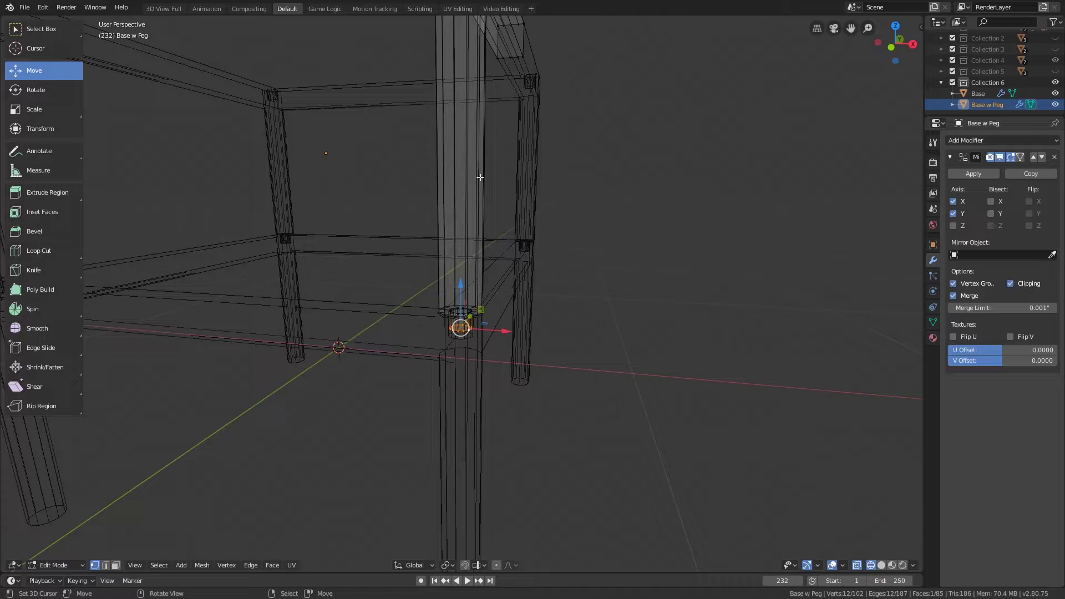
{"action": "scroll", "coordinate": [497, 238], "scroll_direction": "down", "scroll_amount": 6}
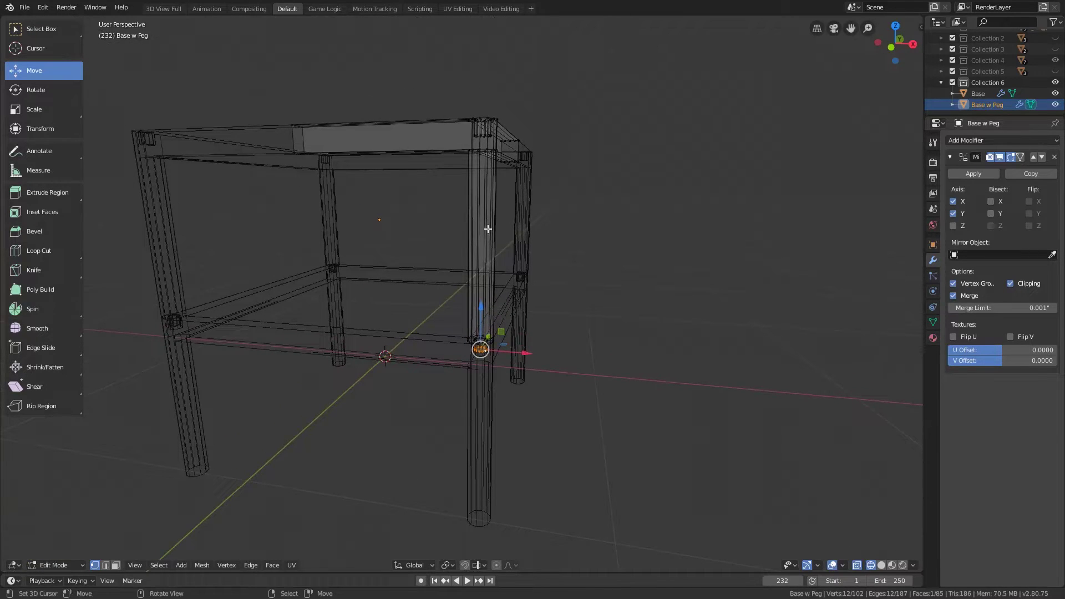
{"action": "key", "text": "z"}
{"action": "left_click", "coordinate": [554, 229]}
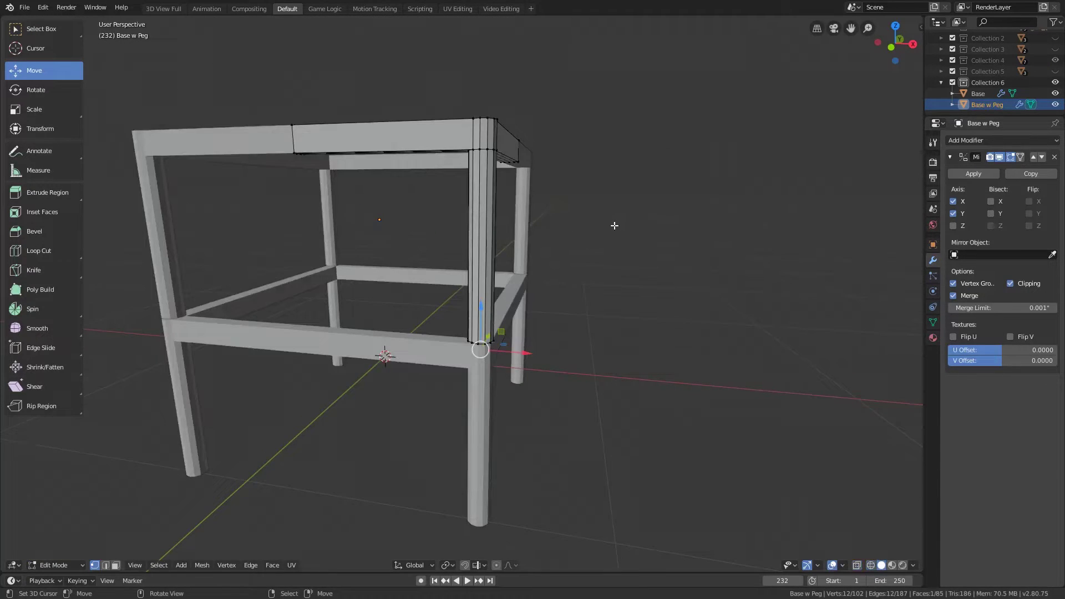
{"action": "mouse_move", "coordinate": [553, 230]}
{"action": "middle_mouse_down"}
{"action": "mouse_move", "coordinate": [592, 251]}
{"action": "mouse_move", "coordinate": [537, 269]}
{"action": "mouse_move", "coordinate": [507, 245]}
{"action": "mouse_move", "coordinate": [612, 234]}
{"action": "mouse_move", "coordinate": [470, 230]}
{"action": "middle_mouse_up"}
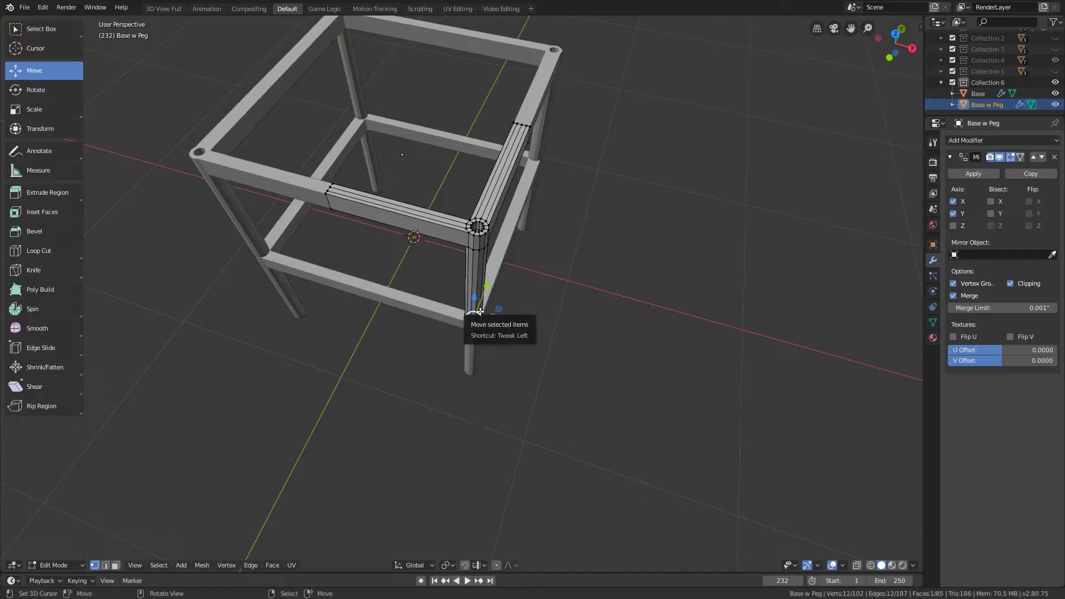
{"action": "key", "text": "Tab"}
{"action": "middle_click_drag", "start_coordinate": [471, 311], "coordinate": [469, 276]}
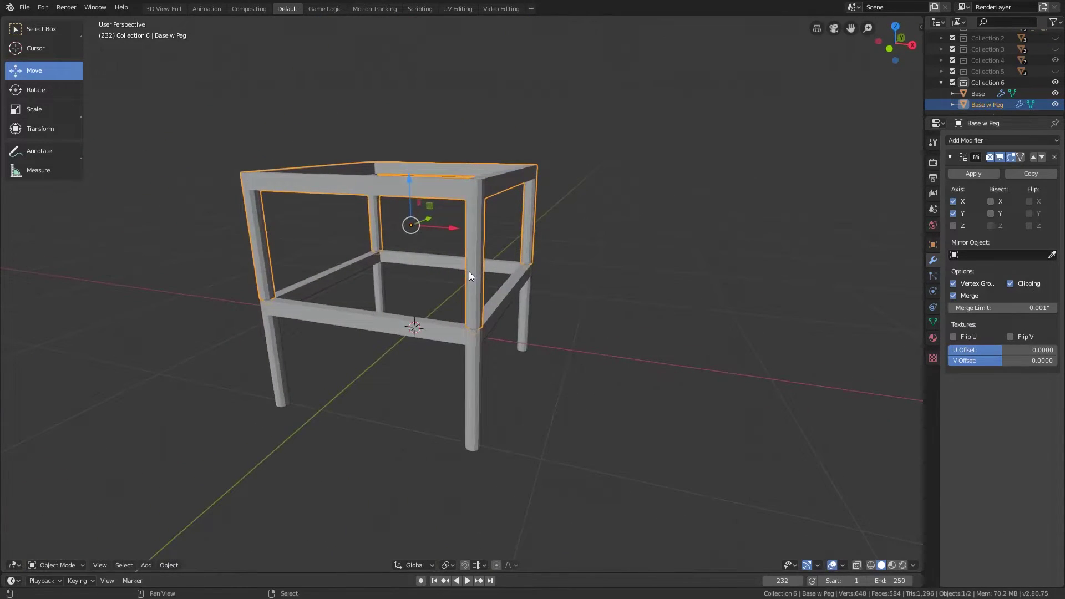
Duplicate Base w Peg in place, move the original aside along X, and hide it.
{"action": "key", "text": "shift+d"}
{"action": "right_click", "coordinate": [510, 249]}
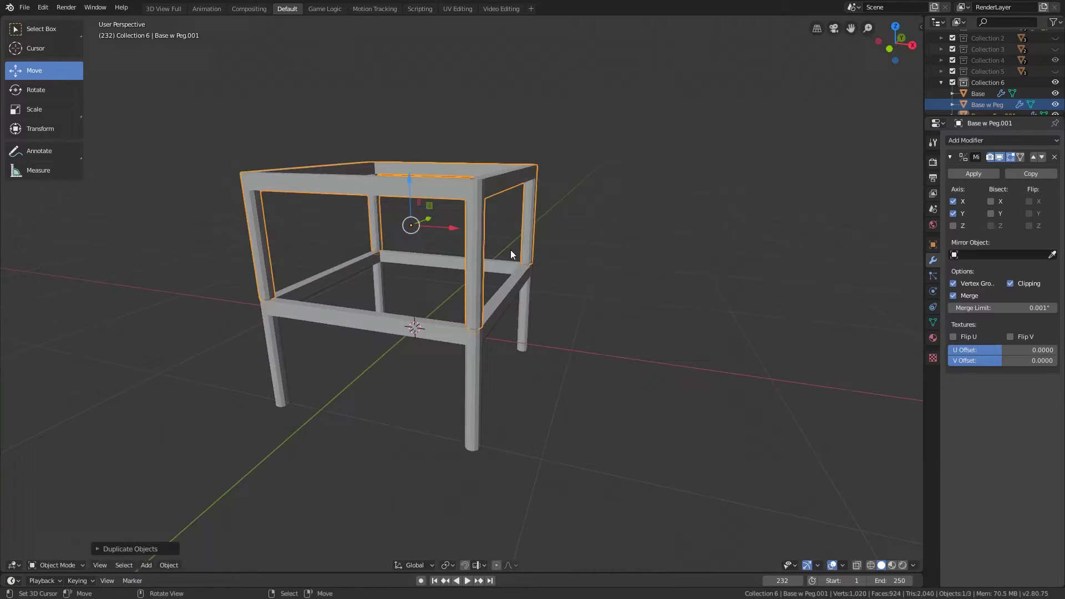
{"action": "left_click", "coordinate": [994, 104]}
{"action": "key", "text": "g"}
{"action": "key", "text": "x"}
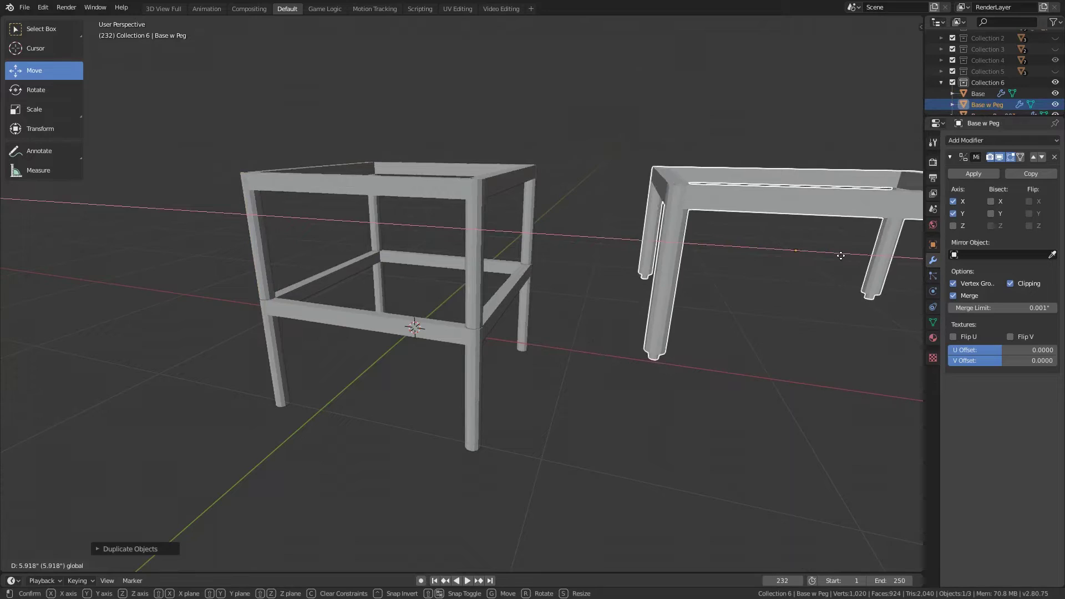
{"action": "left_click", "coordinate": [846, 255]}
{"action": "left_click", "coordinate": [1055, 104]}
{"action": "scroll", "coordinate": [641, 248], "scroll_direction": "down", "scroll_amount": 2}
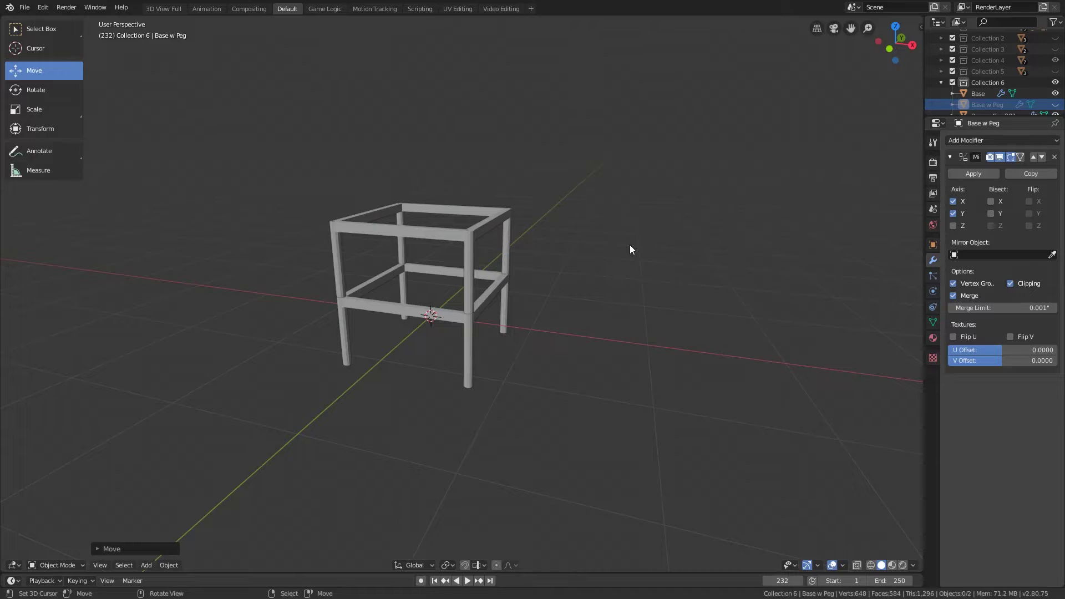
Rename the remaining copy Base w Peg.001 to 'Flooring w Peg.001'.
{"action": "left_click", "coordinate": [473, 235]}
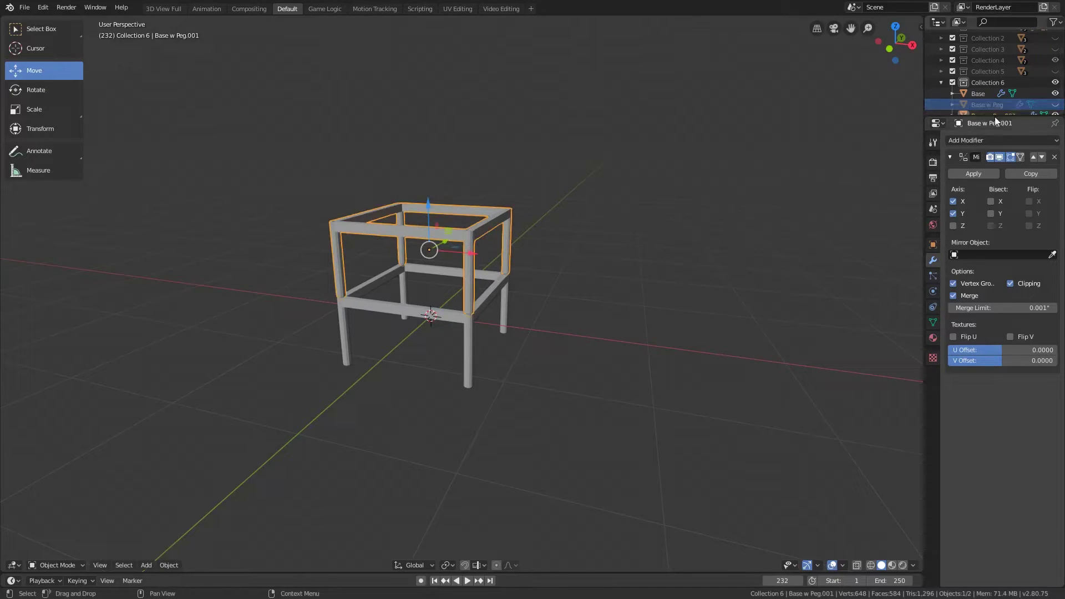
{"action": "scroll", "coordinate": [994, 114], "scroll_direction": "down", "scroll_amount": 1}
{"action": "left_click", "coordinate": [1009, 104]}
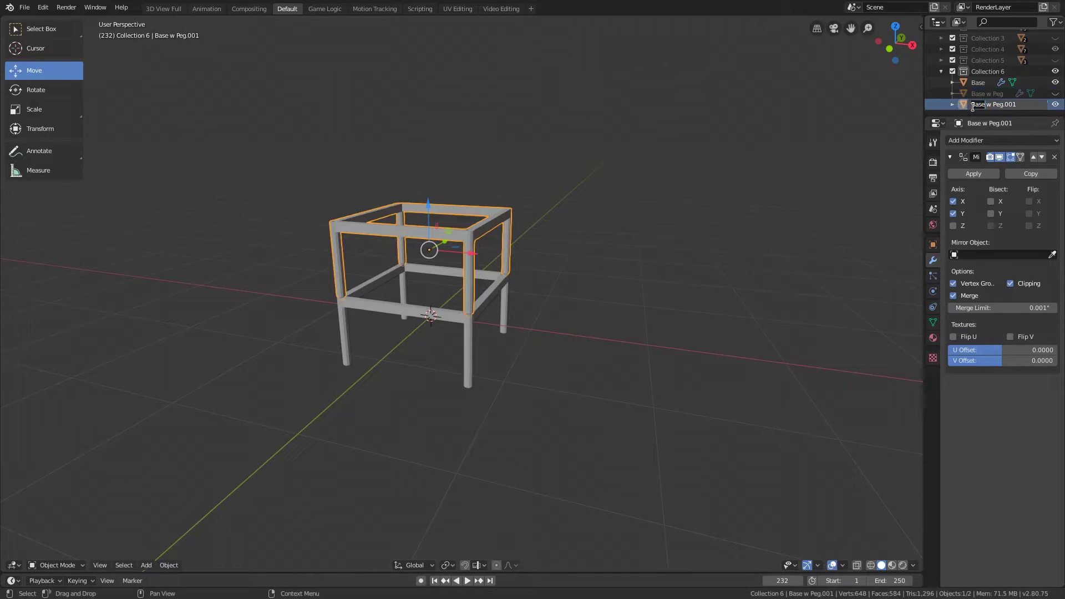
{"action": "type", "text": "Flooring"}
{"action": "key", "text": "Return"}
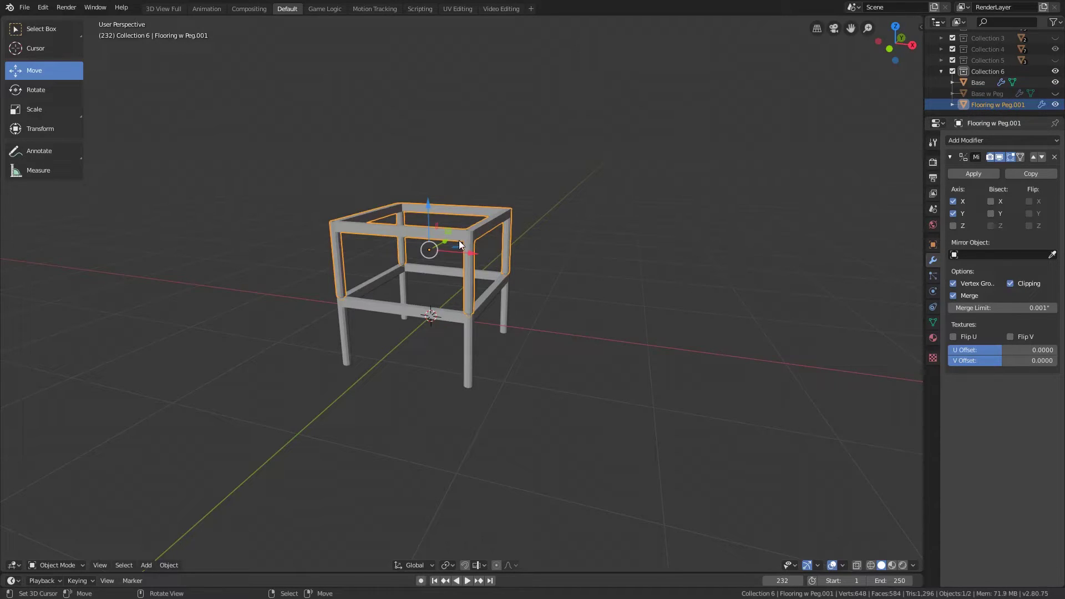
Slice the top rail with 10 evenly spaced loop cuts.
{"action": "key", "text": "Tab"}
{"action": "middle_click_drag", "start_coordinate": [458, 241], "coordinate": [574, 323]}
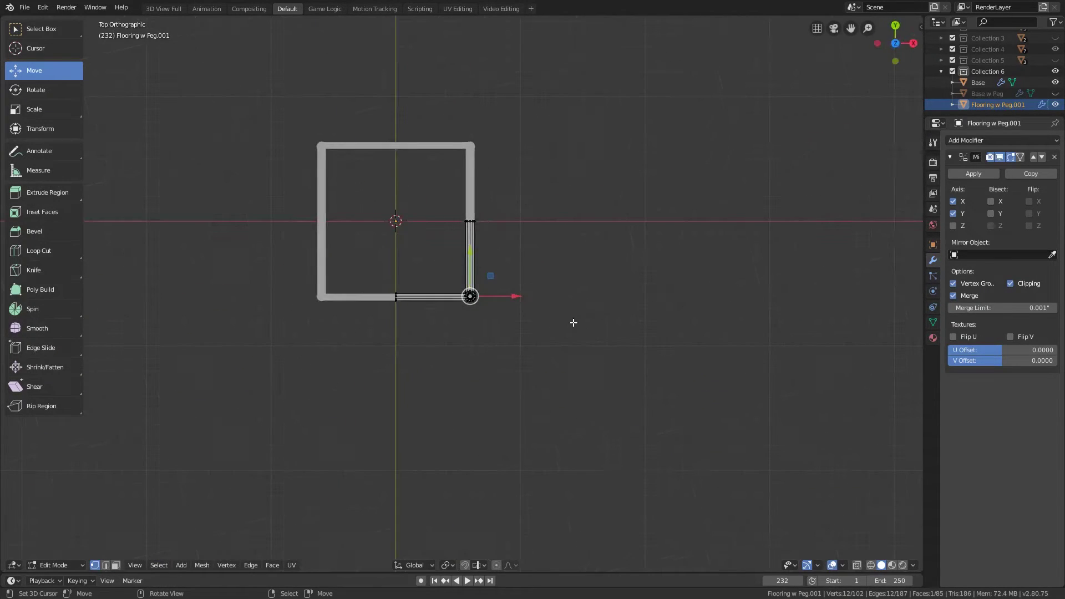
{"action": "scroll", "coordinate": [499, 361], "scroll_direction": "up", "scroll_amount": 10}
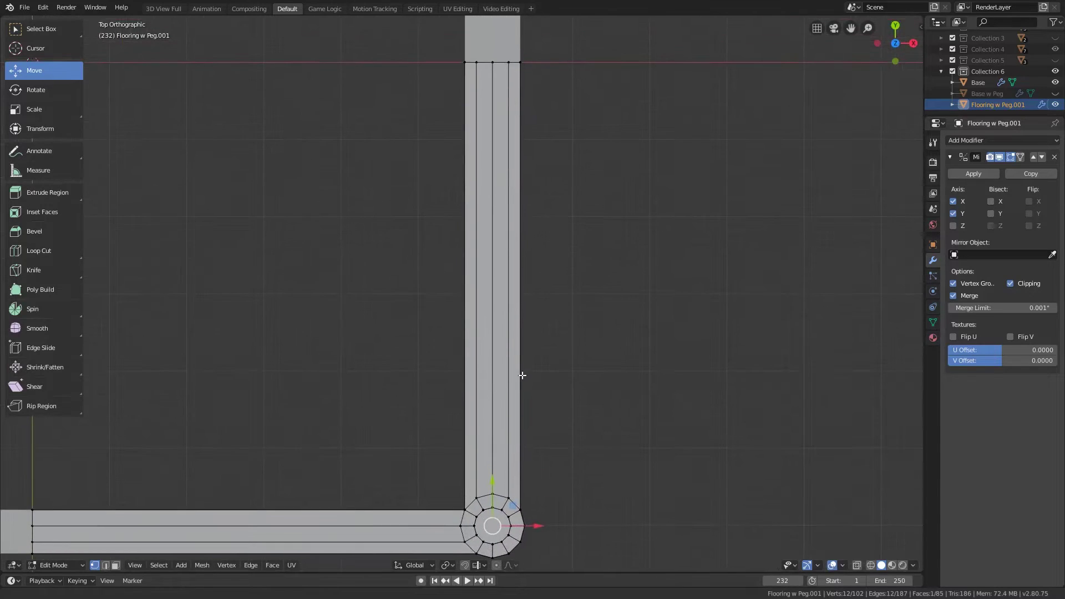
{"action": "key", "text": "ctrl+r"}
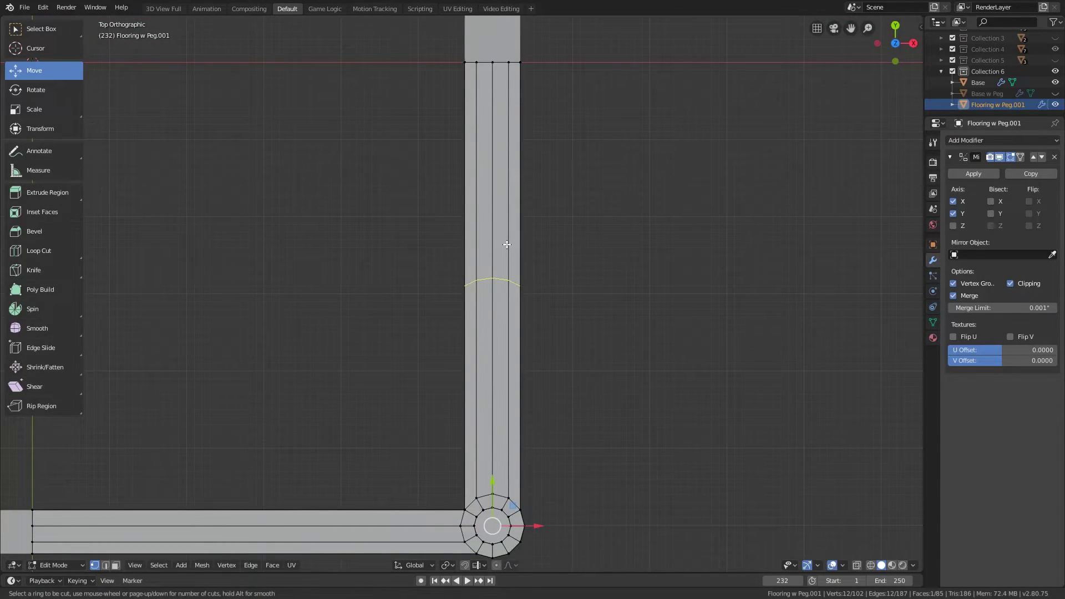
{"action": "scroll", "coordinate": [506, 244], "scroll_direction": "up", "scroll_amount": 4}
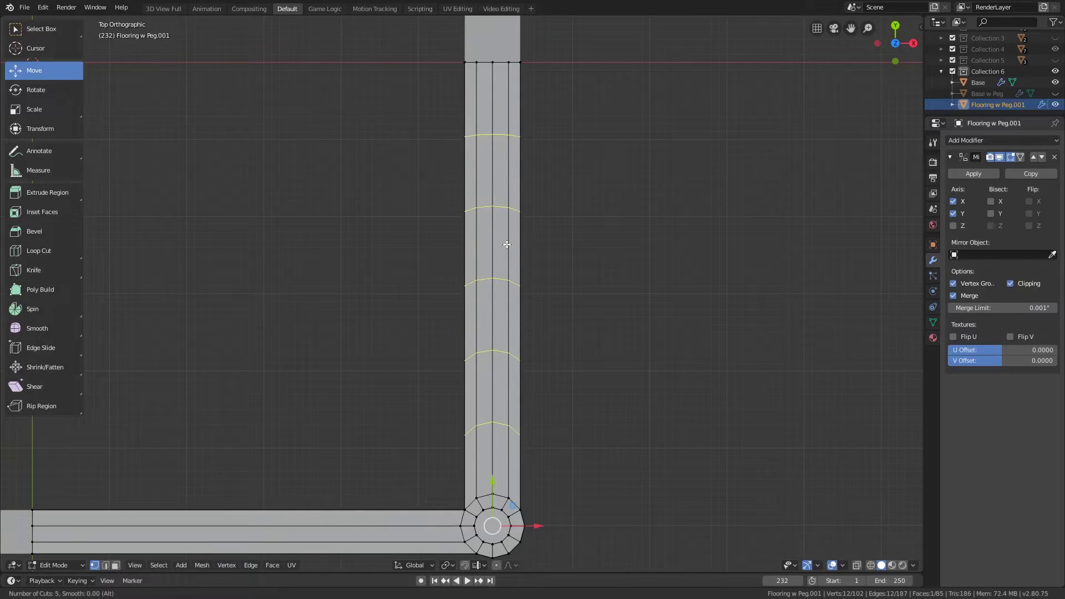
{"action": "scroll", "coordinate": [507, 244], "scroll_direction": "up", "scroll_amount": 2}
{"action": "scroll", "coordinate": [507, 244], "scroll_direction": "up", "scroll_amount": 3}
{"action": "left_click", "coordinate": [506, 244]}
{"action": "right_click", "coordinate": [469, 265]}
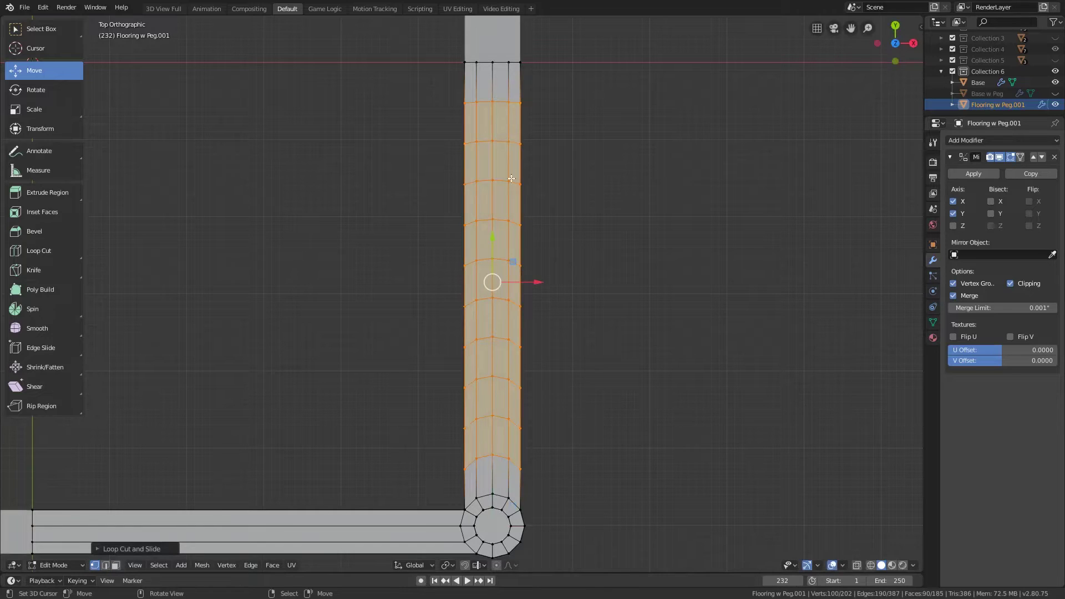
{"action": "middle_click_drag", "start_coordinate": [430, 468], "coordinate": [552, 363]}
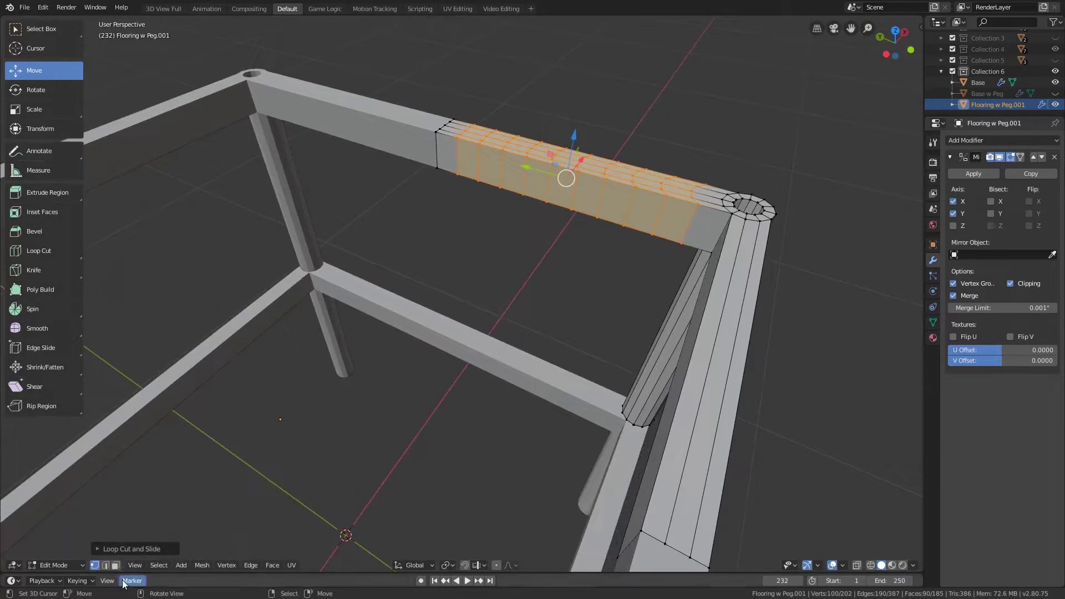
In face select mode, pick alternating faces on the cut rail.
{"action": "left_click", "coordinate": [115, 565]}
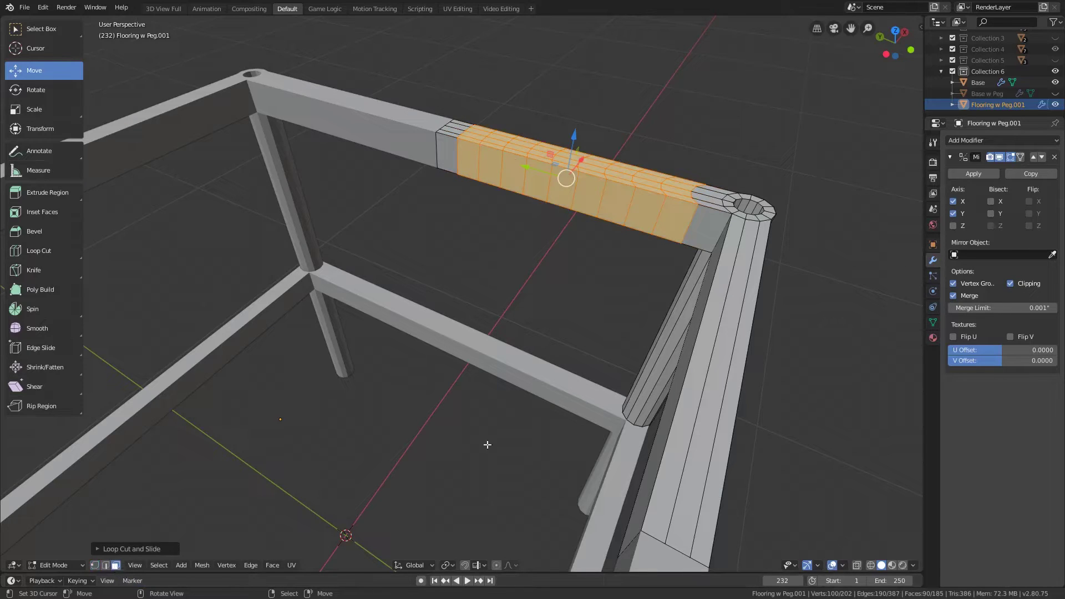
{"action": "left_click", "coordinate": [475, 157]}
{"action": "left_click", "coordinate": [515, 166], "text": "shift"}
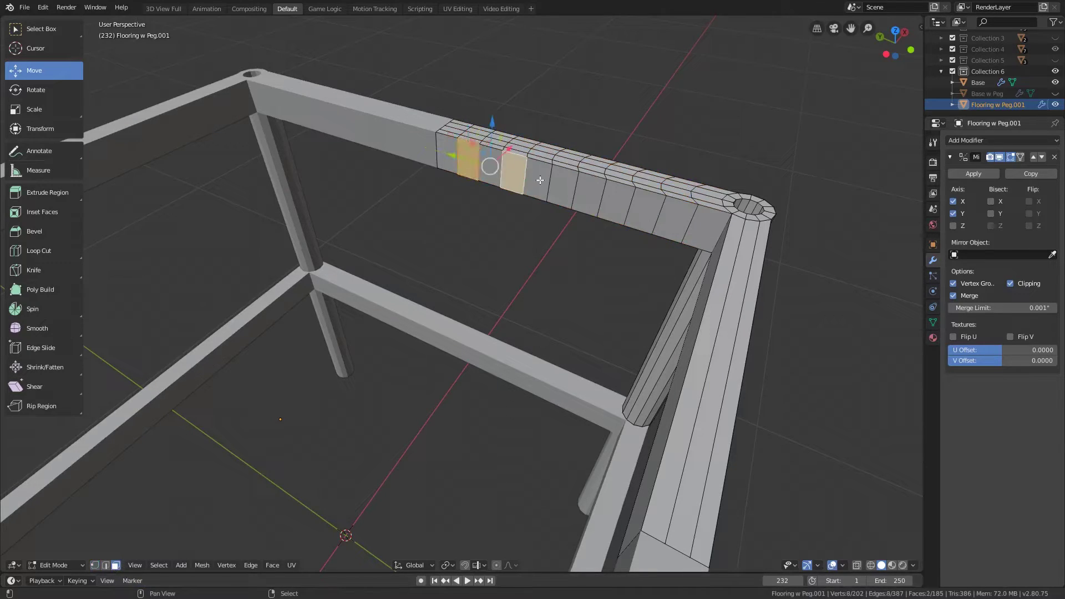
Select alternating rail faces and extrude five slats stretched across the floor frame.
{"action": "left_click", "coordinate": [577, 190], "text": "shift"}
{"action": "left_click", "coordinate": [630, 207], "text": "shift"}
{"action": "left_click", "coordinate": [676, 223], "text": "shift"}
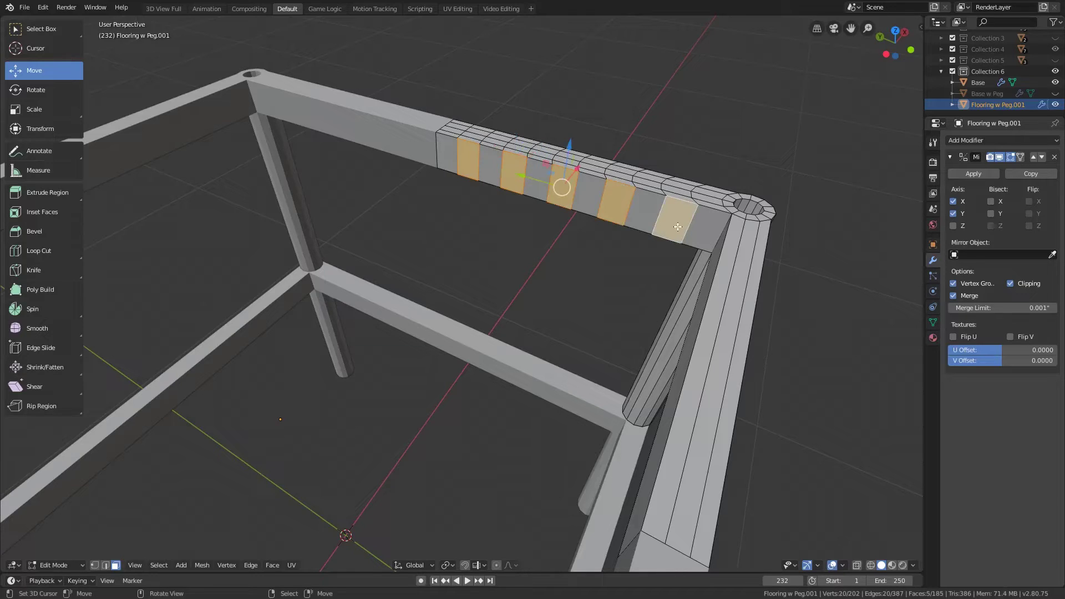
{"action": "scroll", "coordinate": [633, 287], "scroll_direction": "down", "scroll_amount": 6}
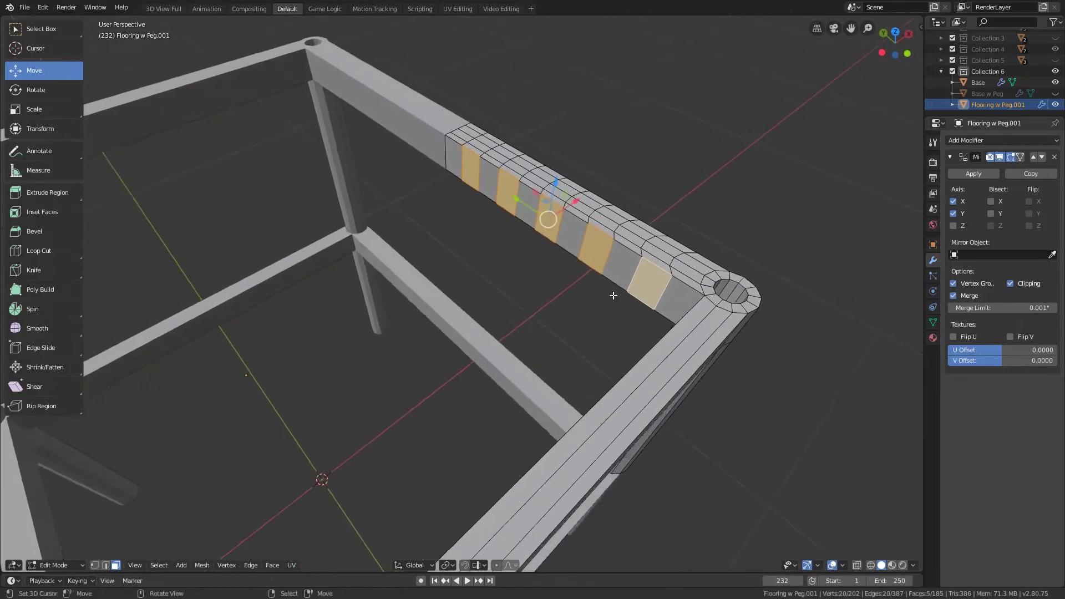
{"action": "key", "text": "e"}
{"action": "left_click", "coordinate": [652, 270]}
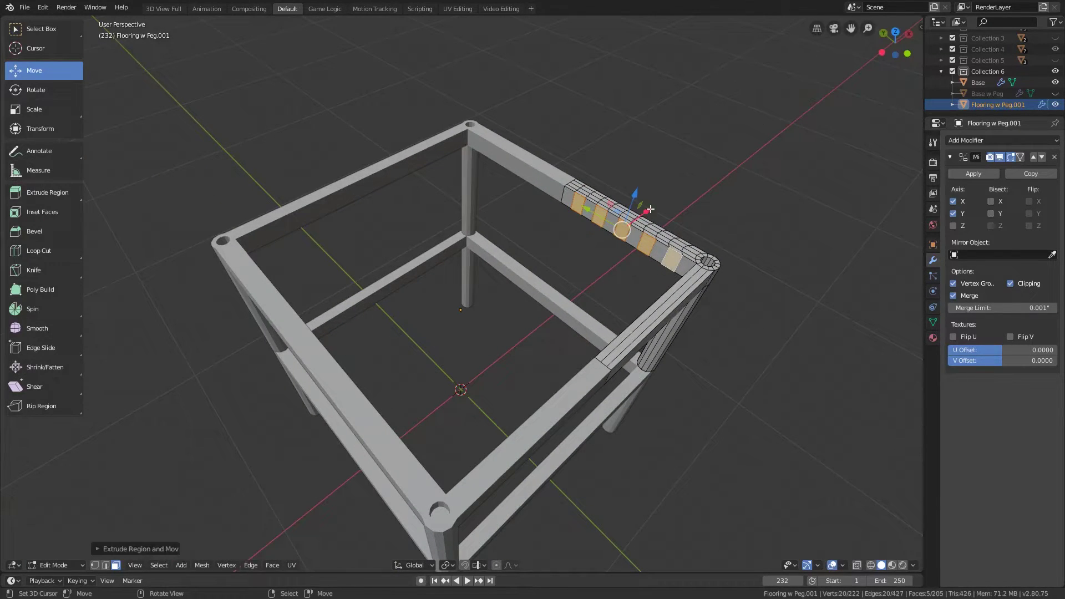
{"action": "left_click_drag", "start_coordinate": [651, 209], "coordinate": [572, 257]}
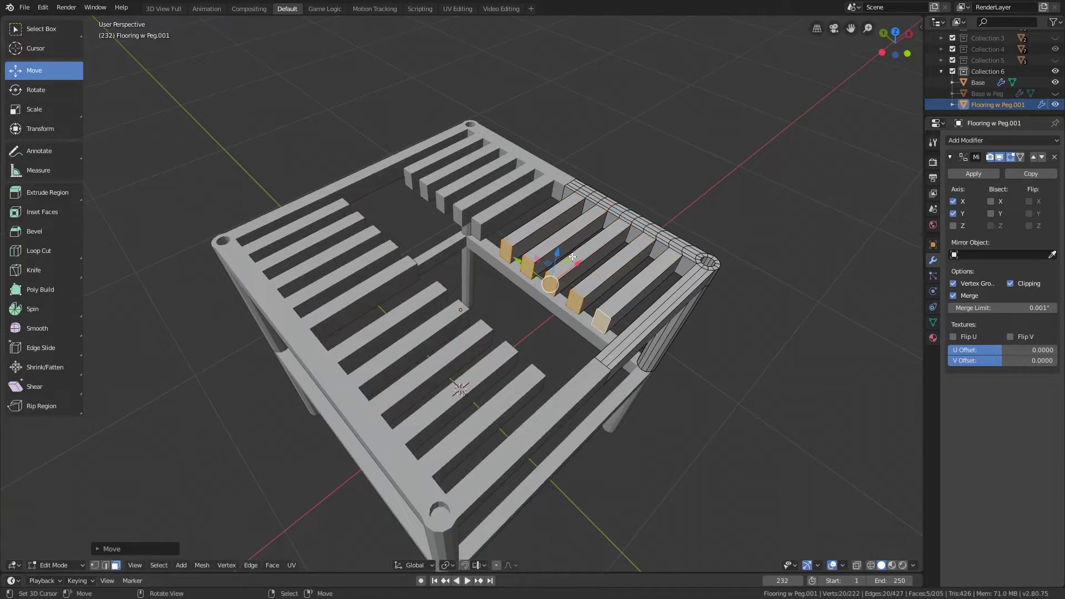
{"action": "key", "text": "x"}
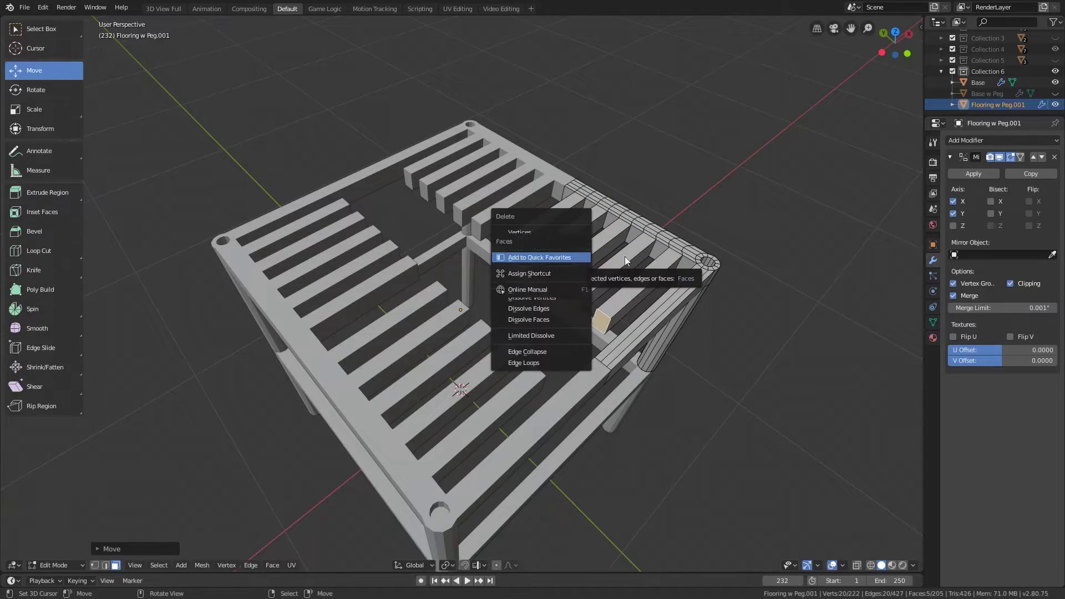
{"action": "key", "text": "Escape"}
{"action": "left_click_drag", "start_coordinate": [578, 264], "coordinate": [548, 279]}
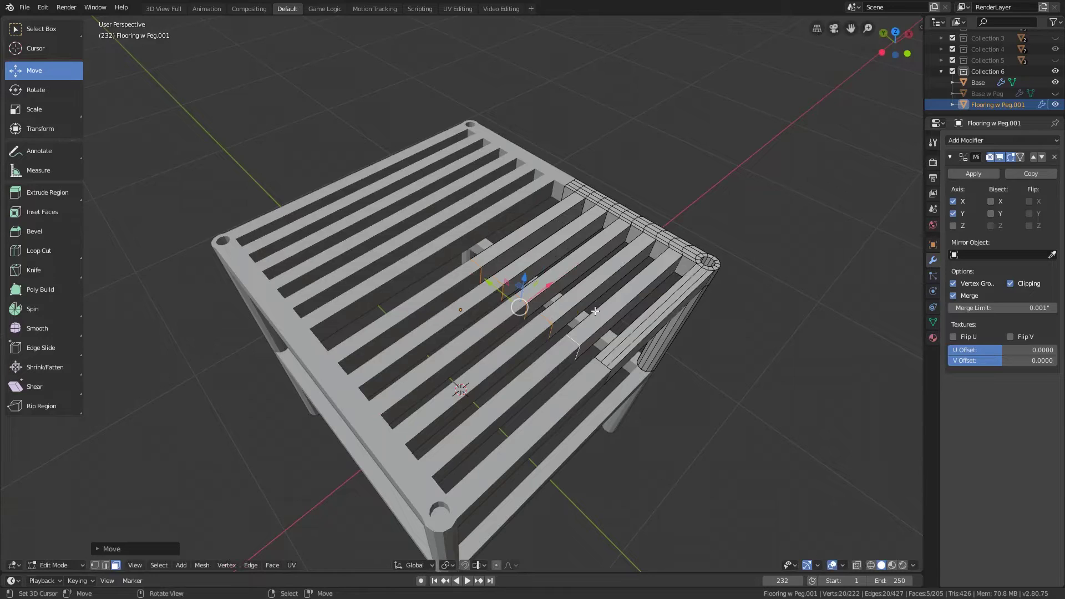
In wireframe view, delete the five leftover slat end faces.
{"action": "key", "text": "z"}
{"action": "left_click", "coordinate": [541, 315]}
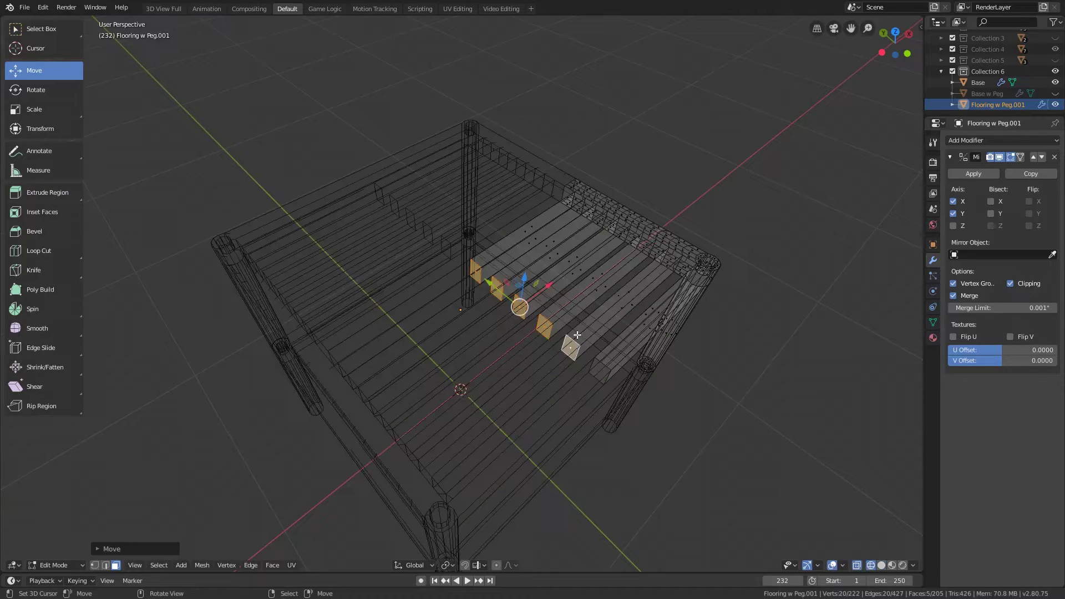
{"action": "key", "text": "x"}
{"action": "left_click", "coordinate": [547, 335]}
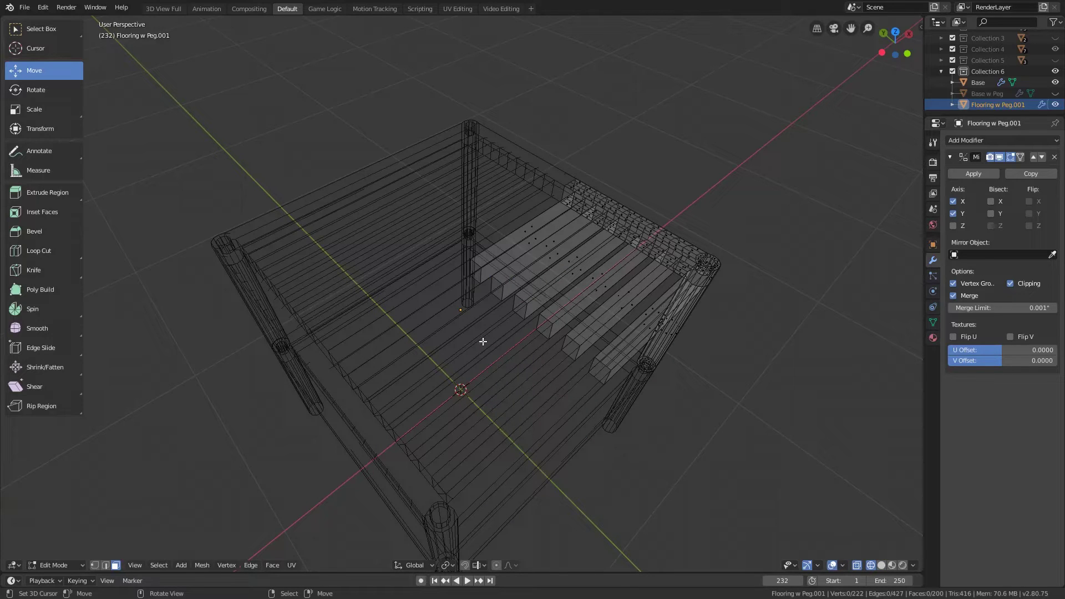
Return to solid shading and zoom in on the floor's corner rim from above.
{"action": "key", "text": "z"}
{"action": "left_click", "coordinate": [406, 342]}
{"action": "key", "text": "z"}
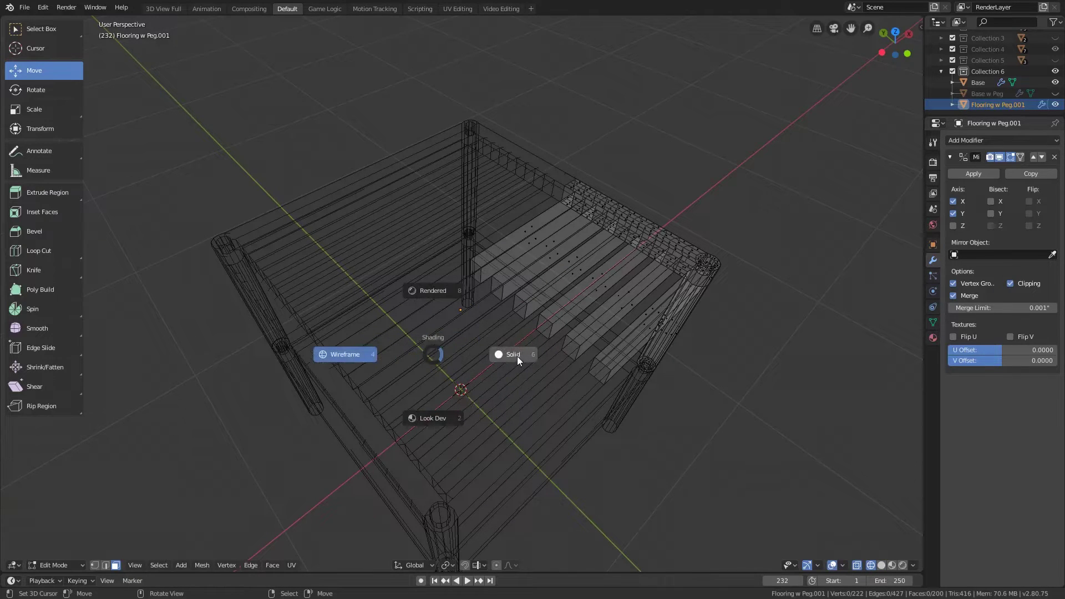
{"action": "left_click", "coordinate": [518, 356]}
{"action": "mouse_move", "coordinate": [517, 356]}
{"action": "middle_mouse_down"}
{"action": "mouse_move", "coordinate": [538, 316]}
{"action": "mouse_move", "coordinate": [516, 218]}
{"action": "middle_mouse_up"}
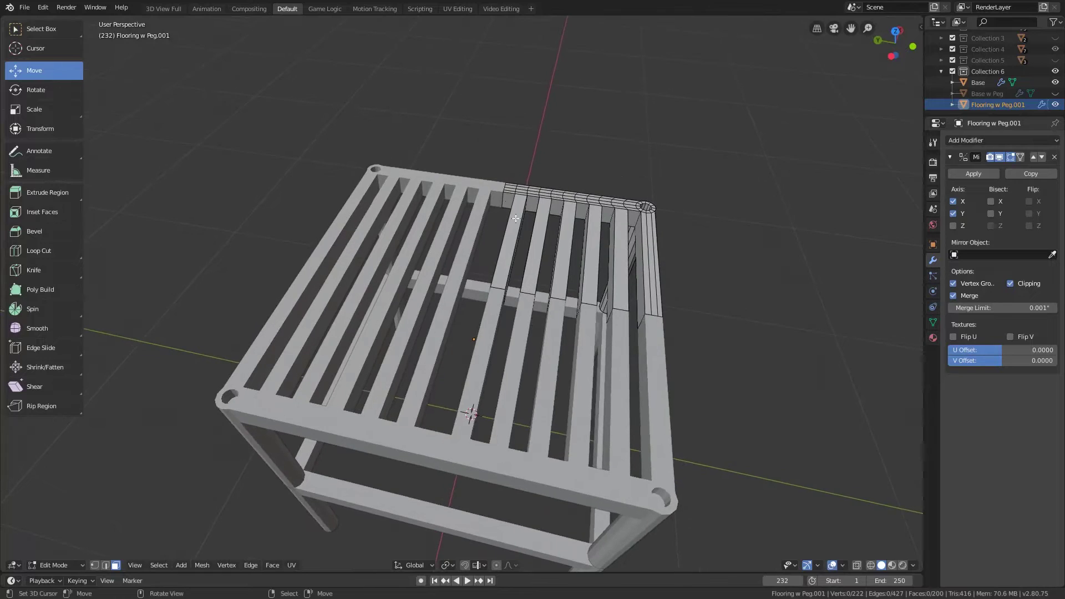
{"action": "scroll", "coordinate": [555, 289], "scroll_direction": "up", "scroll_amount": 5}
Add a centred loop cut to the floor's corner rim.
{"action": "scroll", "coordinate": [561, 194], "scroll_direction": "down", "scroll_amount": 1}
{"action": "key", "text": "ctrl+r"}
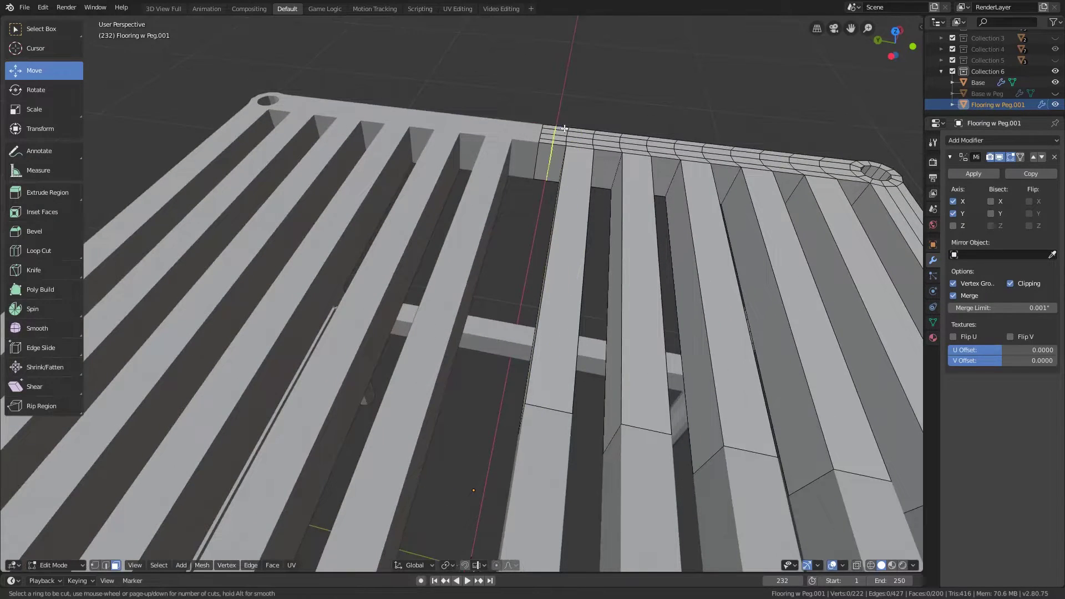
{"action": "left_click", "coordinate": [557, 150]}
{"action": "right_click", "coordinate": [557, 149]}
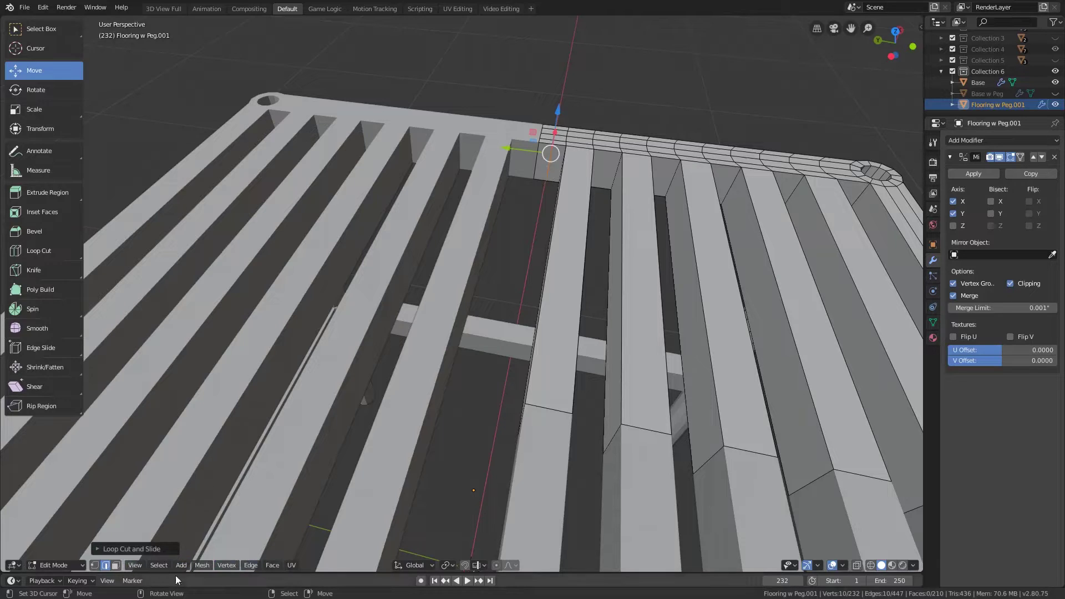
Extrude the small corner face and slide the block along the X axis into a slat.
{"action": "left_click", "coordinate": [542, 161]}
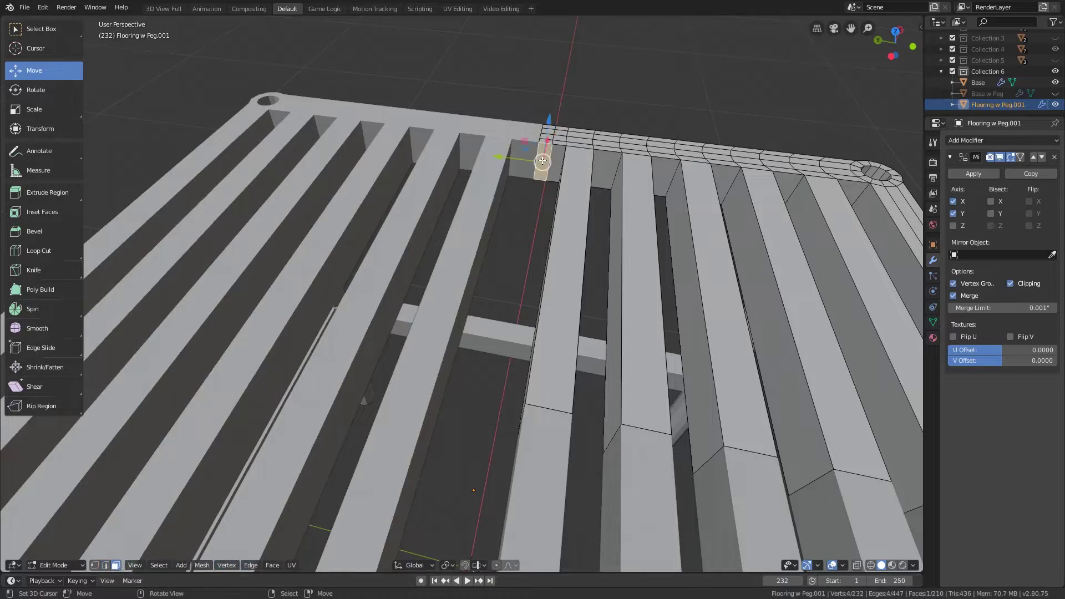
{"action": "key", "text": "e"}
{"action": "right_click", "coordinate": [600, 176]}
{"action": "middle_click_drag", "start_coordinate": [600, 175], "coordinate": [578, 200]}
{"action": "left_click_drag", "start_coordinate": [623, 223], "coordinate": [260, 379]}
Delete the slat's leftover end face and view the stool from a low side angle.
{"action": "key", "text": "x"}
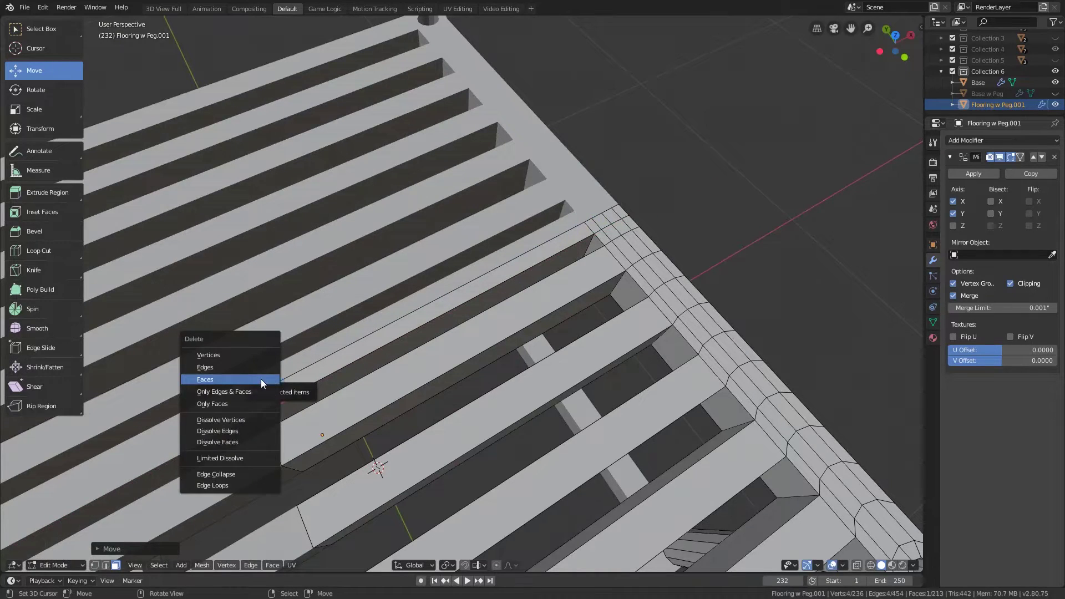
{"action": "left_click", "coordinate": [261, 378]}
{"action": "middle_click_drag", "start_coordinate": [298, 402], "coordinate": [470, 314]}
{"action": "middle_click_drag", "start_coordinate": [617, 354], "coordinate": [637, 325]}
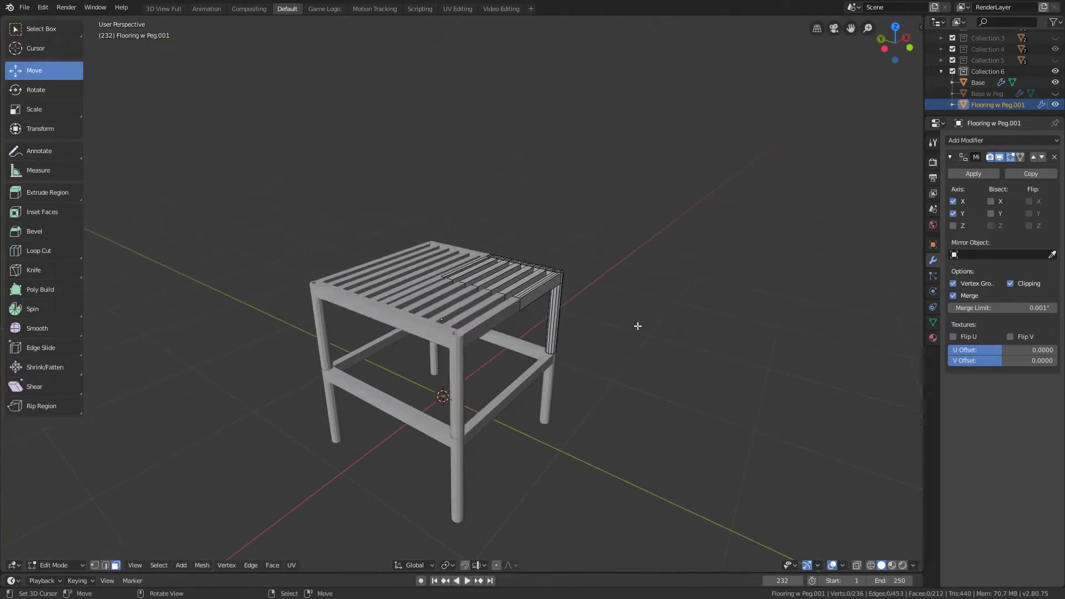
In Object Mode, unhide the Base w Peg frame and duplicate it.
{"action": "key", "text": "Tab"}
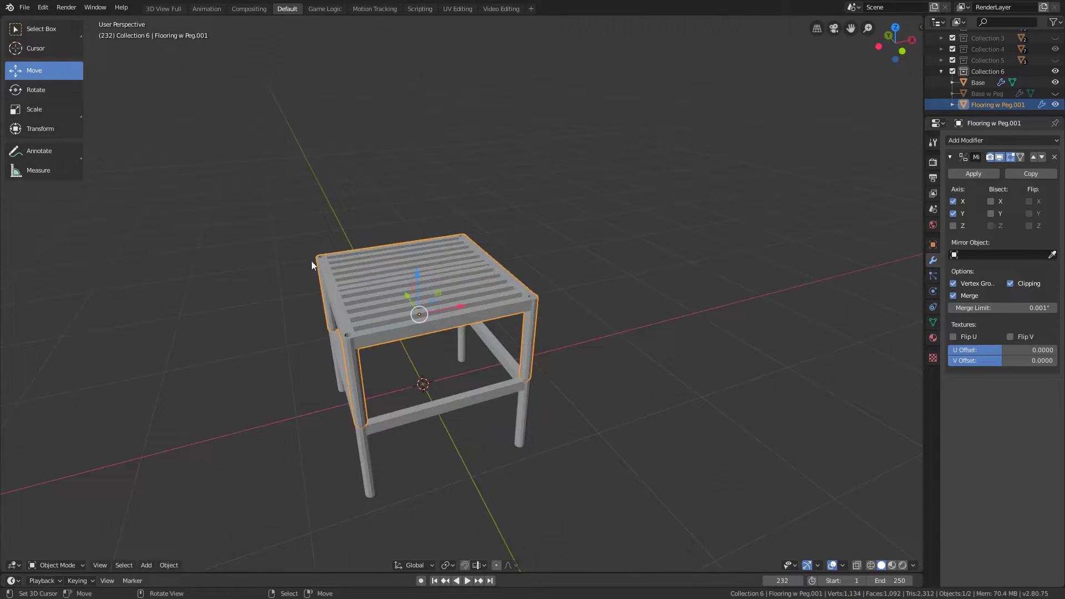
{"action": "middle_click_drag", "start_coordinate": [661, 408], "coordinate": [652, 406]}
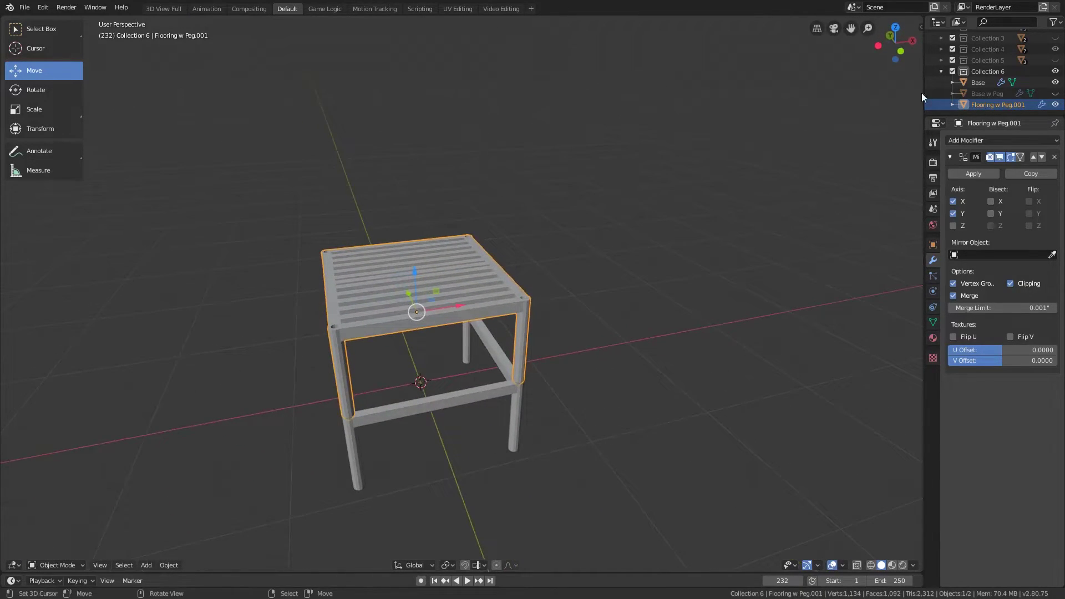
{"action": "left_click", "coordinate": [1056, 93]}
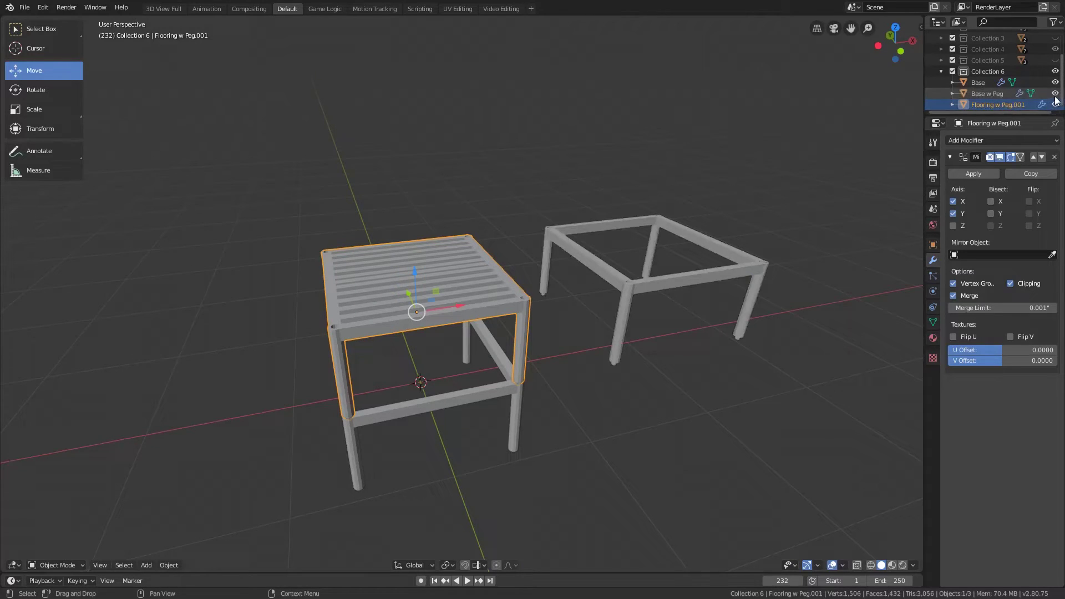
{"action": "left_click", "coordinate": [727, 279]}
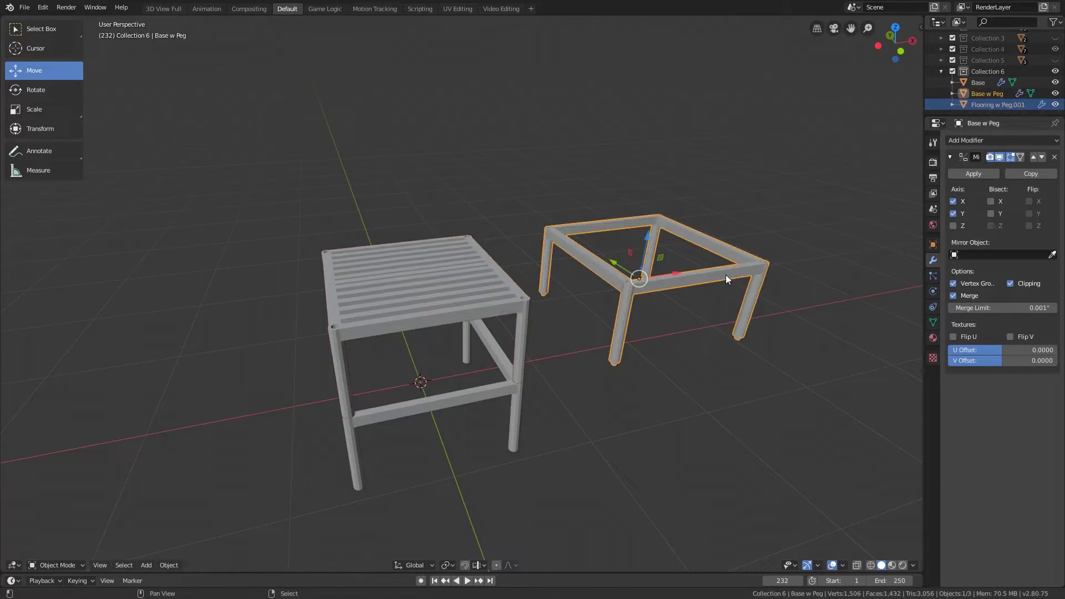
{"action": "key", "text": "shift+d"}
{"action": "right_click", "coordinate": [725, 274]}
Move the duplicate frame up onto the slatted floor piece.
{"action": "key", "text": "g"}
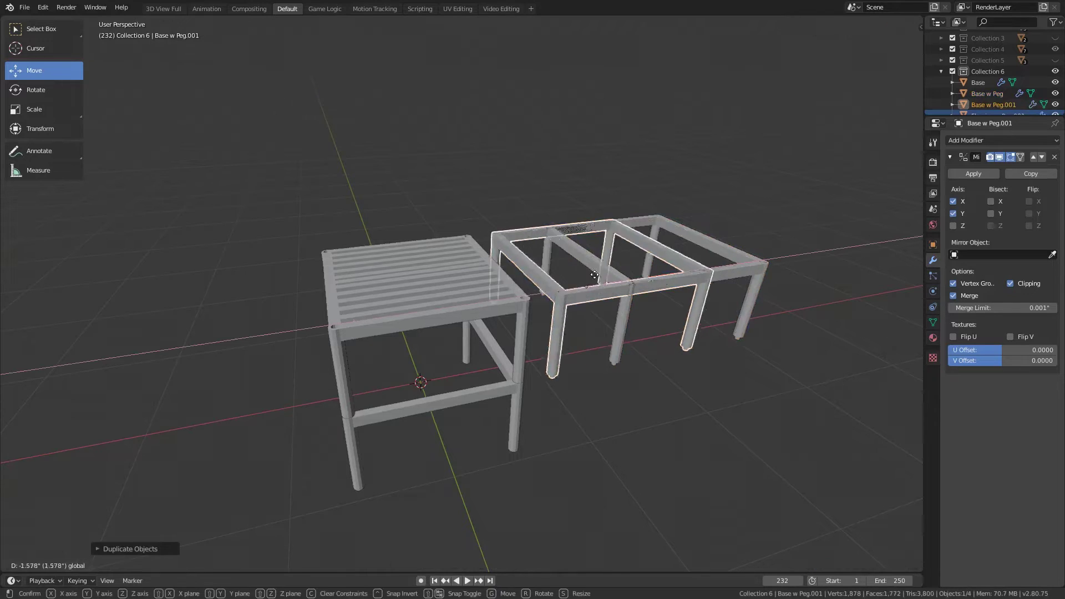
{"action": "left_click", "coordinate": [455, 274]}
{"action": "key", "text": "g"}
{"action": "key", "text": "z"}
{"action": "left_click", "coordinate": [407, 177]}
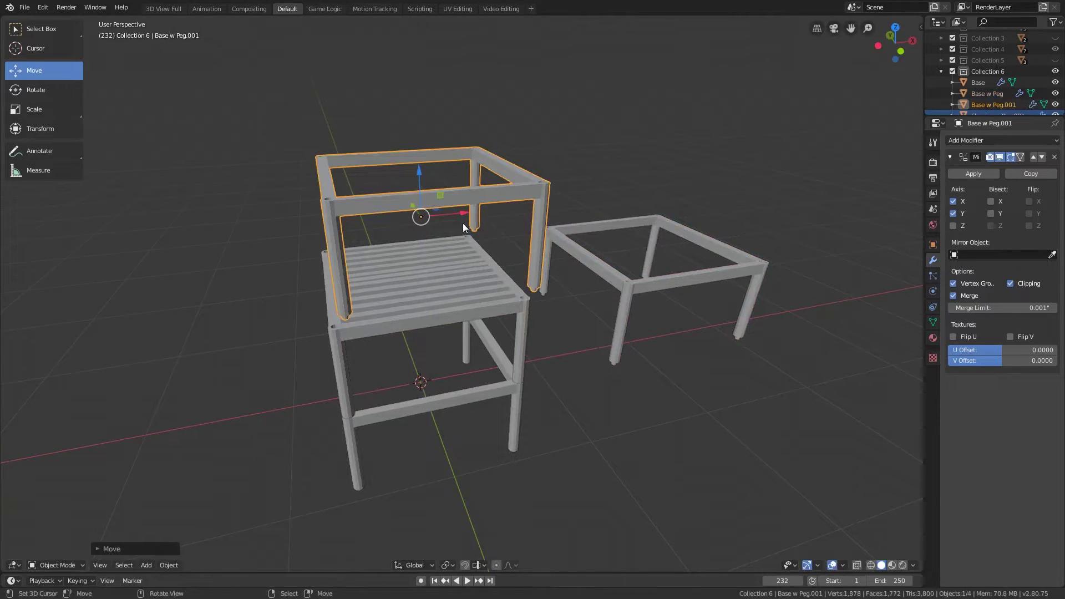
{"action": "key", "text": "g"}
{"action": "left_click", "coordinate": [427, 199]}
{"action": "key", "text": "g"}
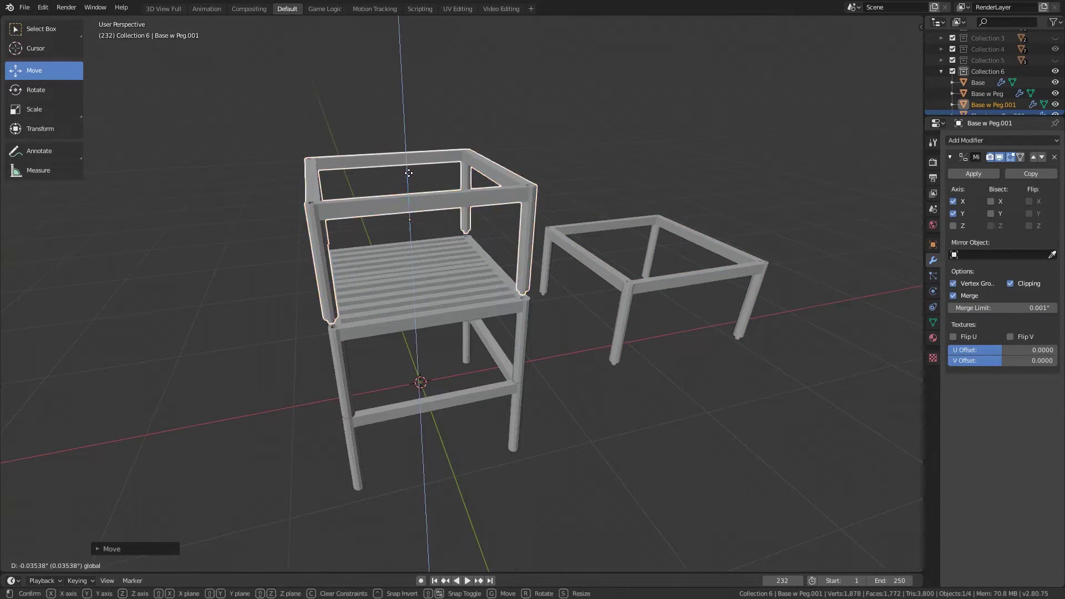
{"action": "left_click", "coordinate": [412, 180]}
{"action": "key", "text": "g"}
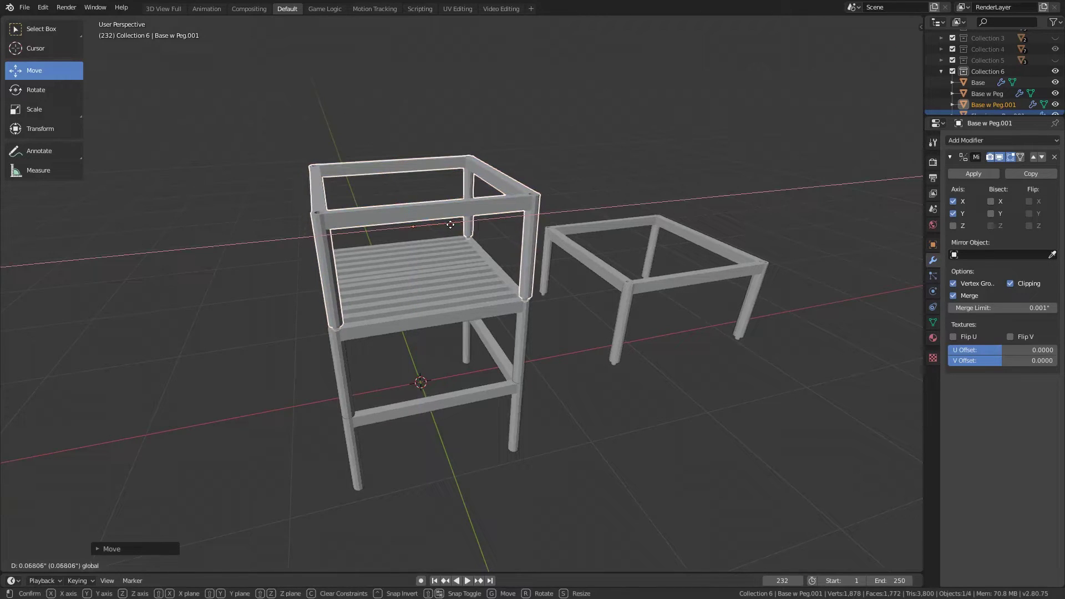
{"action": "left_click", "coordinate": [439, 230]}
In front orthographic view, nudge the copy along X to align it.
{"action": "key", "text": "KP_1"}
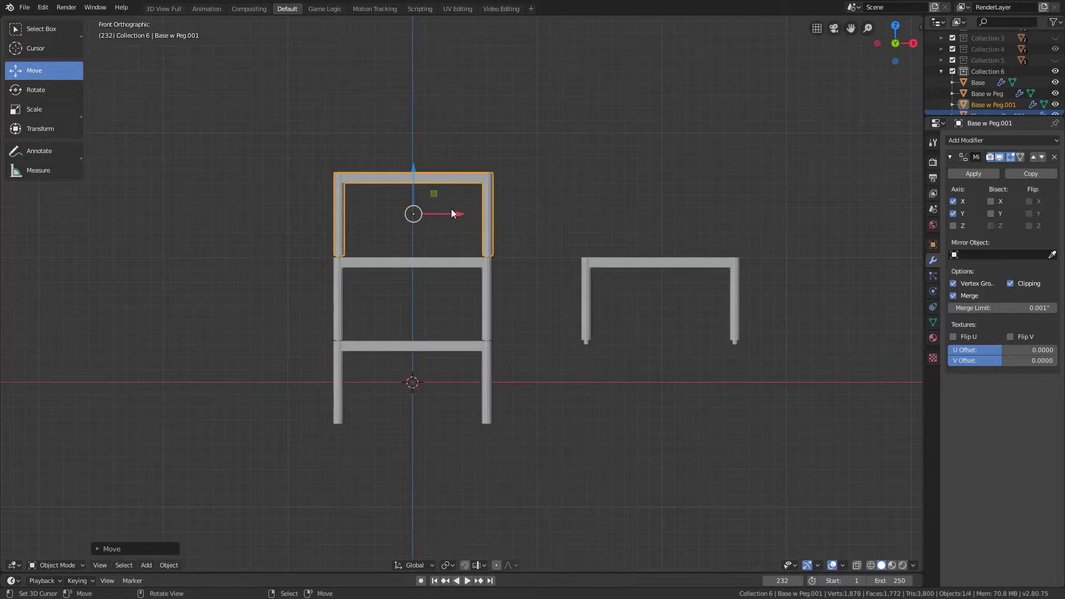
{"action": "key", "text": "g"}
{"action": "key", "text": "x"}
{"action": "left_click", "coordinate": [446, 210]}
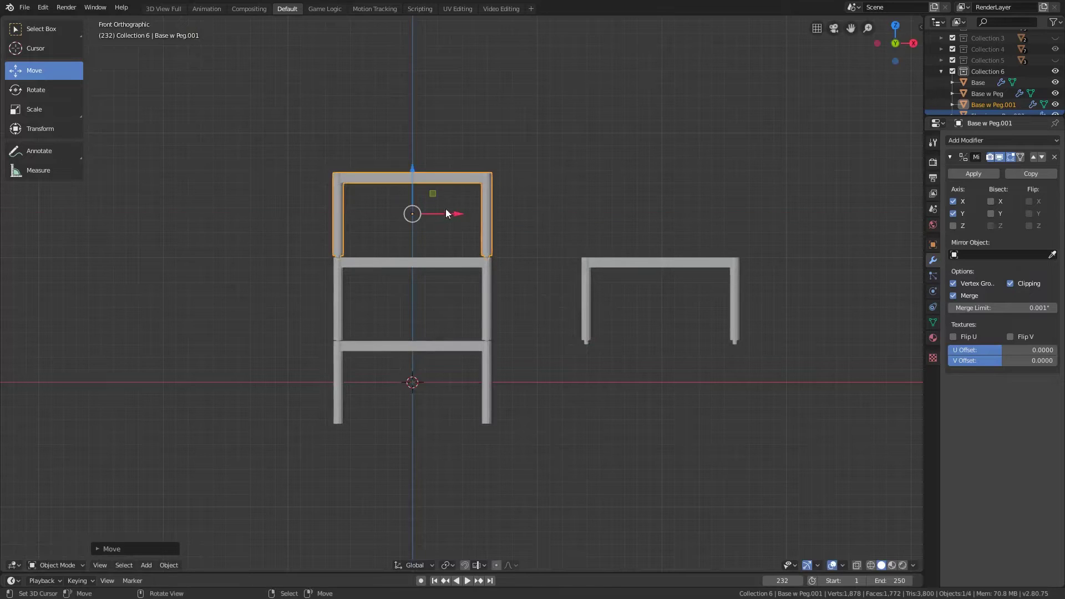
Lower the stacked copy down onto the floor piece.
{"action": "left_click_drag", "start_coordinate": [414, 174], "coordinate": [412, 169]}
{"action": "scroll", "coordinate": [508, 215], "scroll_direction": "up", "scroll_amount": 1}
{"action": "middle_click_drag", "start_coordinate": [508, 215], "coordinate": [571, 209], "text": "shift"}
{"action": "scroll", "coordinate": [1027, 88], "scroll_direction": "down", "scroll_amount": 1}
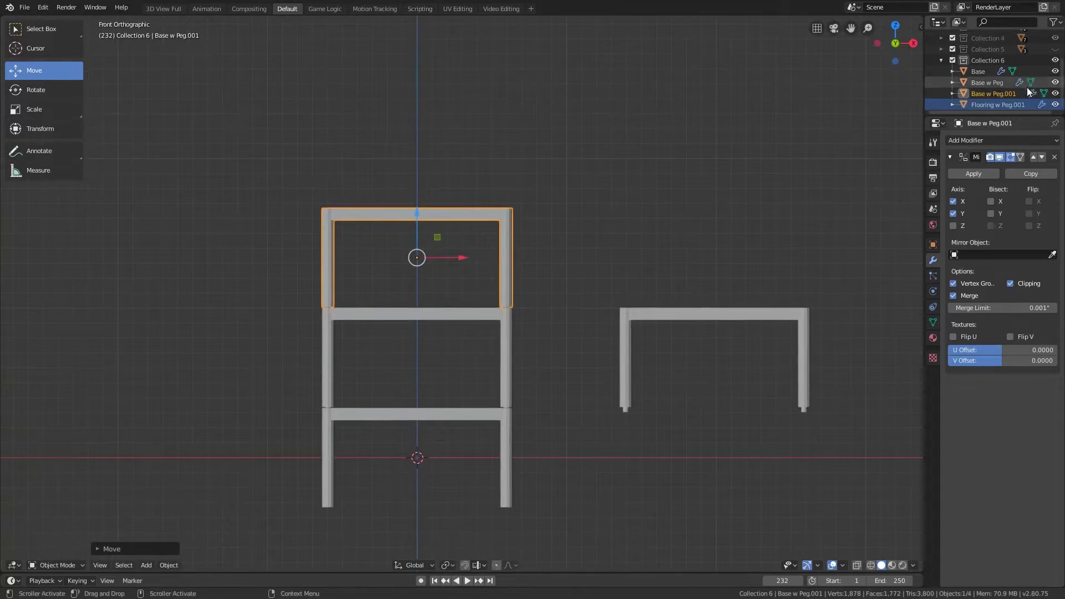
Hide the original Base w Peg and rename Base w Peg.001 to 'Roof w Peg'.
{"action": "left_click", "coordinate": [1056, 82]}
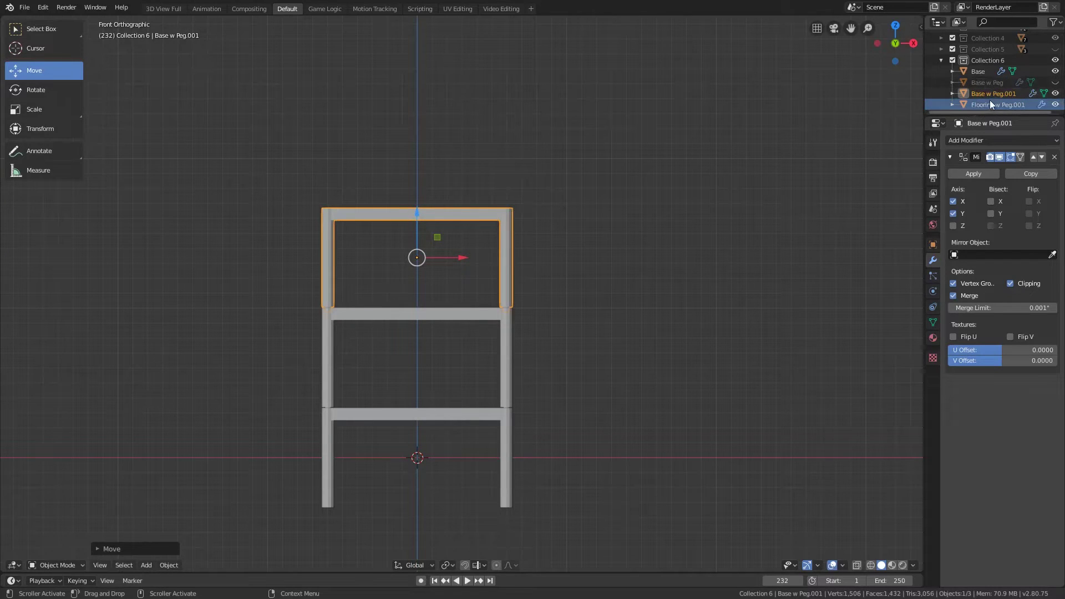
{"action": "left_click", "coordinate": [988, 95]}
{"action": "double_click", "coordinate": [993, 93]}
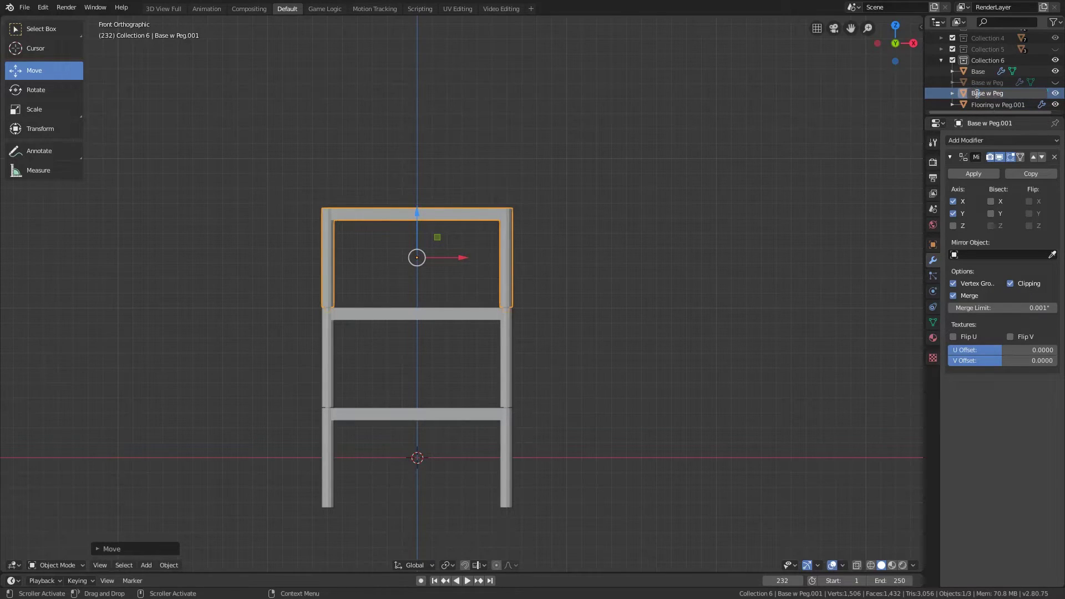
{"action": "type", "text": "Roof"}
{"action": "key", "text": "Return"}
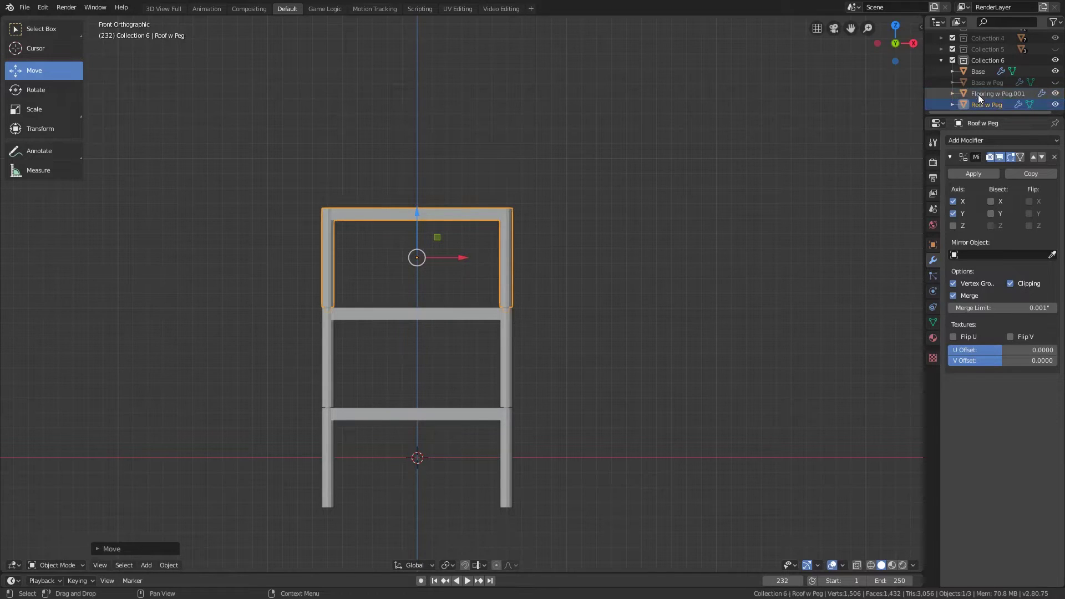
In Edit Mode, add two slid loop cuts along the Roof w Peg corner post.
{"action": "key", "text": "Tab"}
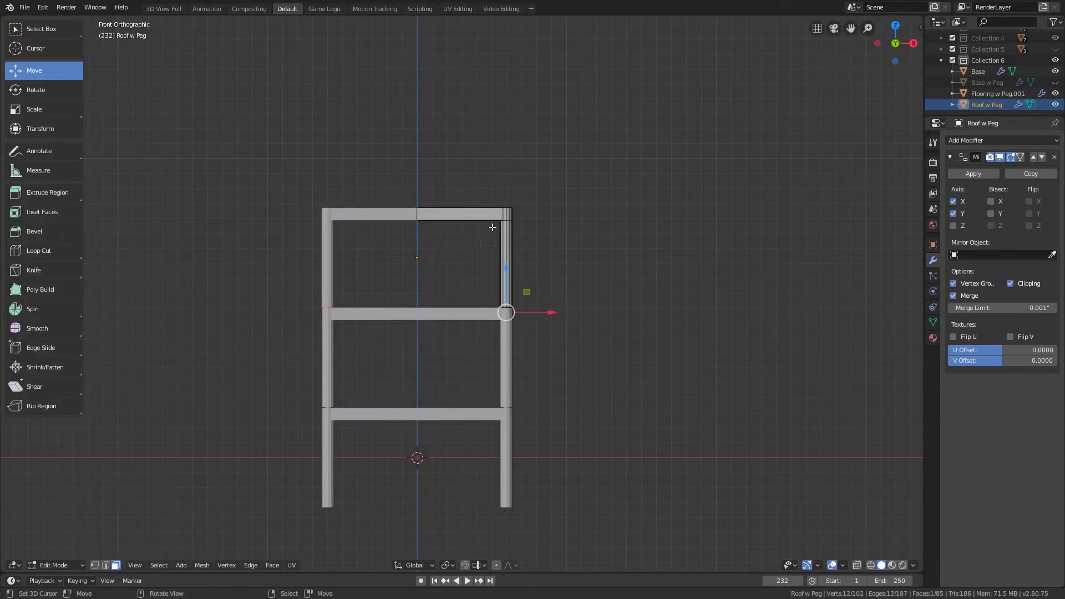
{"action": "middle_click_drag", "start_coordinate": [494, 228], "coordinate": [542, 228]}
{"action": "scroll", "coordinate": [571, 300], "scroll_direction": "up", "scroll_amount": 5}
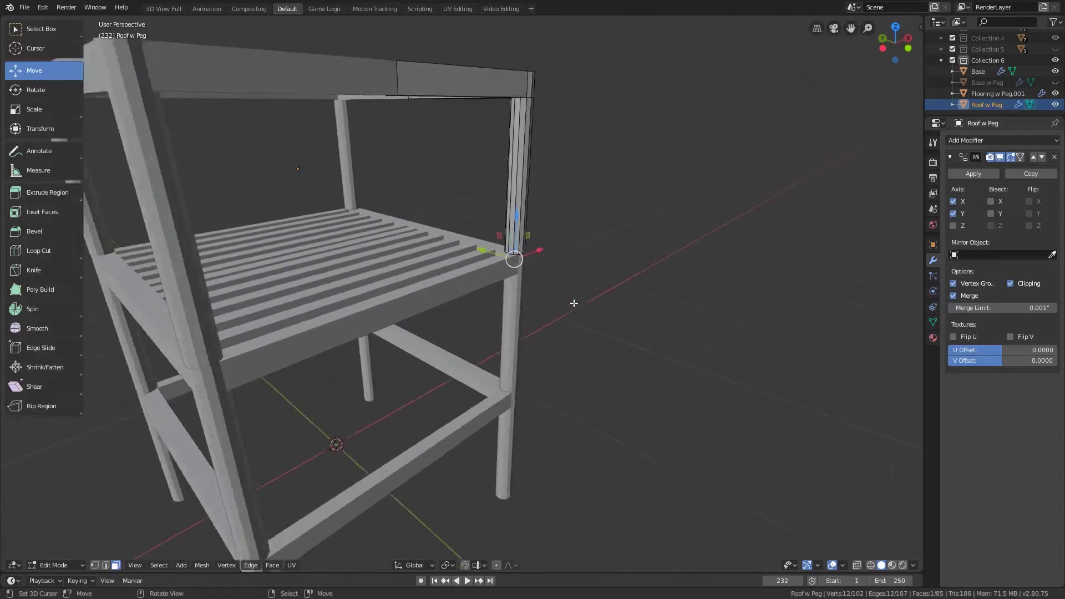
{"action": "key", "text": "ctrl+r"}
{"action": "left_click", "coordinate": [531, 184]}
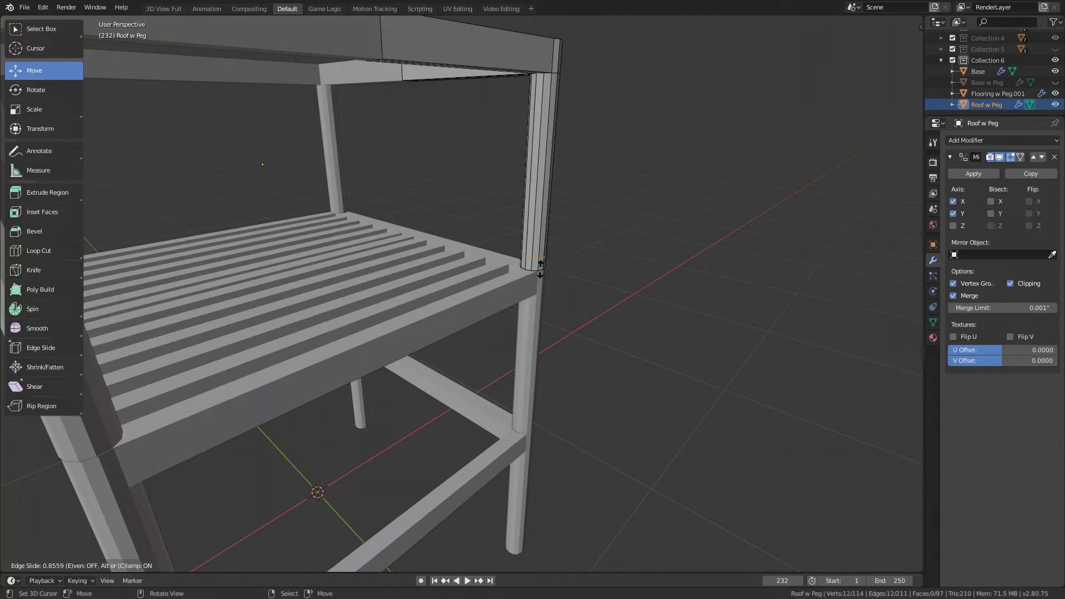
{"action": "left_click", "coordinate": [539, 267]}
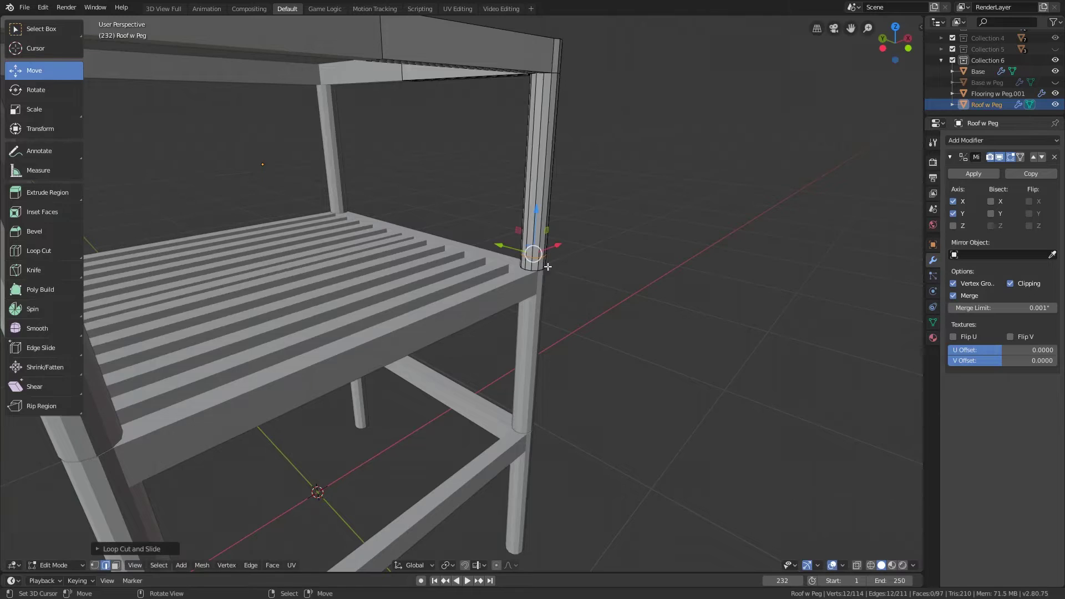
{"action": "key", "text": "KP_3"}
{"action": "scroll", "coordinate": [558, 272], "scroll_direction": "up", "scroll_amount": 6}
{"action": "scroll", "coordinate": [430, 269], "scroll_direction": "up", "scroll_amount": 5, "text": "shift"}
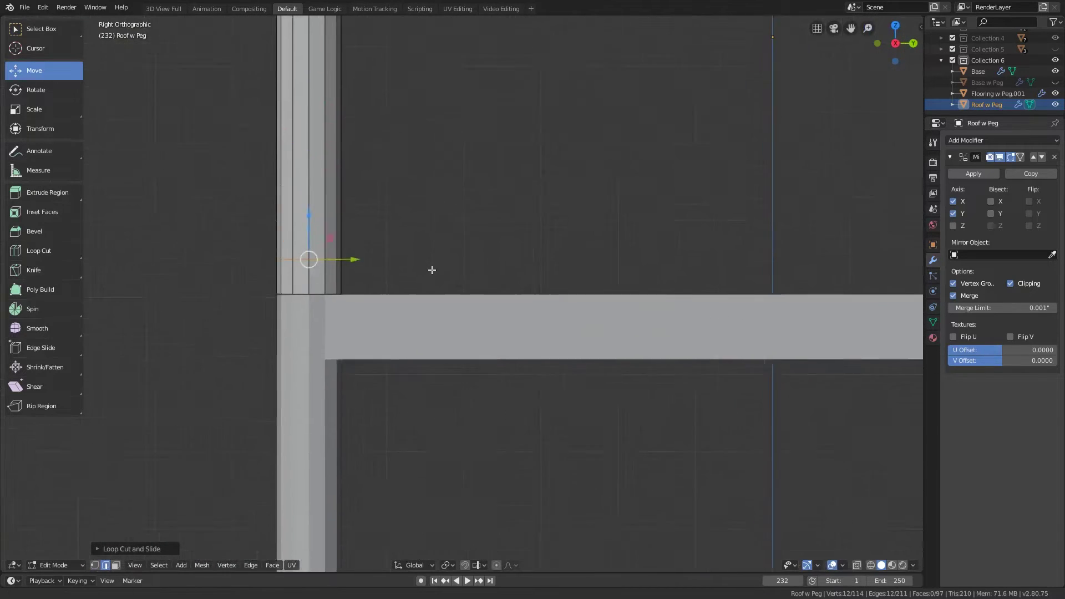
{"action": "scroll", "coordinate": [475, 373], "scroll_direction": "down", "scroll_amount": 2}
{"action": "key", "text": "ctrl+r"}
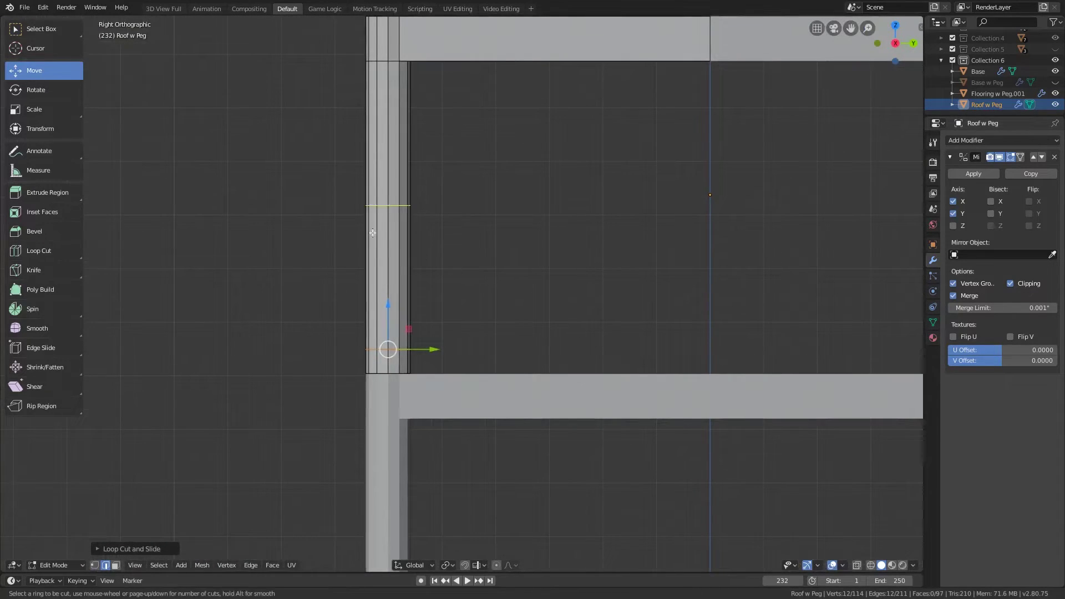
{"action": "left_click", "coordinate": [372, 221]}
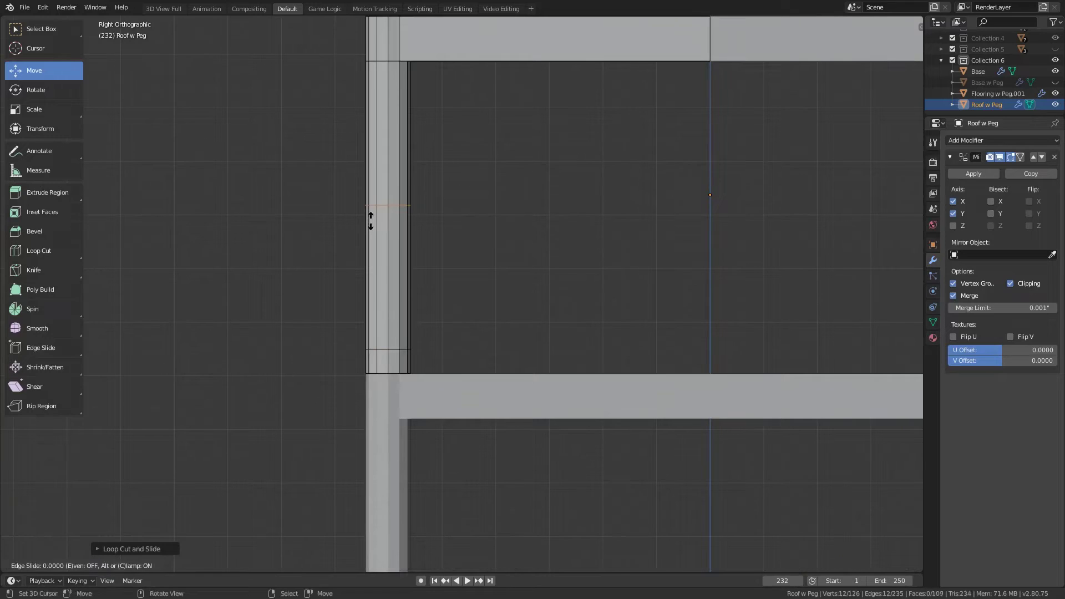
{"action": "left_click", "coordinate": [370, 283]}
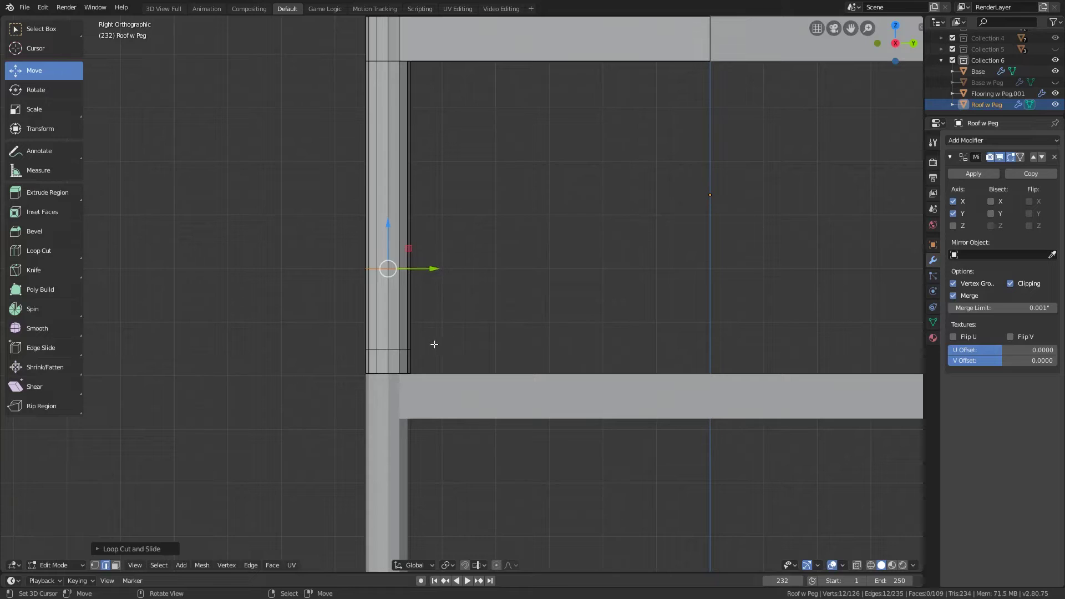
Add a centred pair of edge loops and scale them together along Z into a narrow band.
{"action": "key", "text": "ctrl+r"}
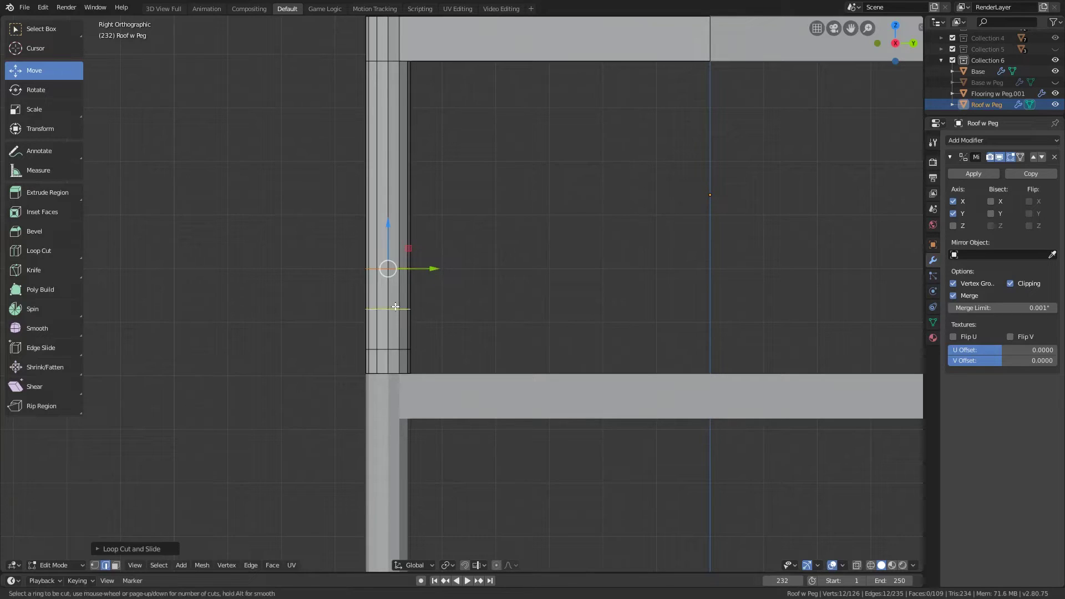
{"action": "scroll", "coordinate": [395, 306], "scroll_direction": "up", "scroll_amount": 1}
{"action": "left_click", "coordinate": [395, 306]}
{"action": "right_click", "coordinate": [395, 306]}
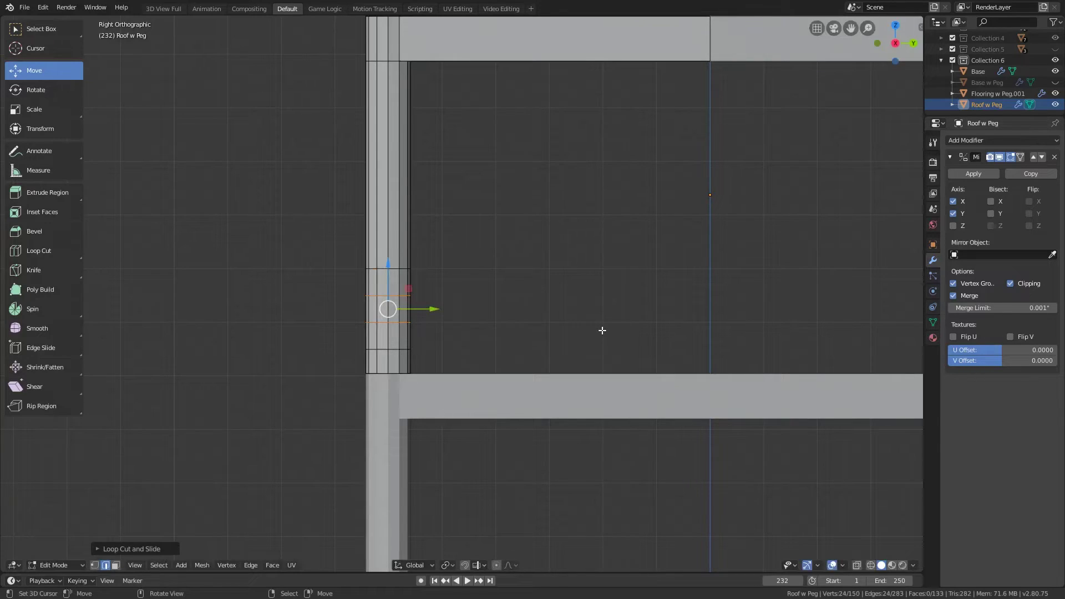
{"action": "key", "text": "s"}
{"action": "key", "text": "z"}
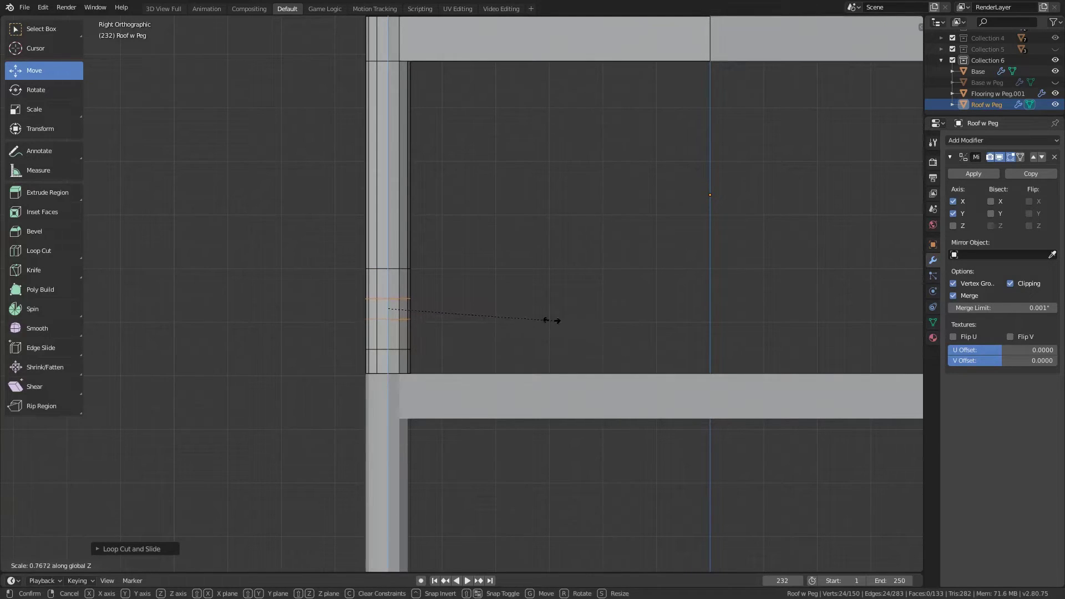
{"action": "left_click", "coordinate": [470, 314]}
{"action": "middle_click_drag", "start_coordinate": [470, 314], "coordinate": [424, 337]}
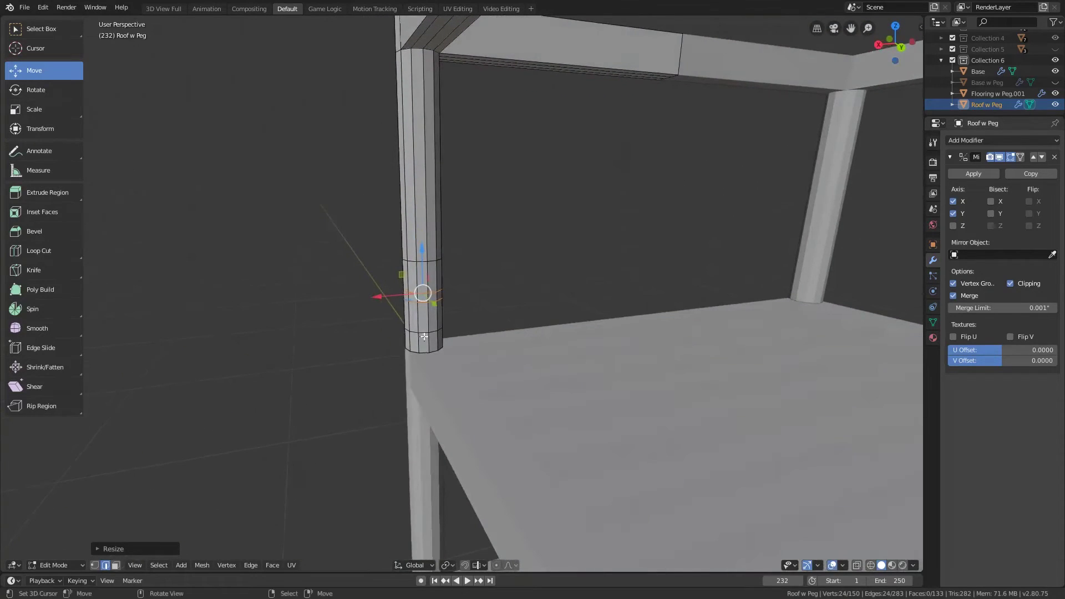
Select the post's four band faces and extrude them out into a side rail.
{"action": "left_click", "coordinate": [116, 565]}
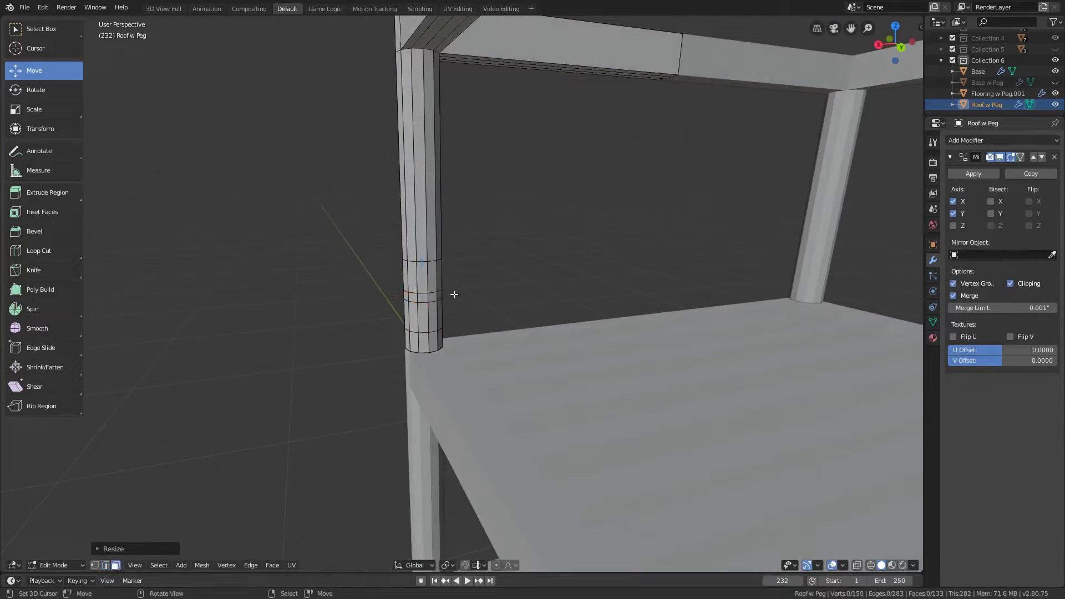
{"action": "left_click", "coordinate": [417, 278]}
{"action": "left_click", "coordinate": [432, 277], "text": "shift"}
{"action": "left_click", "coordinate": [431, 315], "text": "shift"}
{"action": "left_click", "coordinate": [422, 316], "text": "shift"}
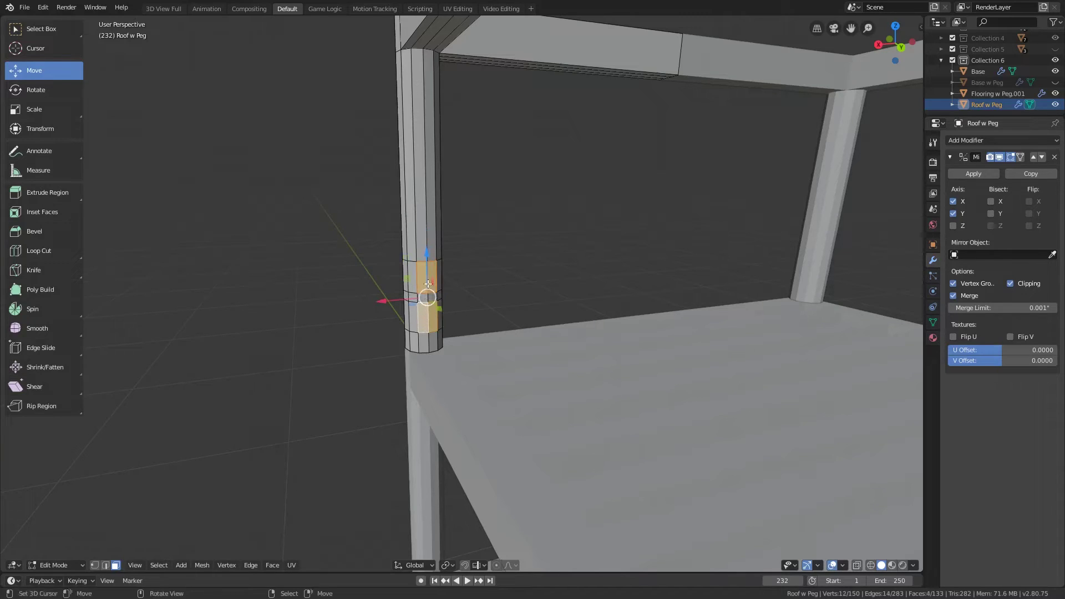
{"action": "scroll", "coordinate": [438, 393], "scroll_direction": "down", "scroll_amount": 6}
{"action": "key", "text": "e"}
{"action": "right_click", "coordinate": [441, 306]}
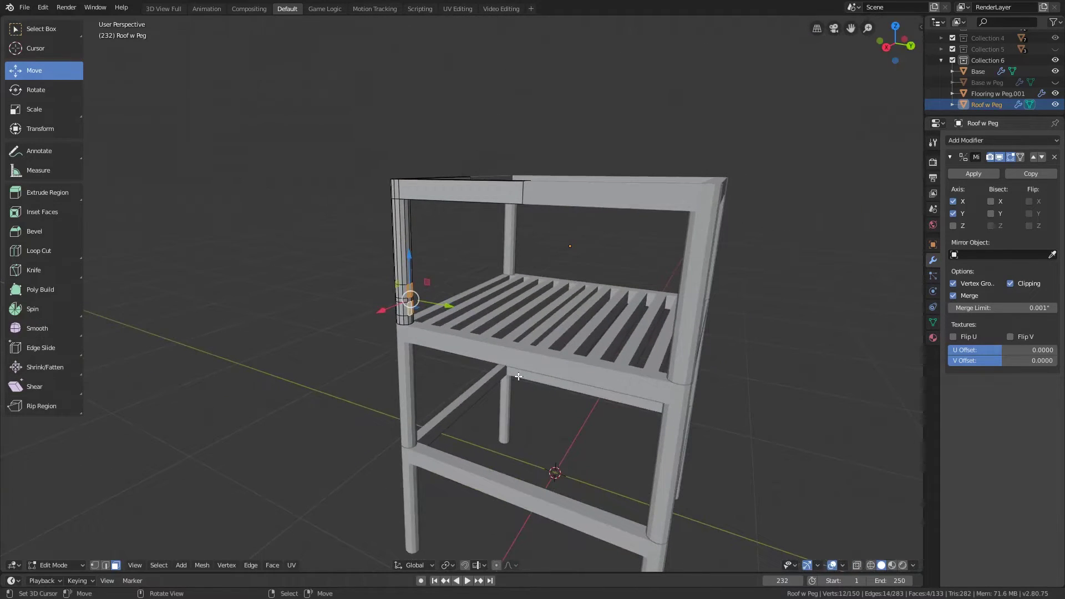
{"action": "left_click_drag", "start_coordinate": [441, 306], "coordinate": [548, 325]}
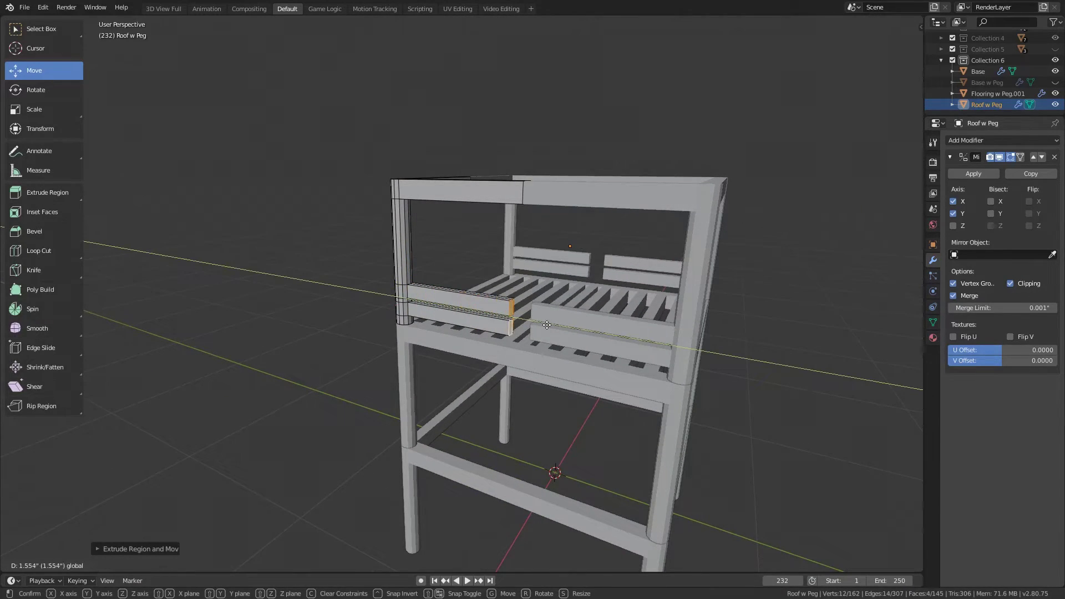
{"action": "left_click", "coordinate": [547, 325]}
{"action": "scroll", "coordinate": [549, 324], "scroll_direction": "up", "scroll_amount": 6}
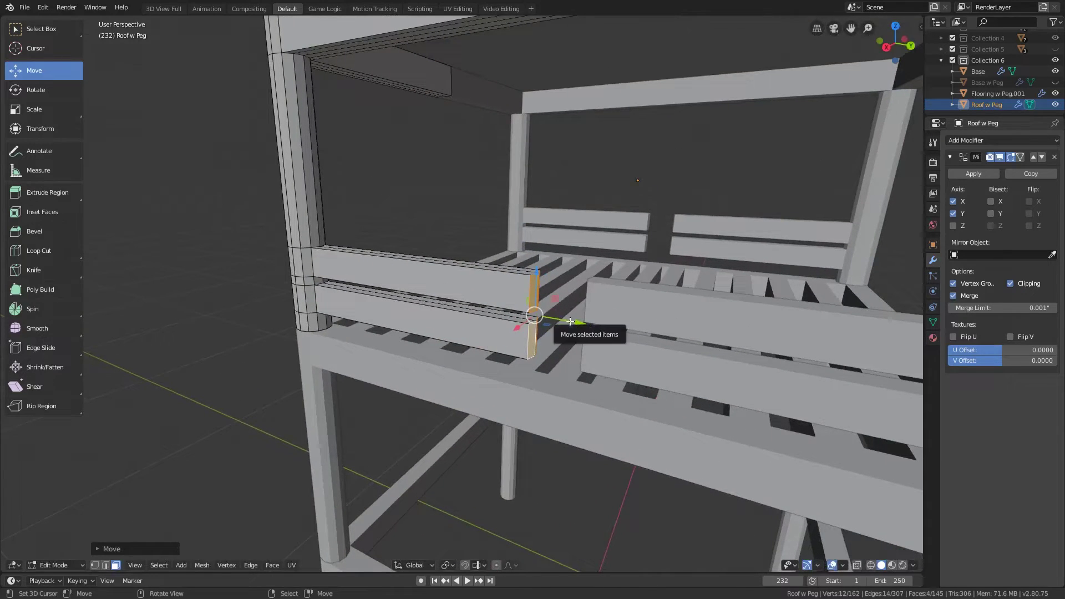
Extend the rail across the whole side and delete its end faces.
{"action": "key", "text": "x"}
{"action": "left_click", "coordinate": [570, 321]}
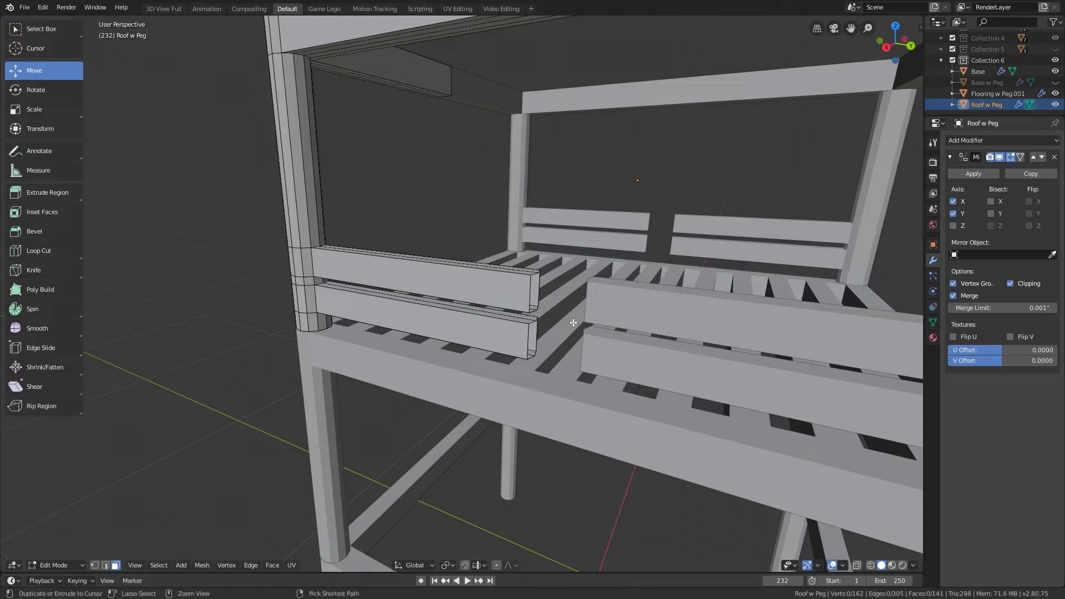
{"action": "key", "text": "ctrl+z"}
{"action": "key", "text": "e"}
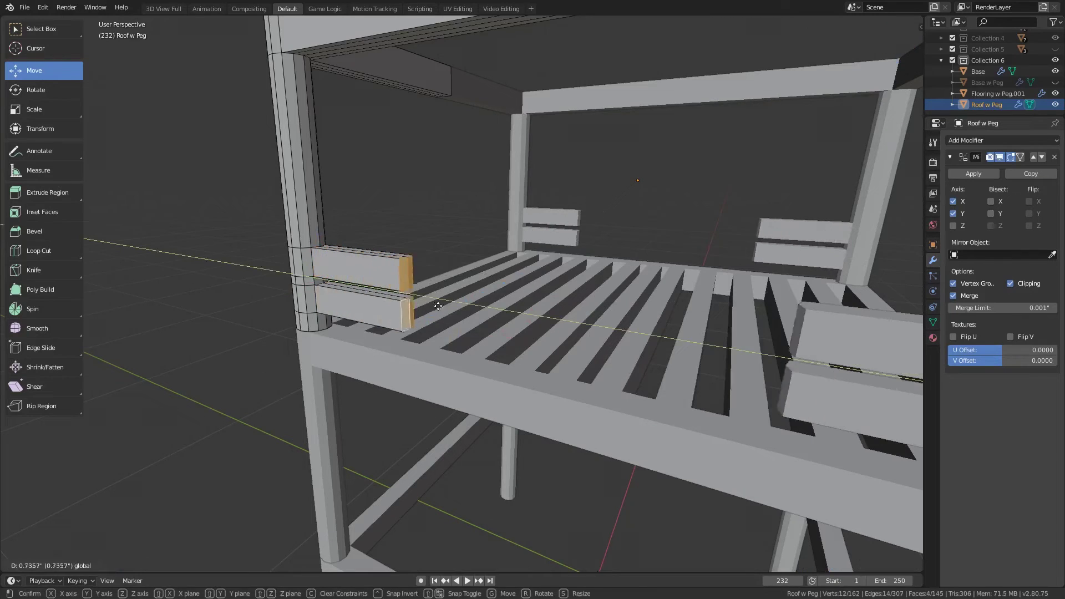
{"action": "left_click", "coordinate": [601, 321]}
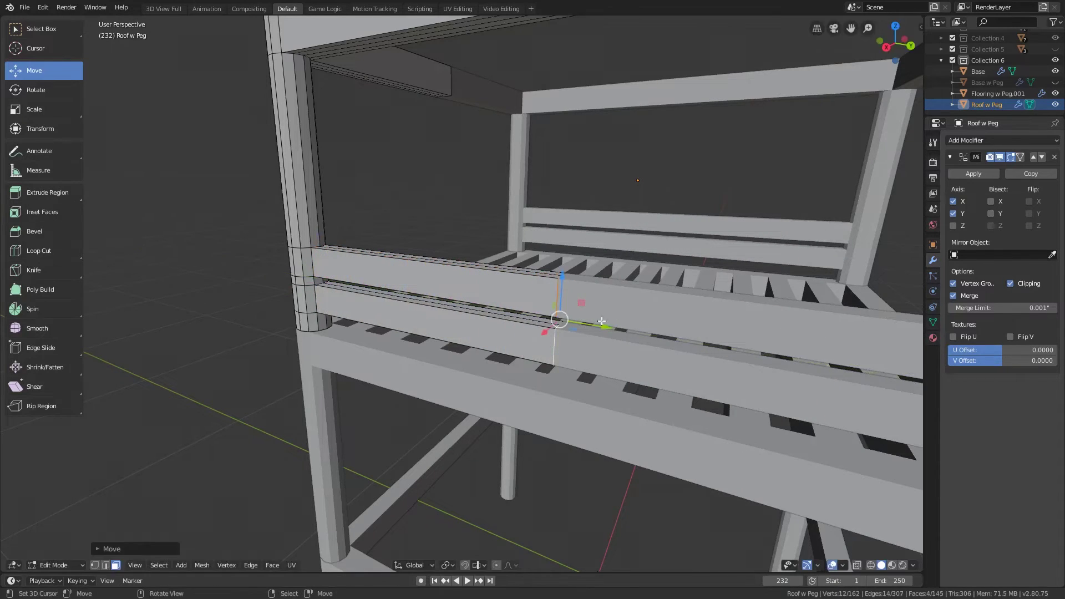
{"action": "key", "text": "x"}
{"action": "left_click", "coordinate": [571, 322]}
Extrude a second rail from the opposite post's band faces and delete its end faces.
{"action": "middle_click_drag", "start_coordinate": [572, 321], "coordinate": [637, 285]}
{"action": "left_click", "coordinate": [634, 282]}
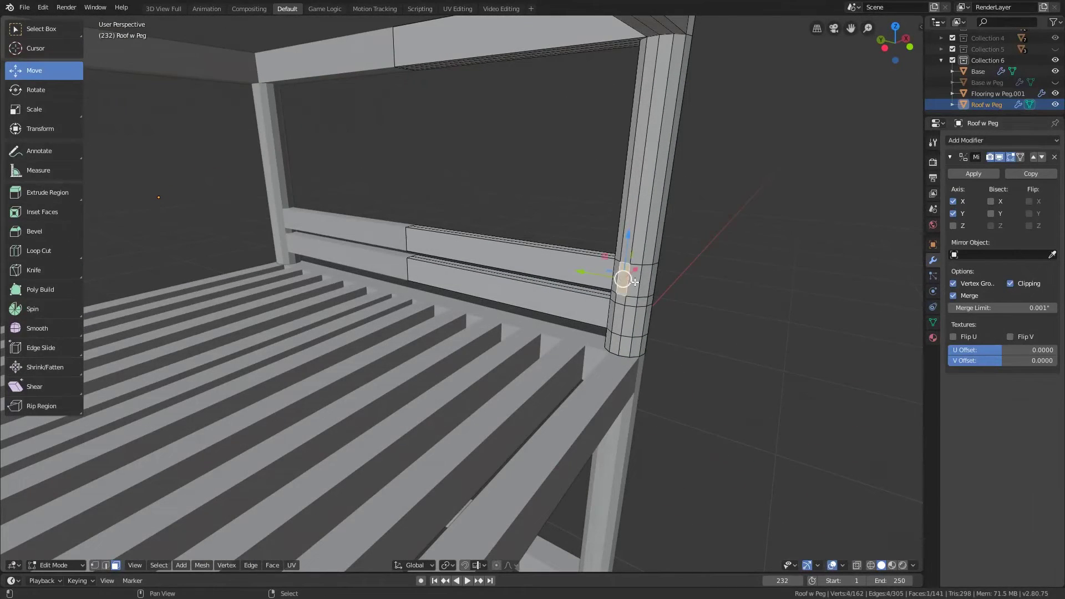
{"action": "left_click", "coordinate": [636, 277], "text": "shift"}
{"action": "left_click", "coordinate": [634, 325], "text": "shift"}
{"action": "left_click", "coordinate": [620, 317], "text": "shift"}
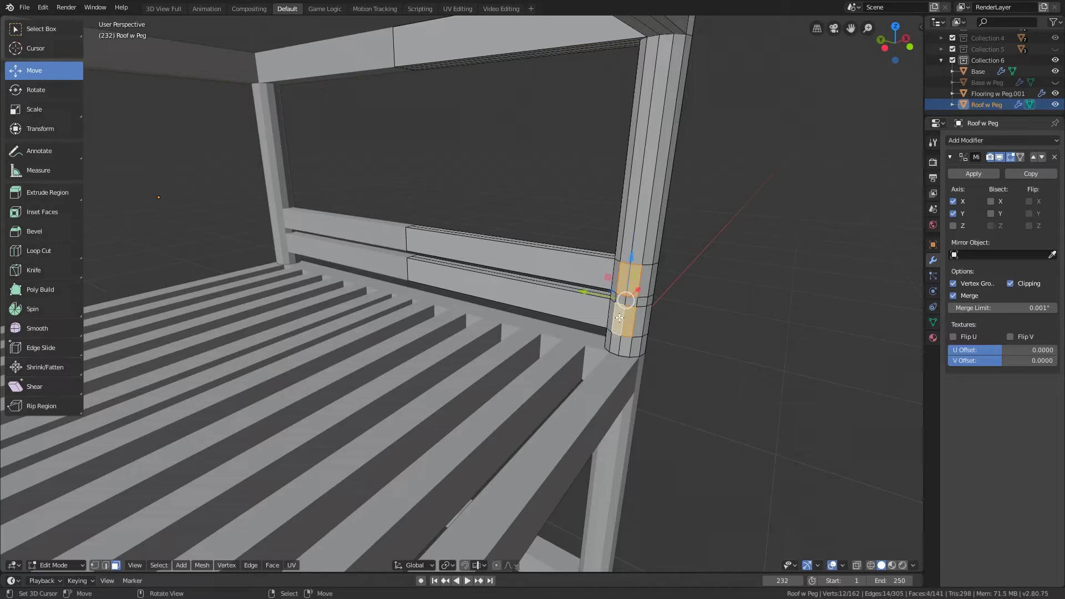
{"action": "middle_click_drag", "start_coordinate": [634, 325], "coordinate": [739, 287]}
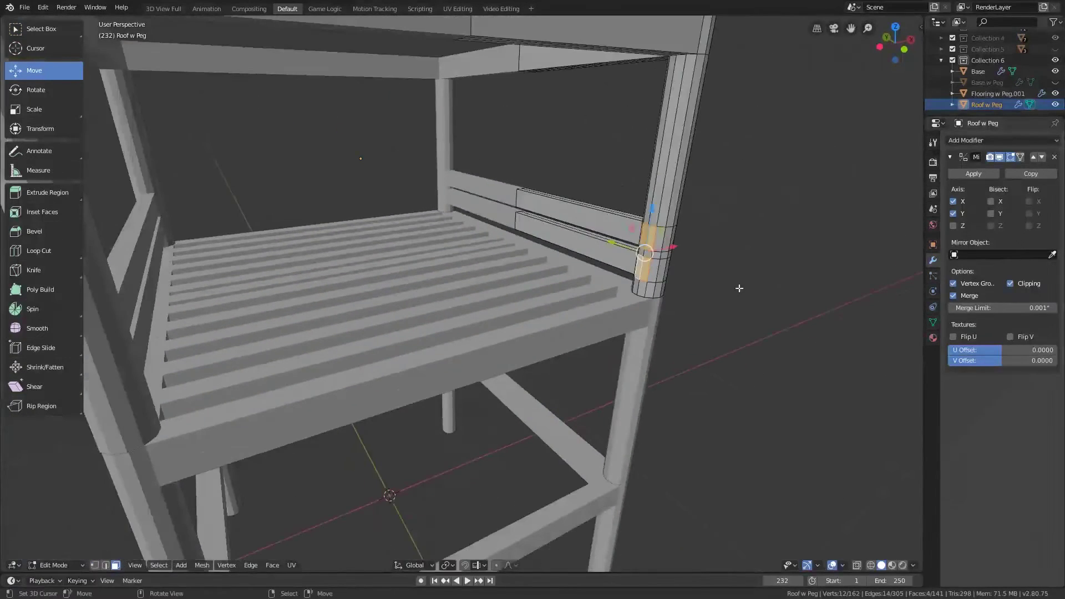
{"action": "key", "text": "e"}
{"action": "right_click", "coordinate": [698, 268]}
{"action": "left_click_drag", "start_coordinate": [677, 248], "coordinate": [487, 299]}
{"action": "key", "text": "x"}
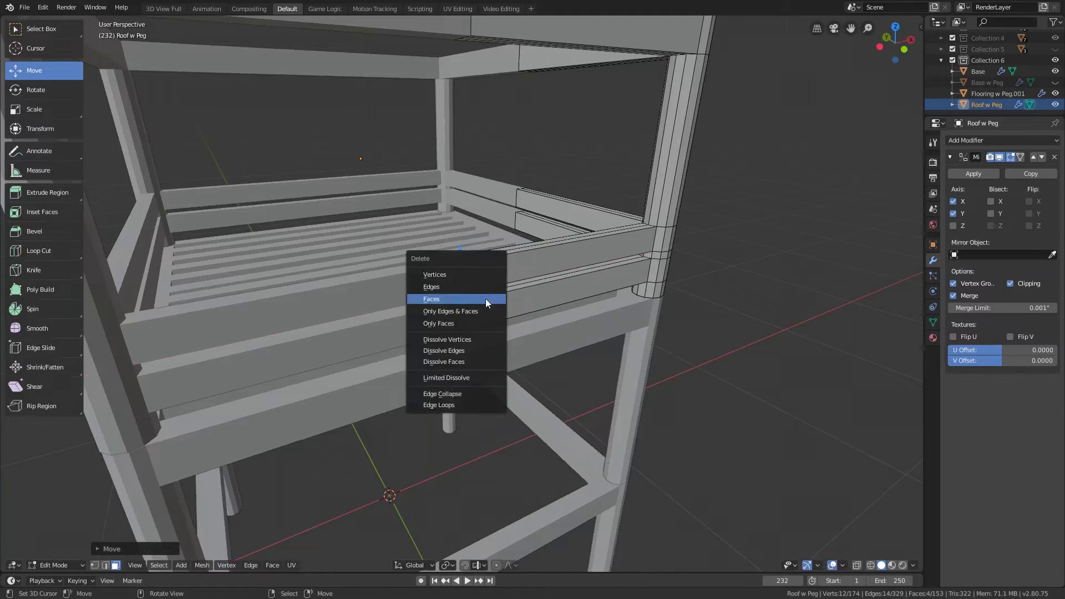
{"action": "left_click", "coordinate": [485, 299]}
Inspect the fenced tower frame and save Campsite.blend.
{"action": "middle_click_drag", "start_coordinate": [485, 298], "coordinate": [599, 314]}
{"action": "scroll", "coordinate": [599, 314], "scroll_direction": "down", "scroll_amount": 8}
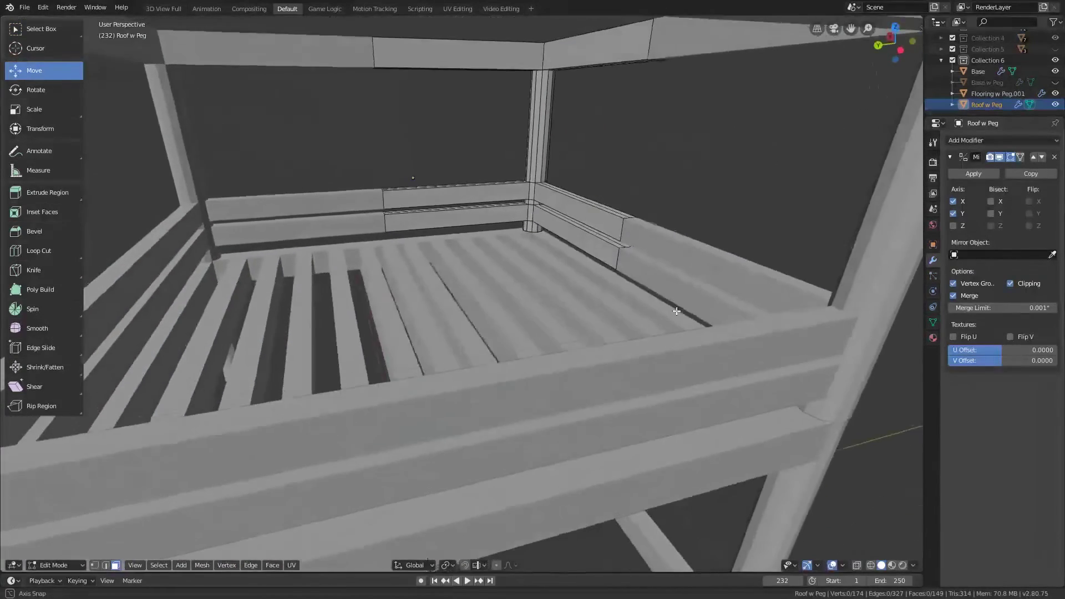
{"action": "middle_click_drag", "start_coordinate": [687, 304], "coordinate": [416, 121]}
{"action": "key", "text": "ctrl+s"}
From top view, flatten three top ring vertices of the corner post onto a straight line in Y.
{"action": "key", "text": "KP_7"}
{"action": "scroll", "coordinate": [472, 335], "scroll_direction": "up", "scroll_amount": 6}
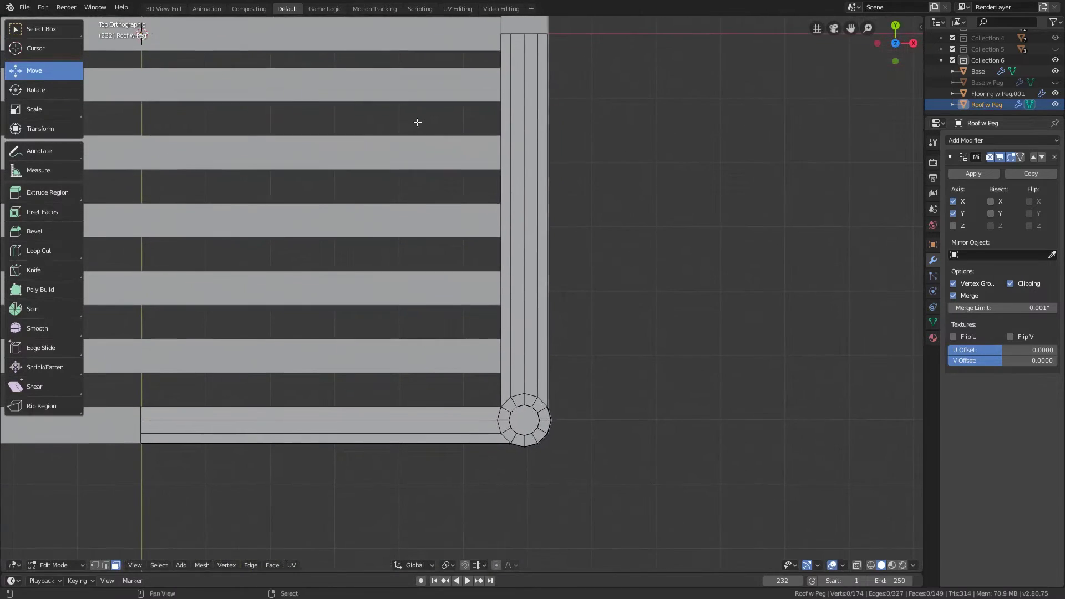
{"action": "scroll", "coordinate": [630, 419], "scroll_direction": "up", "scroll_amount": 3}
{"action": "middle_click_drag", "start_coordinate": [630, 418], "coordinate": [554, 266], "text": "shift"}
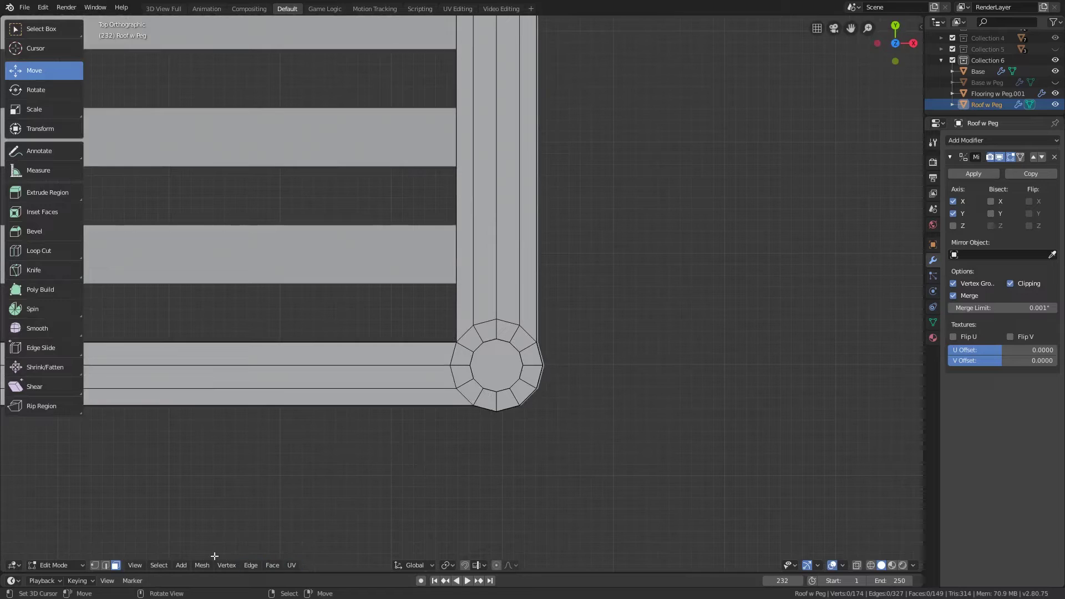
{"action": "left_click", "coordinate": [473, 326]}
{"action": "left_click", "coordinate": [497, 321], "text": "shift"}
{"action": "left_click", "coordinate": [520, 325], "text": "shift"}
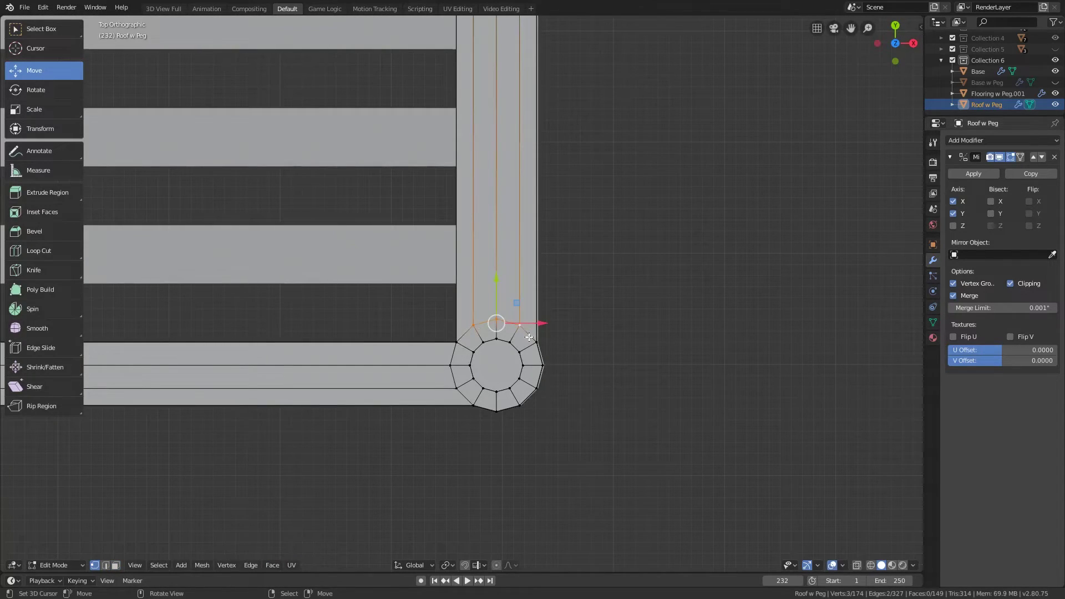
{"action": "key", "text": "s"}
{"action": "key", "text": "y"}
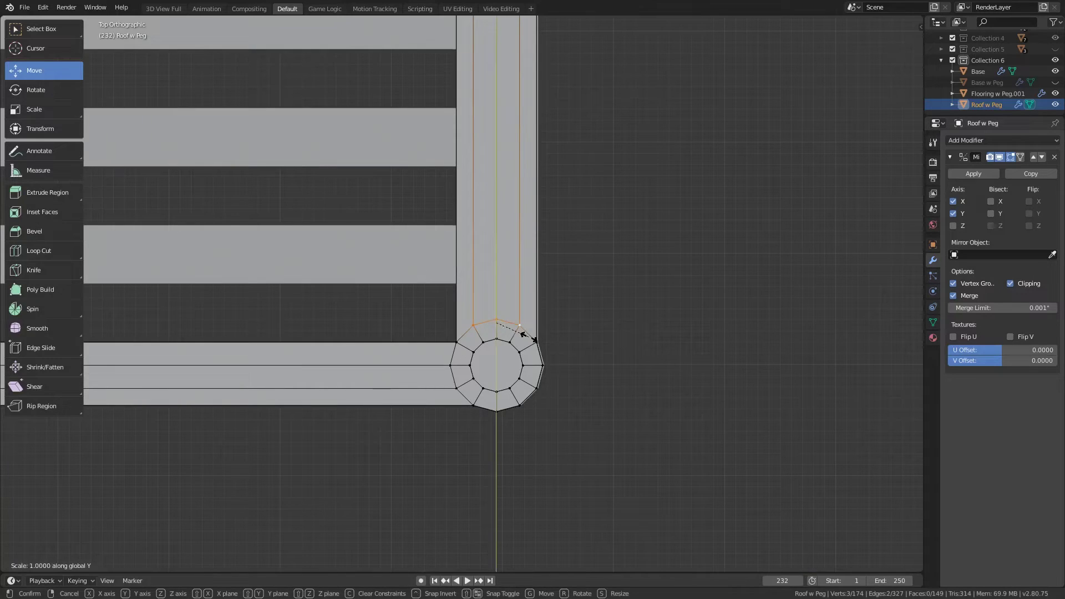
{"action": "key", "text": "0"}
{"action": "key", "text": "Return"}
Shift the flattened vertices along Y, then flatten two more ring vertices into a straight edge.
{"action": "key", "text": "g"}
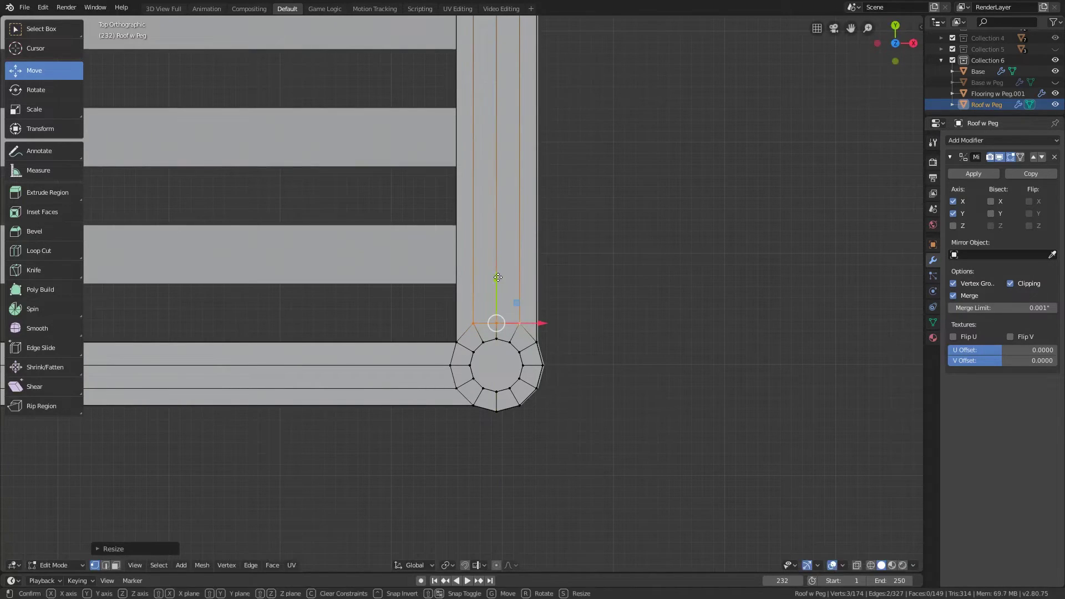
{"action": "key", "text": "y"}
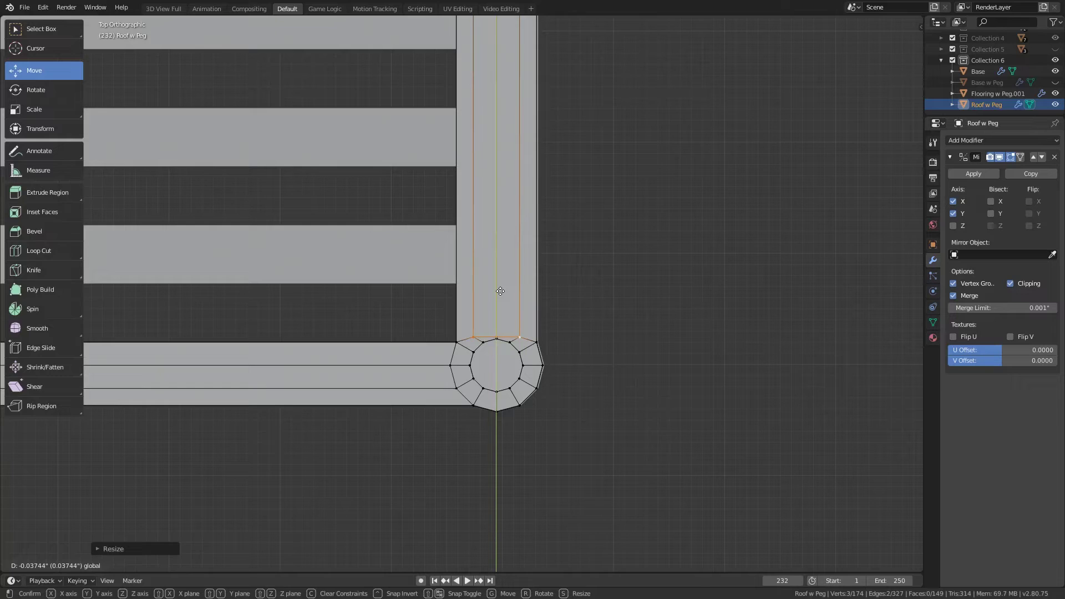
{"action": "left_click", "coordinate": [500, 291]}
{"action": "left_click", "coordinate": [458, 339], "text": "shift"}
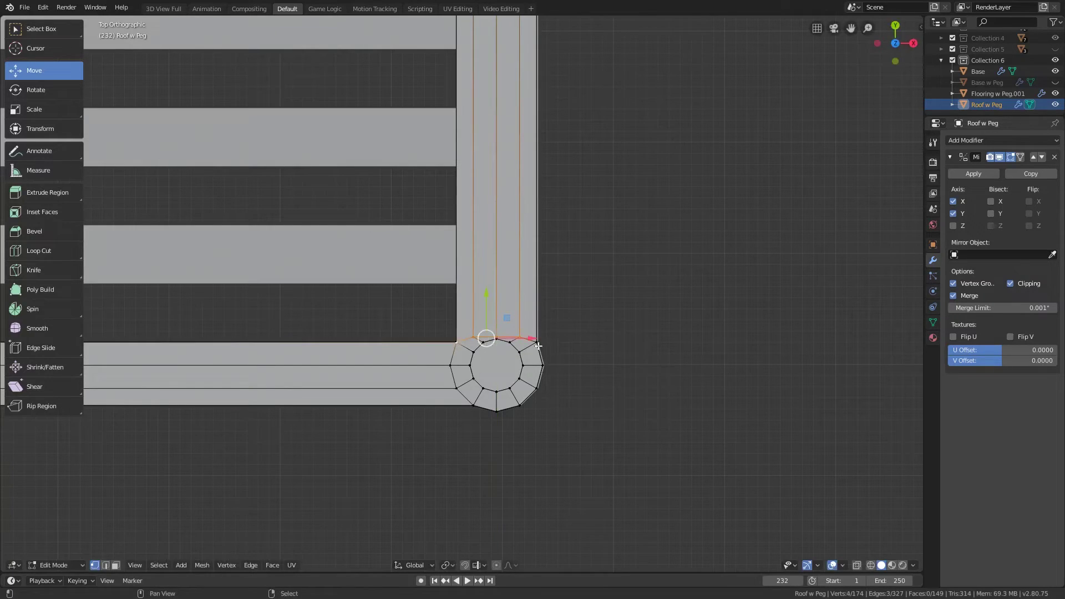
{"action": "left_click", "coordinate": [537, 340], "text": "shift"}
{"action": "key", "text": "s"}
{"action": "key", "text": "y"}
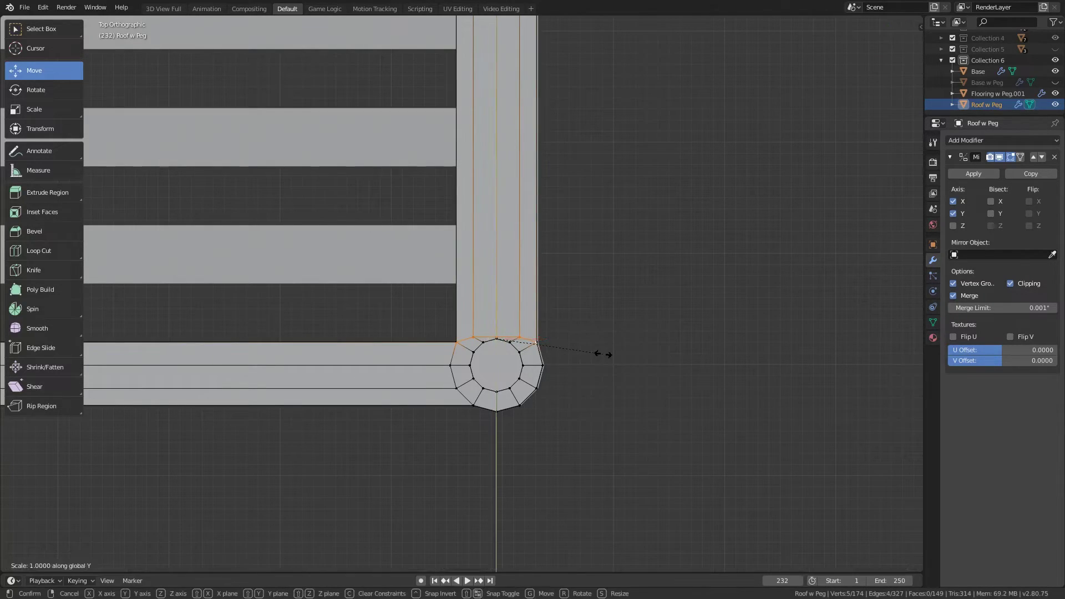
{"action": "key", "text": "0"}
{"action": "key", "text": "Return"}
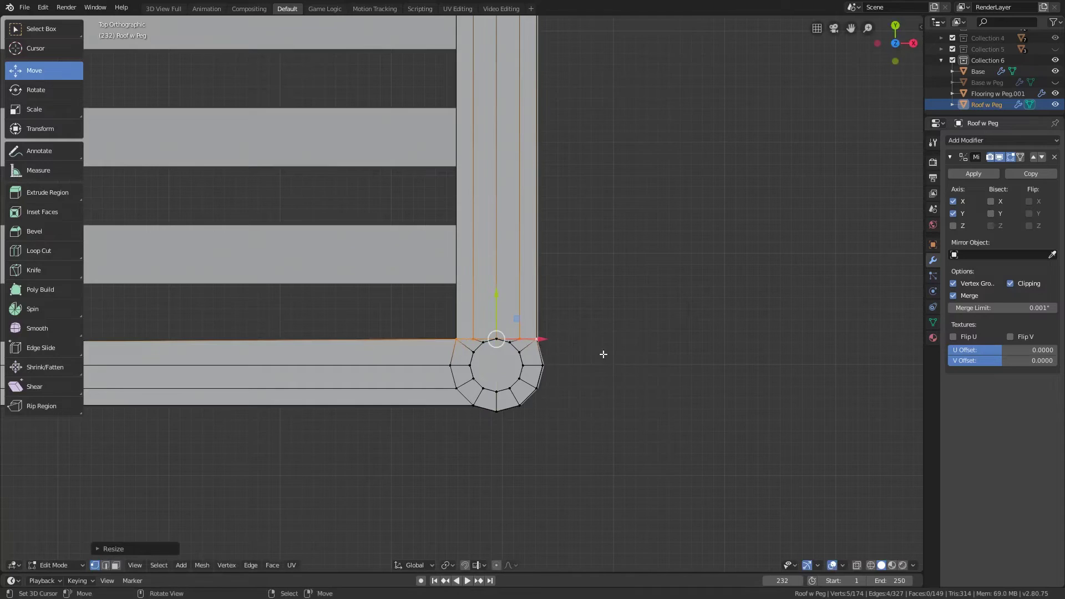
Select the connected round peg ring at the roof corner and delete its vertices.
{"action": "left_click", "coordinate": [497, 339]}
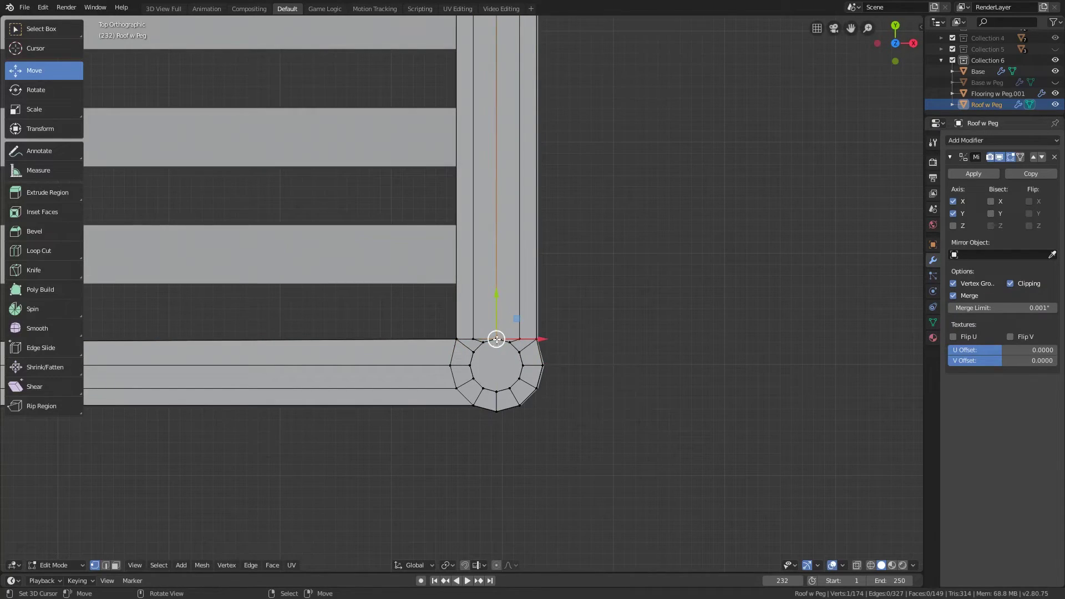
{"action": "key", "text": "l"}
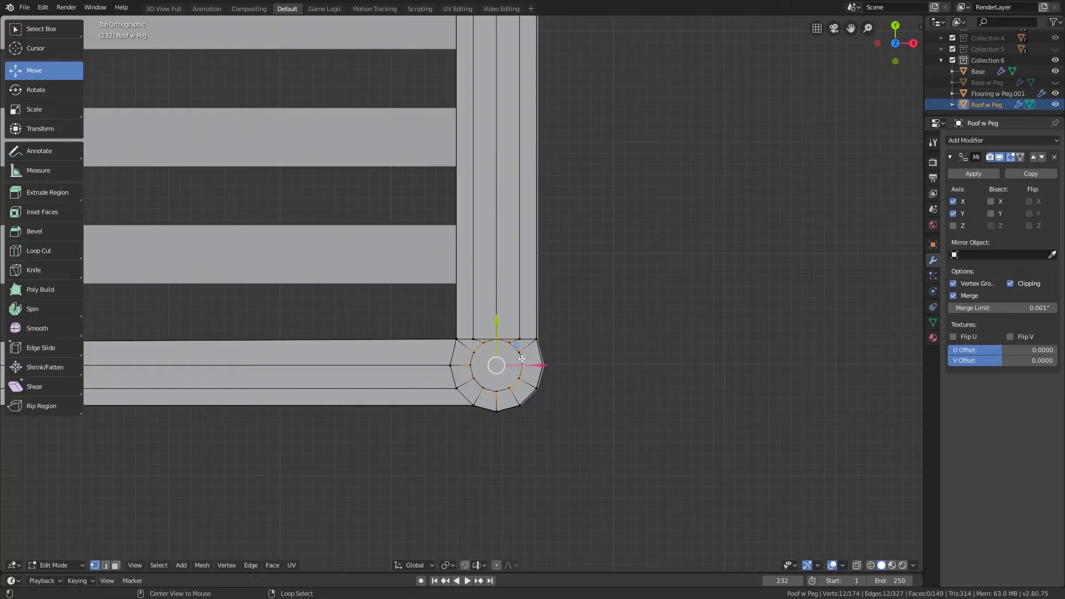
{"action": "middle_click_drag", "start_coordinate": [527, 357], "coordinate": [542, 356]}
{"action": "key", "text": "x"}
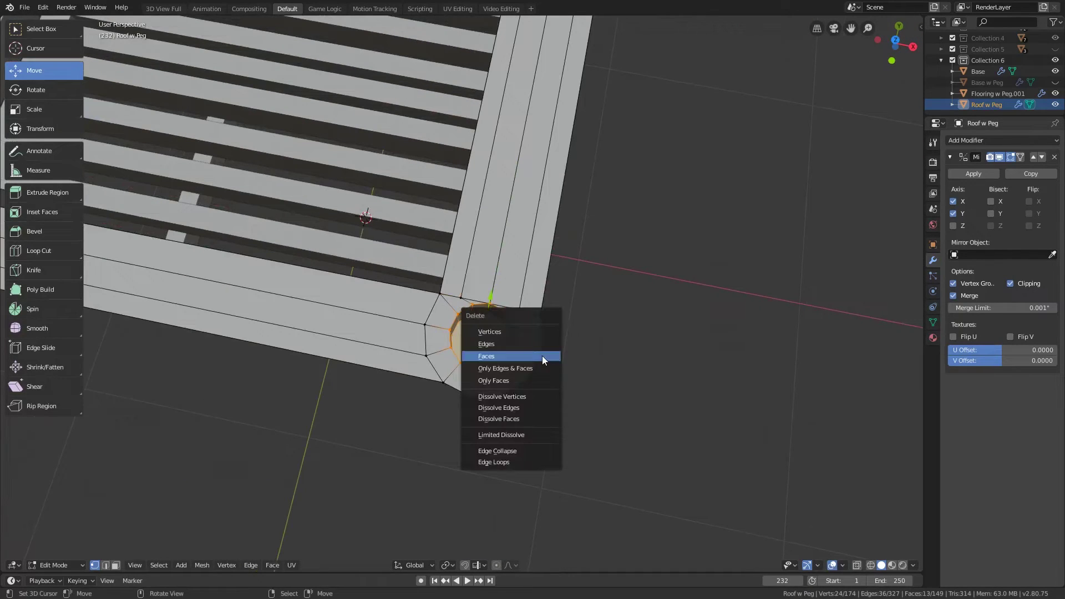
{"action": "left_click", "coordinate": [526, 330]}
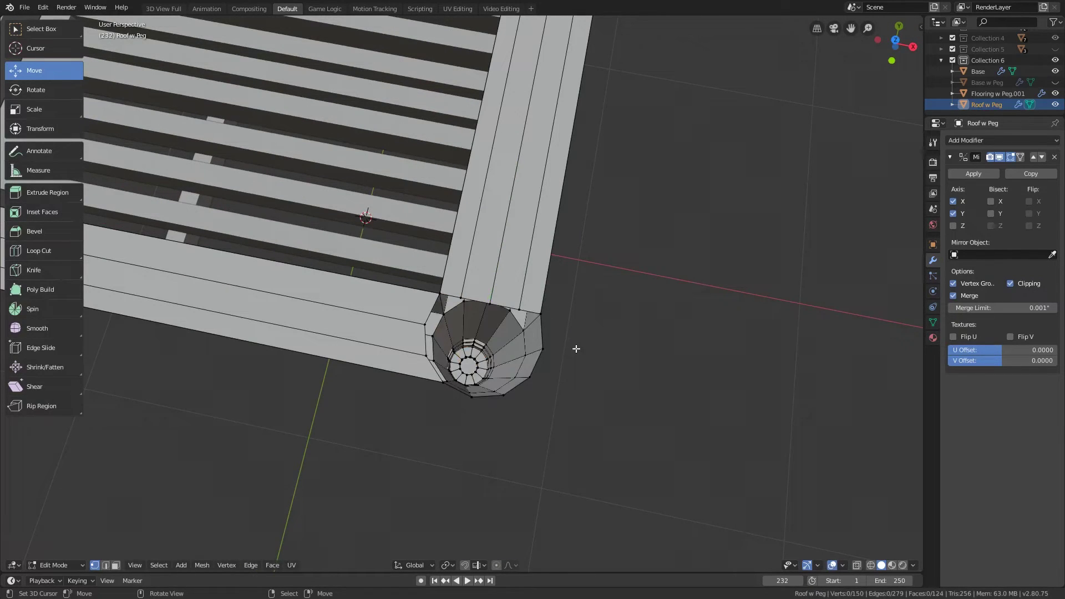
Fill the hole's edge loop with one flat cap face and inspect the corner.
{"action": "left_click", "coordinate": [546, 335], "text": "alt"}
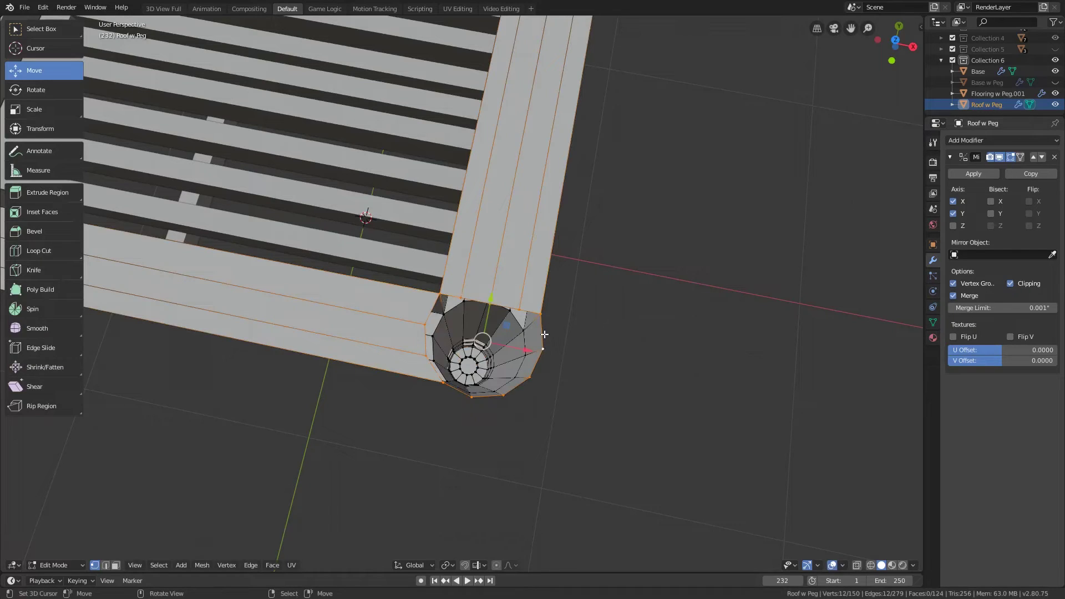
{"action": "key", "text": "f"}
{"action": "middle_click_drag", "start_coordinate": [545, 335], "coordinate": [529, 334]}
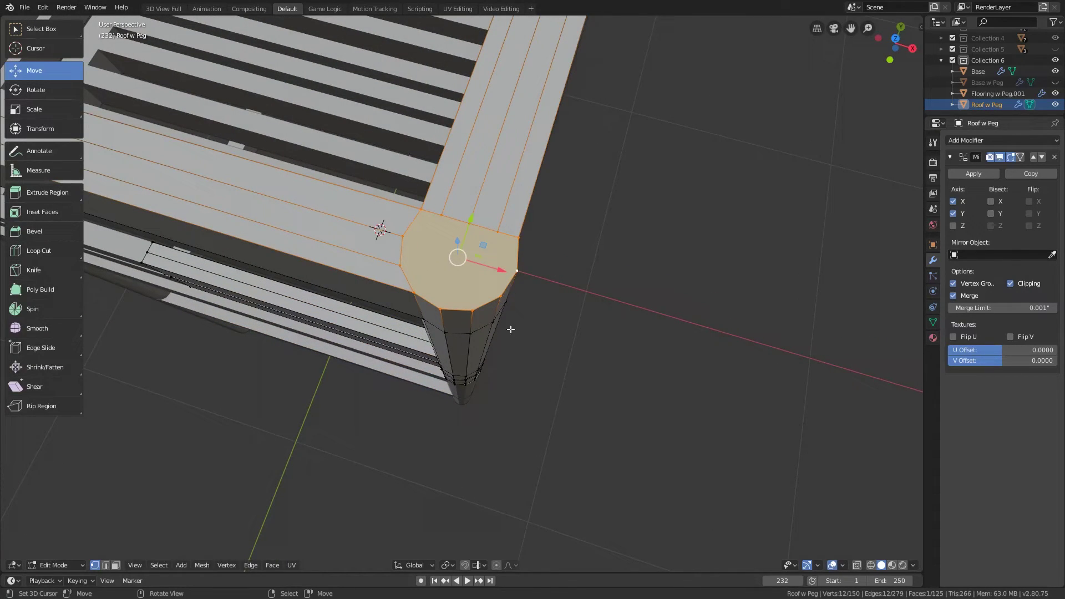
{"action": "scroll", "coordinate": [479, 276], "scroll_direction": "down", "scroll_amount": 5}
{"action": "scroll", "coordinate": [477, 253], "scroll_direction": "up", "scroll_amount": 2}
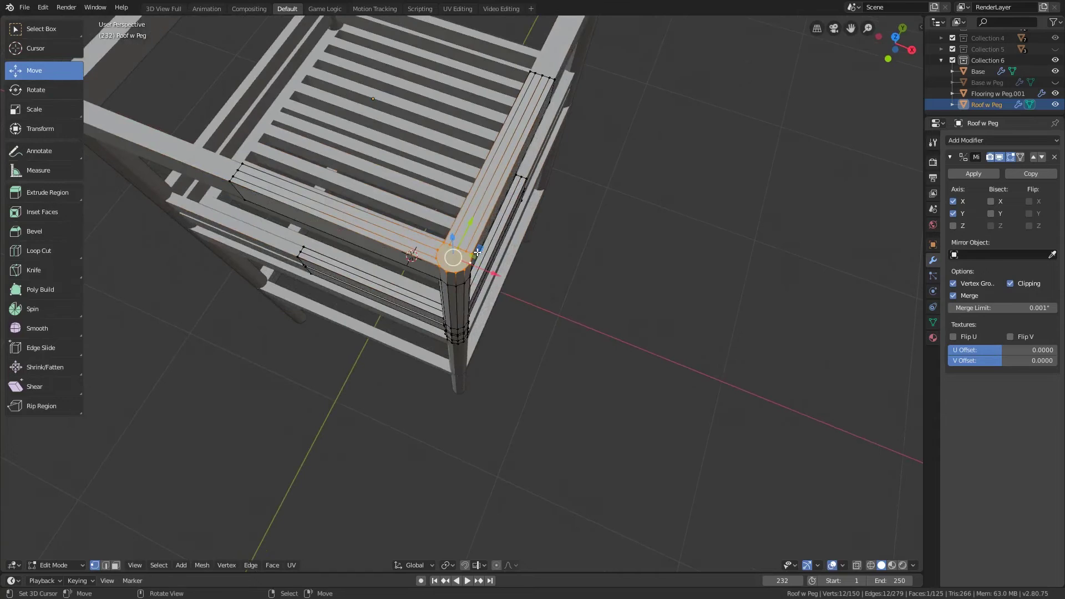
In face mode, extrude the selected top beam faces of the roof piece.
{"action": "left_click", "coordinate": [115, 565]}
{"action": "middle_click_drag", "start_coordinate": [389, 344], "coordinate": [470, 329]}
{"action": "left_click", "coordinate": [439, 138]}
{"action": "left_click", "coordinate": [456, 145], "text": "shift"}
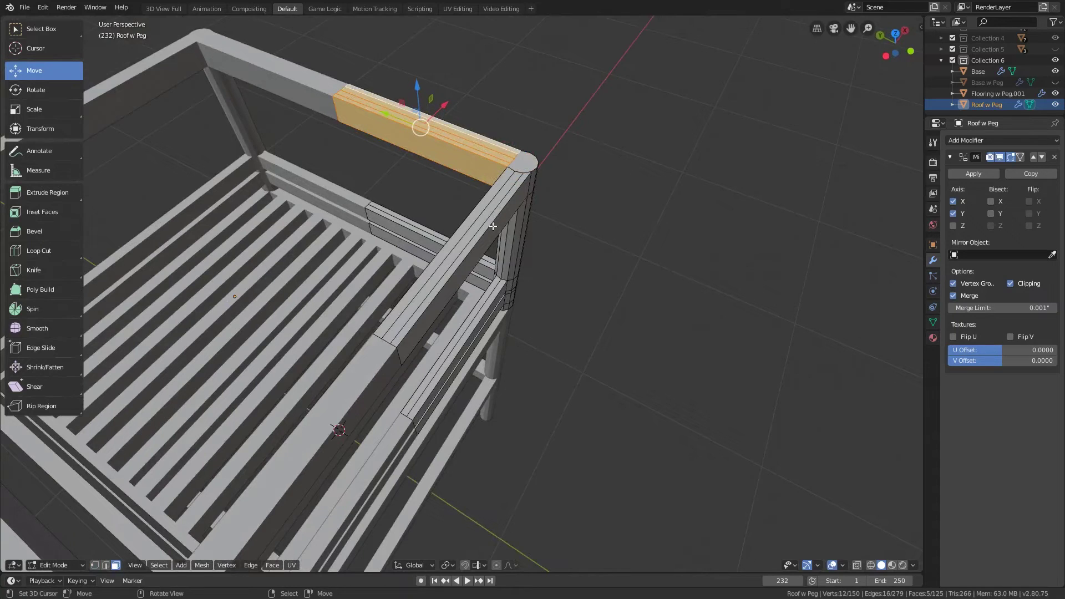
{"action": "key", "text": "e"}
{"action": "left_click", "coordinate": [554, 239]}
In front view, raise the extruded faces and slant them along X into a peaked gable.
{"action": "middle_click_drag", "start_coordinate": [558, 243], "coordinate": [544, 264]}
{"action": "key", "text": "KP_1"}
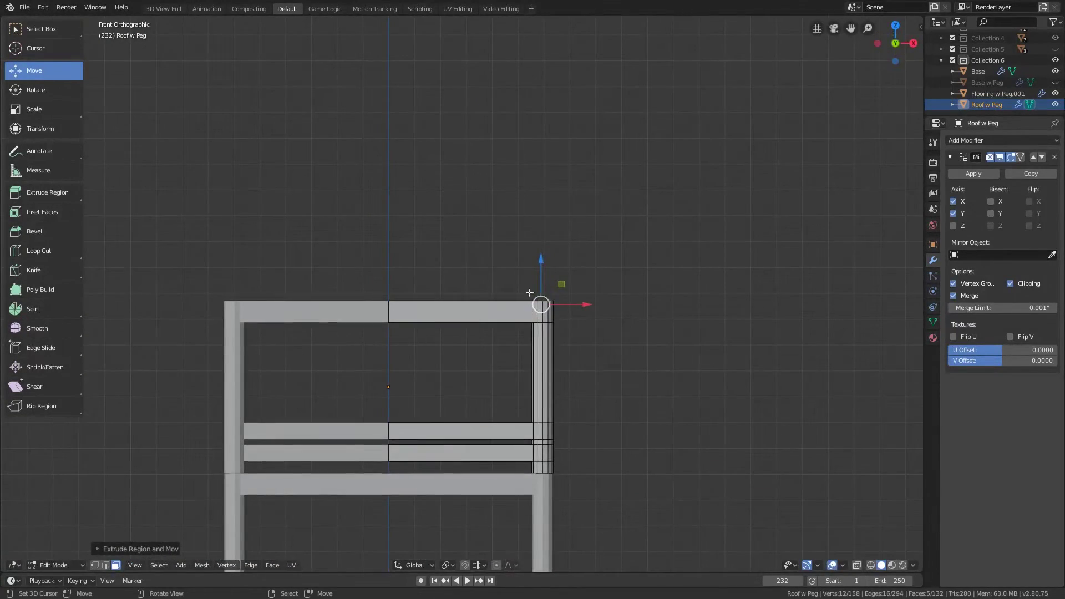
{"action": "left_click_drag", "start_coordinate": [546, 260], "coordinate": [528, 178]}
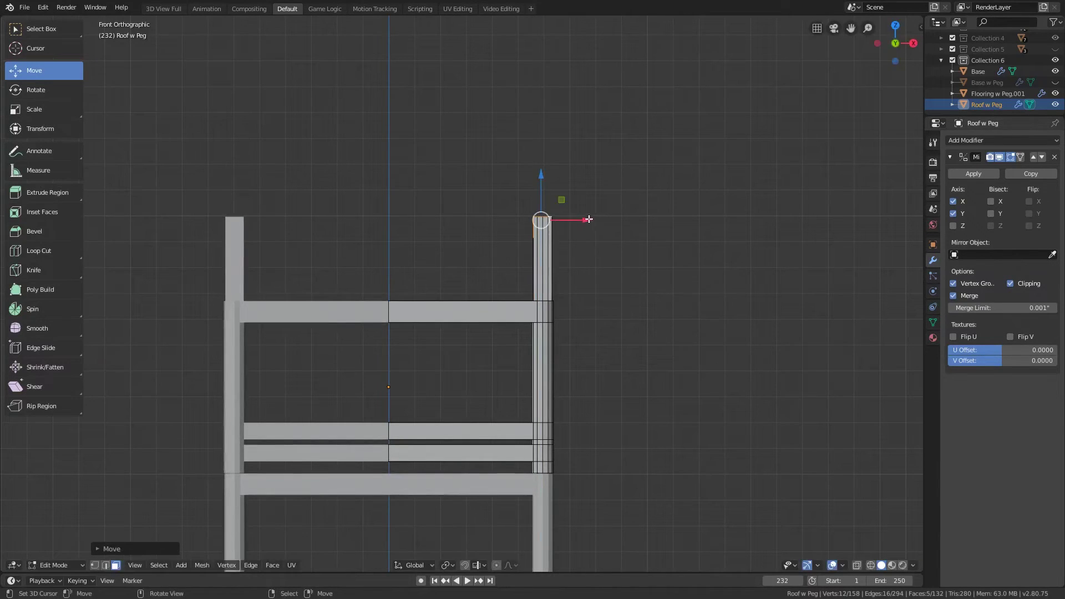
{"action": "key", "text": "g"}
{"action": "key", "text": "x"}
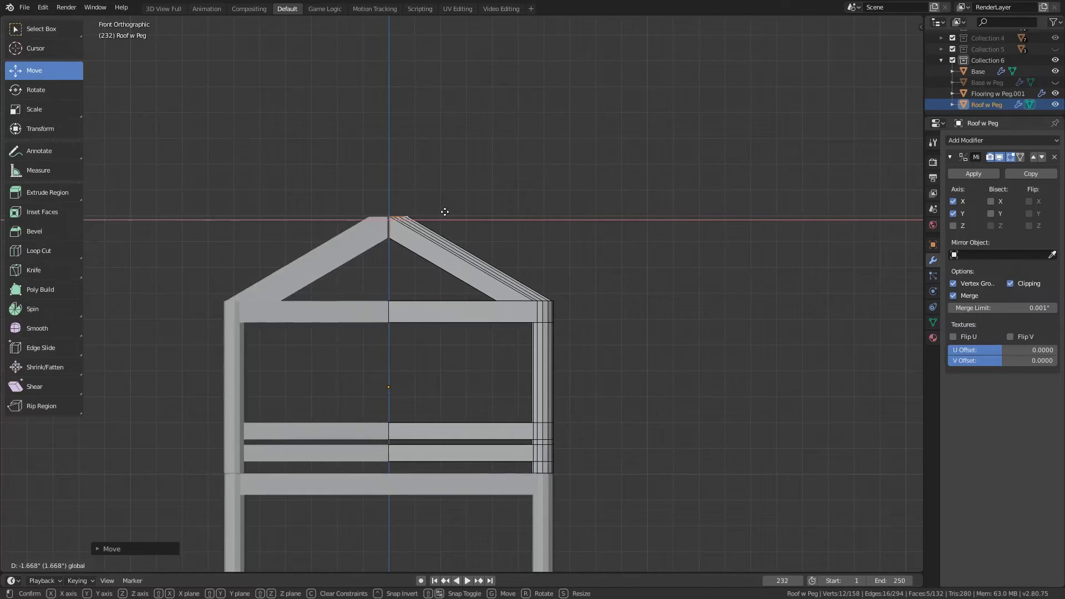
{"action": "left_click", "coordinate": [444, 212]}
{"action": "middle_click_drag", "start_coordinate": [445, 278], "coordinate": [452, 268]}
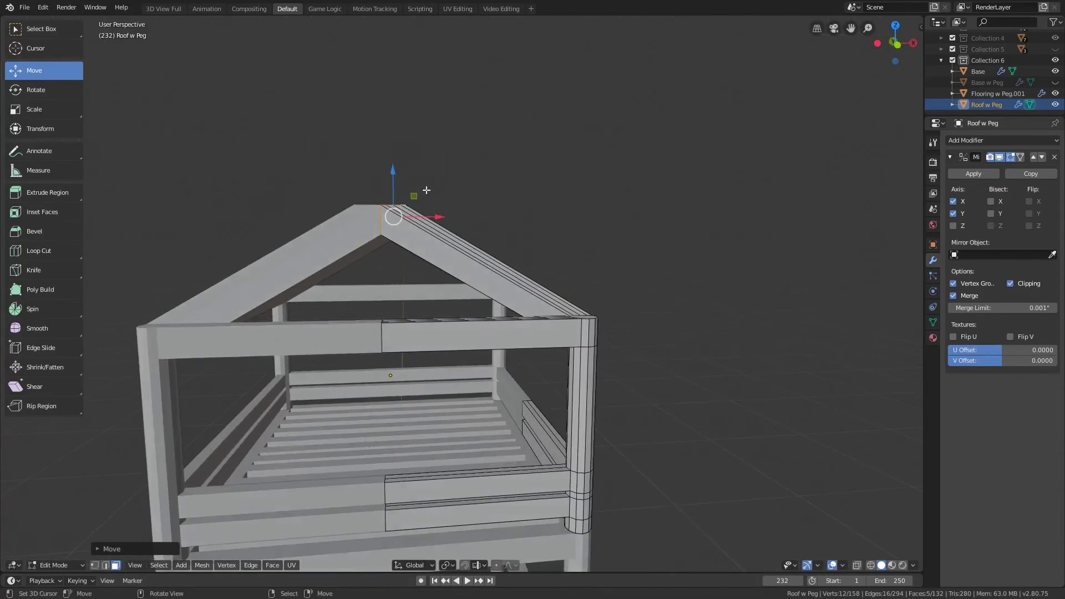
{"action": "left_click_drag", "start_coordinate": [392, 170], "coordinate": [390, 138]}
{"action": "scroll", "coordinate": [431, 209], "scroll_direction": "up", "scroll_amount": 5}
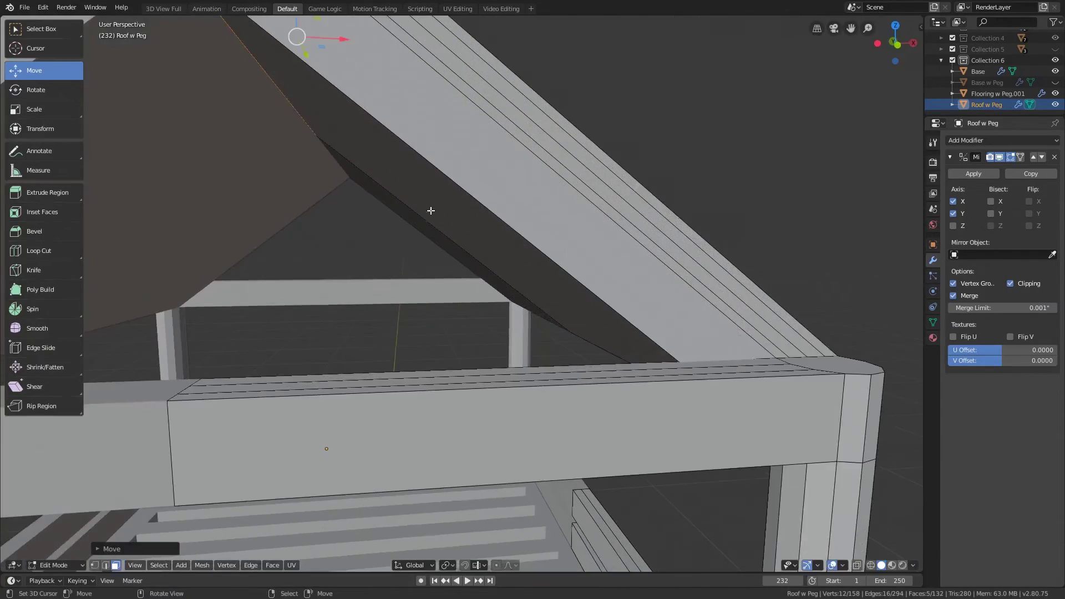
{"action": "scroll", "coordinate": [426, 206], "scroll_direction": "down", "scroll_amount": 5}
{"action": "middle_click_drag", "start_coordinate": [426, 206], "coordinate": [479, 250]}
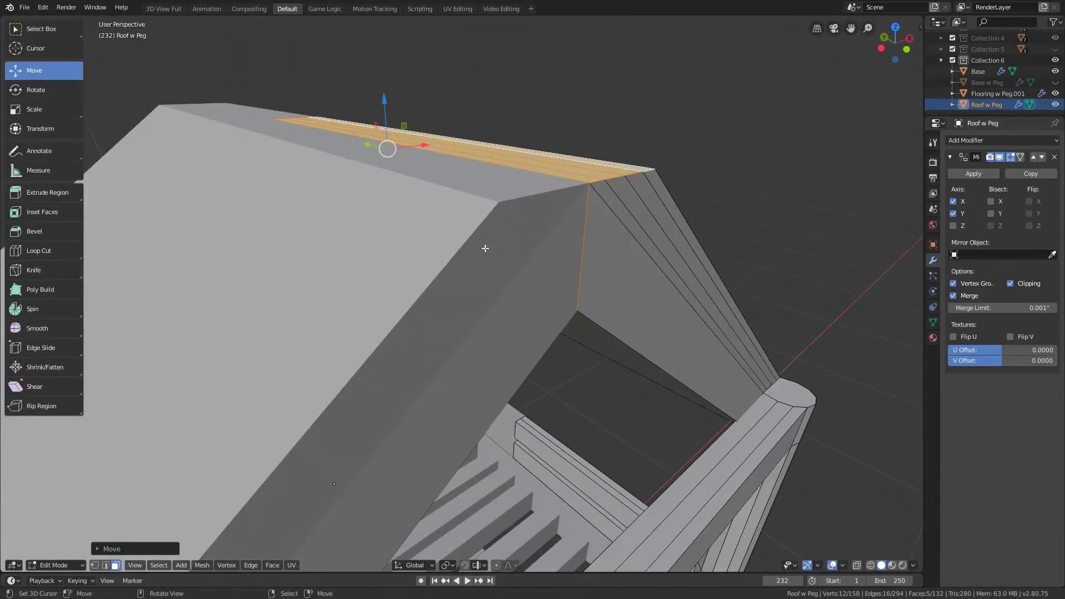
In X-ray view, delete the triangular gable end face, then return to solid shading.
{"action": "key", "text": "z"}
{"action": "left_click", "coordinate": [414, 247]}
{"action": "left_click", "coordinate": [519, 228]}
{"action": "left_click", "coordinate": [365, 180]}
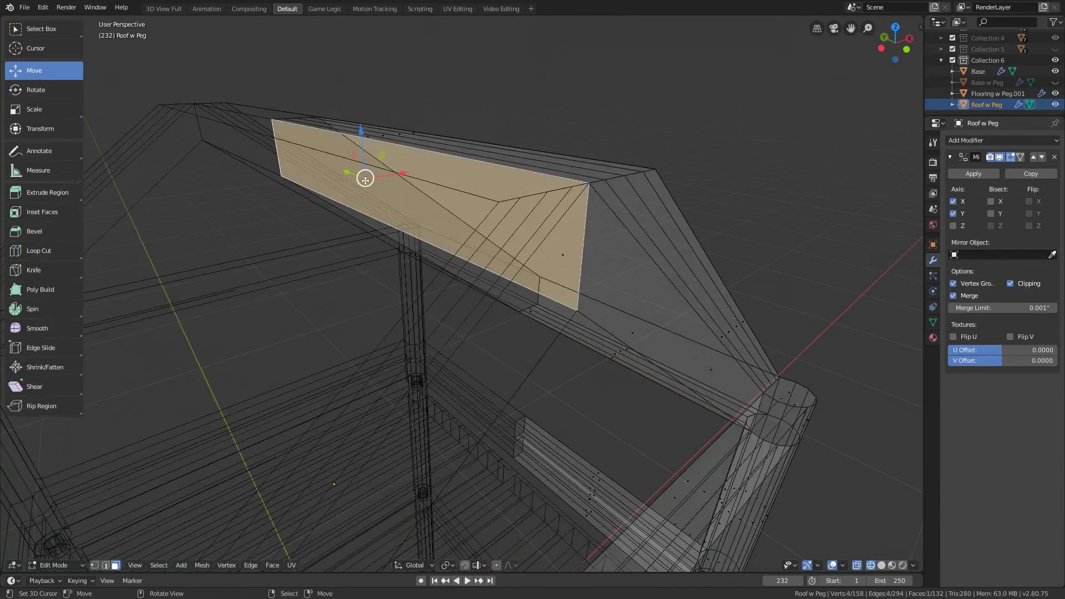
{"action": "key", "text": "x"}
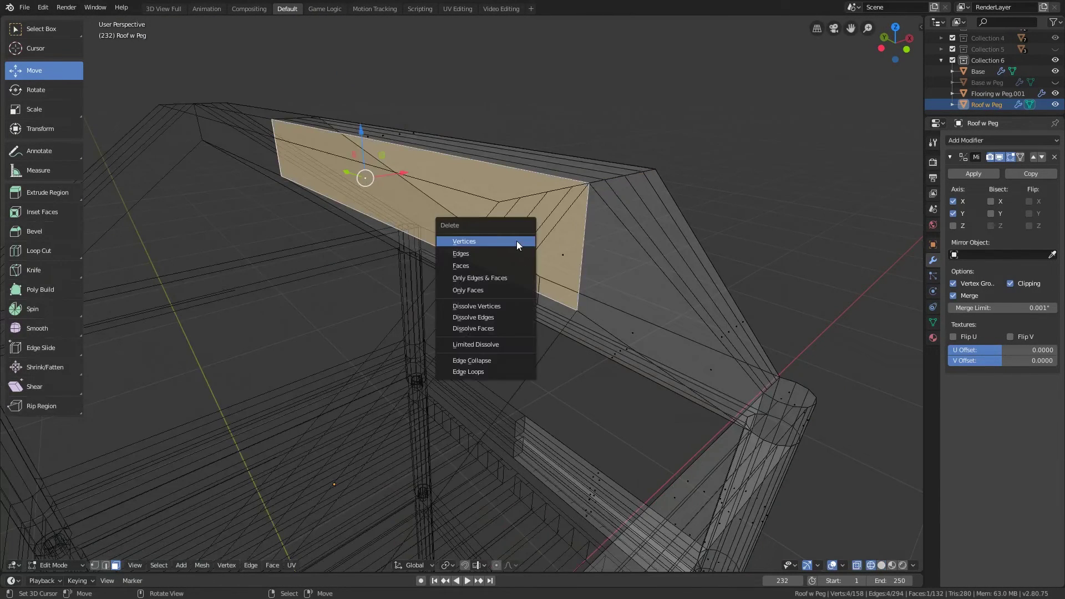
{"action": "left_click", "coordinate": [484, 269]}
{"action": "key", "text": "z"}
{"action": "left_click", "coordinate": [674, 276]}
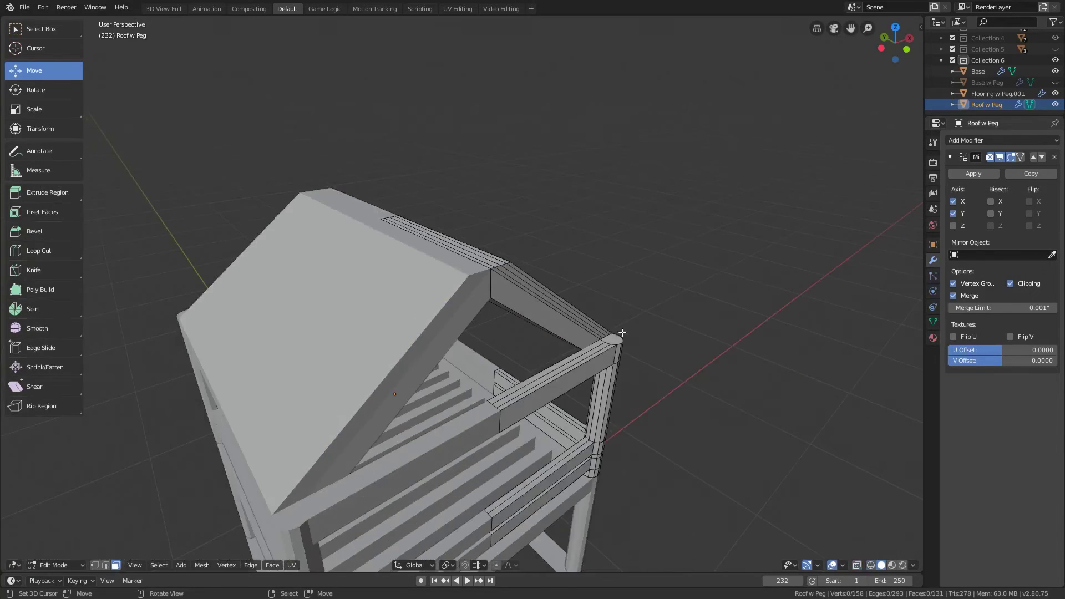
{"action": "mouse_move", "coordinate": [674, 276]}
{"action": "middle_mouse_down"}
{"action": "mouse_move", "coordinate": [638, 352]}
{"action": "mouse_move", "coordinate": [732, 224]}
{"action": "mouse_move", "coordinate": [687, 294]}
{"action": "mouse_move", "coordinate": [657, 281]}
{"action": "mouse_move", "coordinate": [754, 288]}
{"action": "mouse_move", "coordinate": [720, 360]}
{"action": "middle_mouse_up"}
{"action": "scroll", "coordinate": [732, 225], "scroll_direction": "down", "scroll_amount": 4}
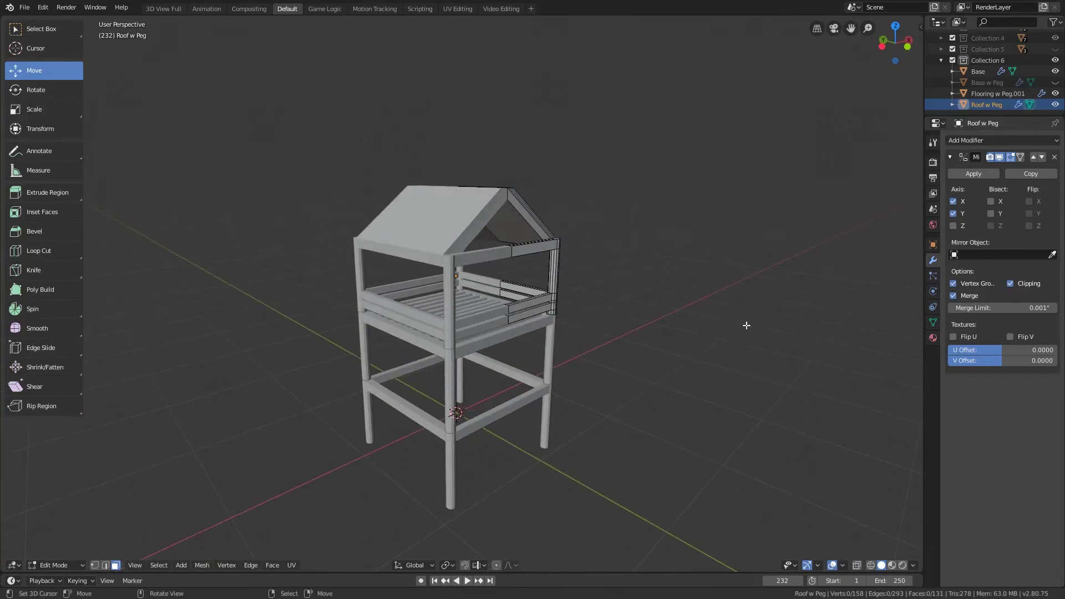
Return to Object Mode and show the roof's Transform panel, measuring 3.83" × 3.85" × 3.38".
{"action": "key", "text": "Tab"}
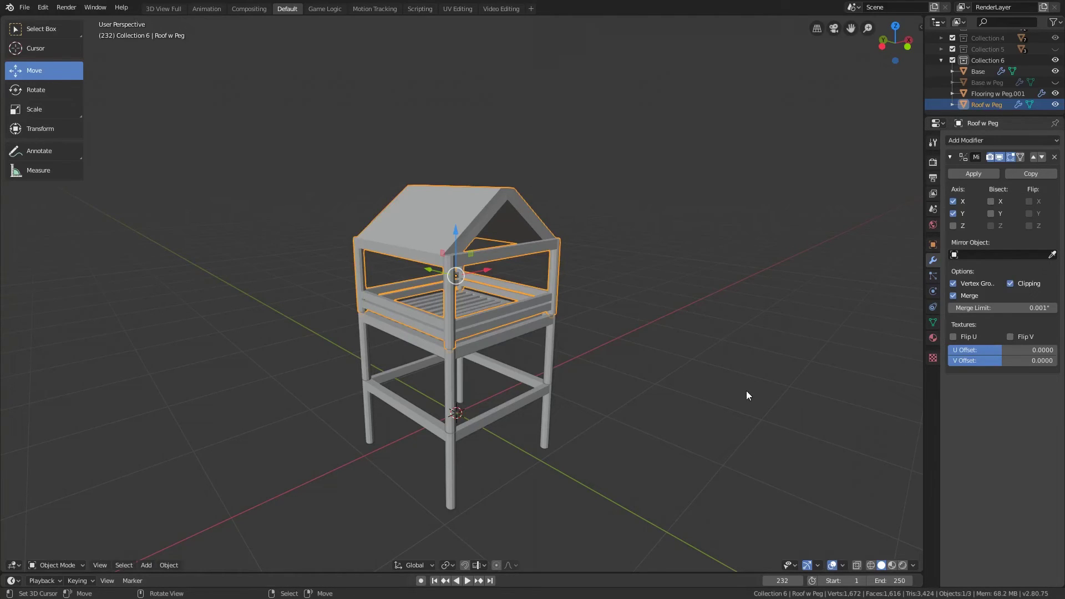
{"action": "key", "text": "n"}
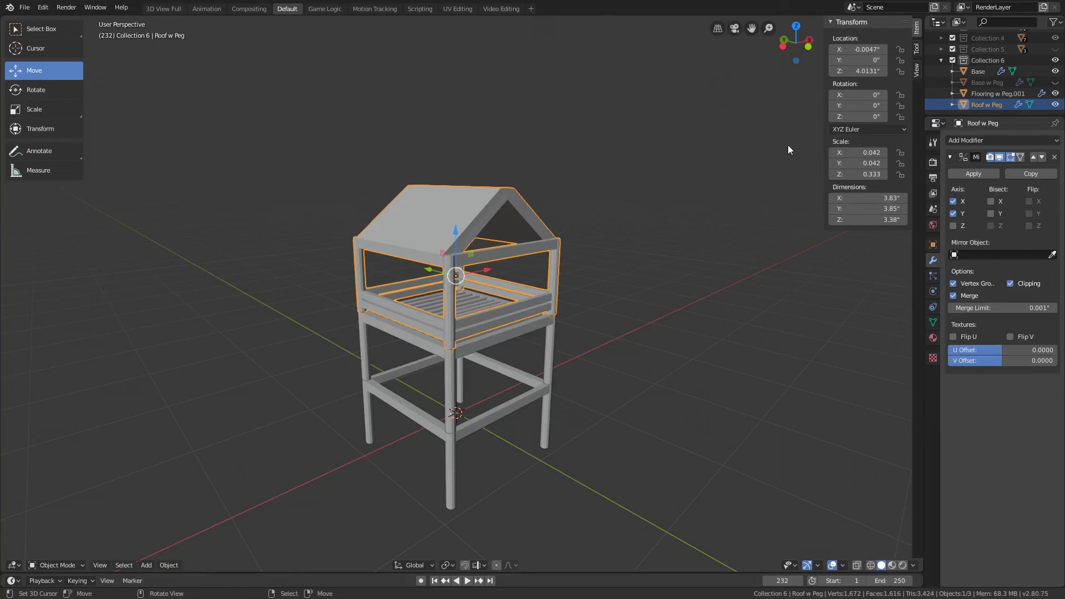
Unhide Collection 1 so the tent, tree and carriage models appear in the scene.
{"action": "scroll", "coordinate": [1027, 75], "scroll_direction": "up", "scroll_amount": 3}
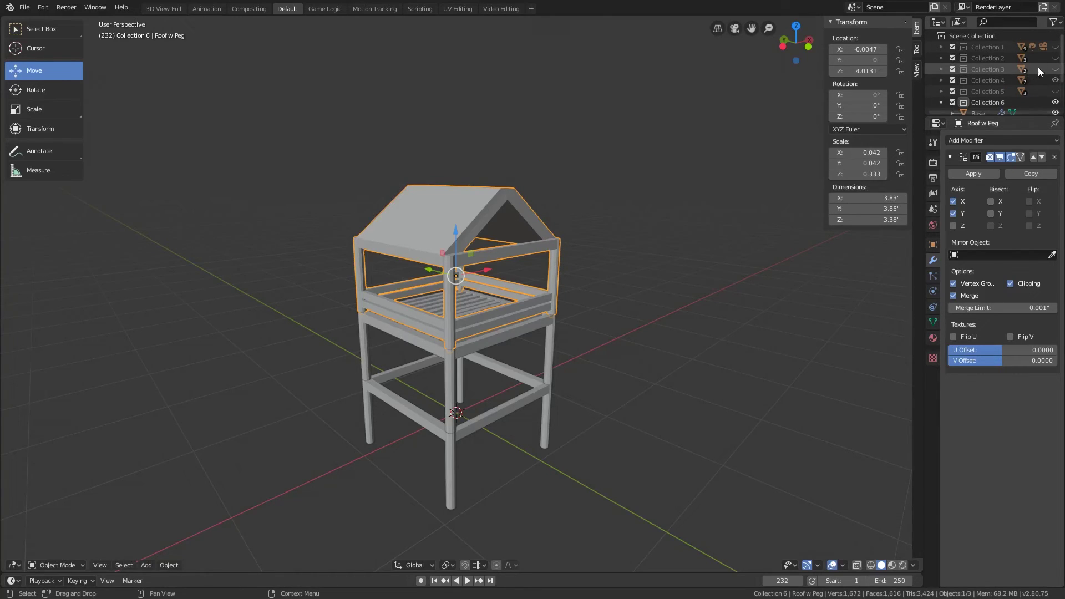
{"action": "left_click", "coordinate": [1056, 46]}
{"action": "scroll", "coordinate": [694, 294], "scroll_direction": "down", "scroll_amount": 2}
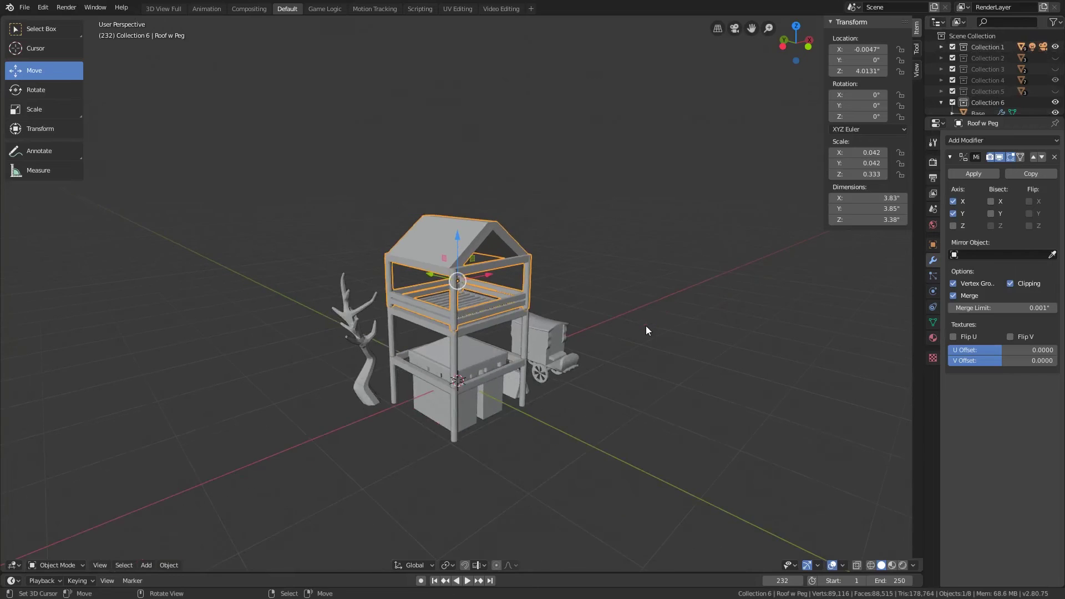
{"action": "middle_click_drag", "start_coordinate": [646, 325], "coordinate": [608, 315]}
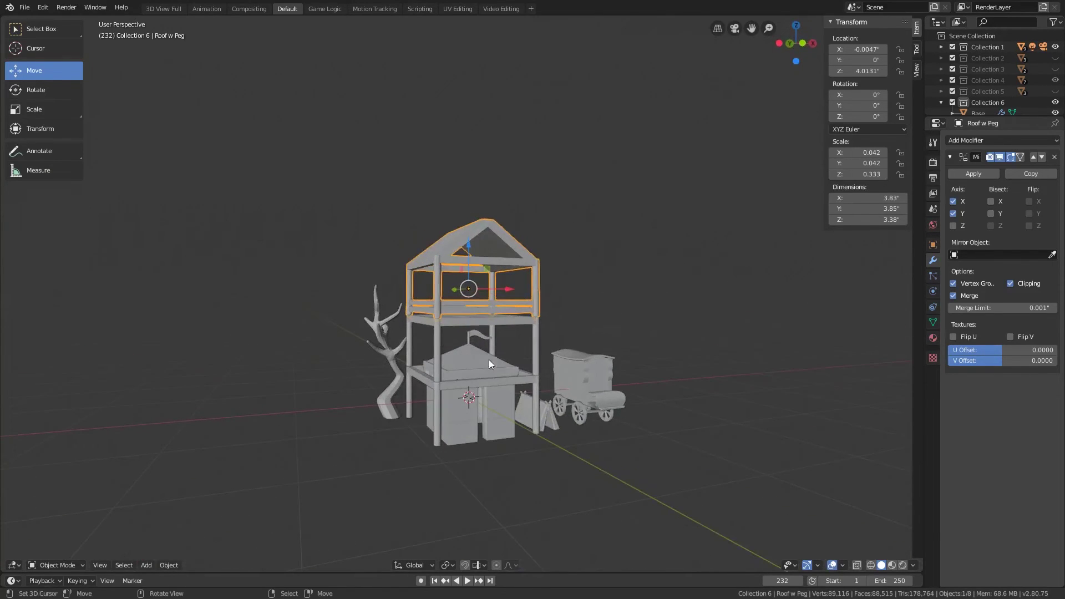
{"action": "middle_click_drag", "start_coordinate": [552, 378], "coordinate": [487, 411]}
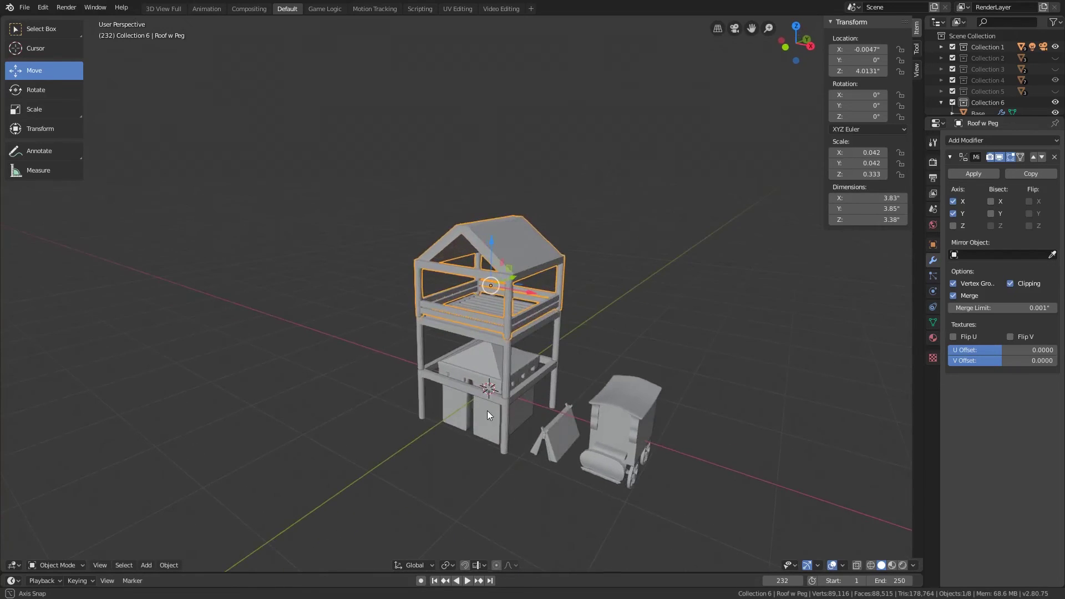
Move the three stacked tower pieces along X and Y so the Base sits at X 7.1108", Y 3.925".
{"action": "left_click", "coordinate": [509, 348], "text": "shift"}
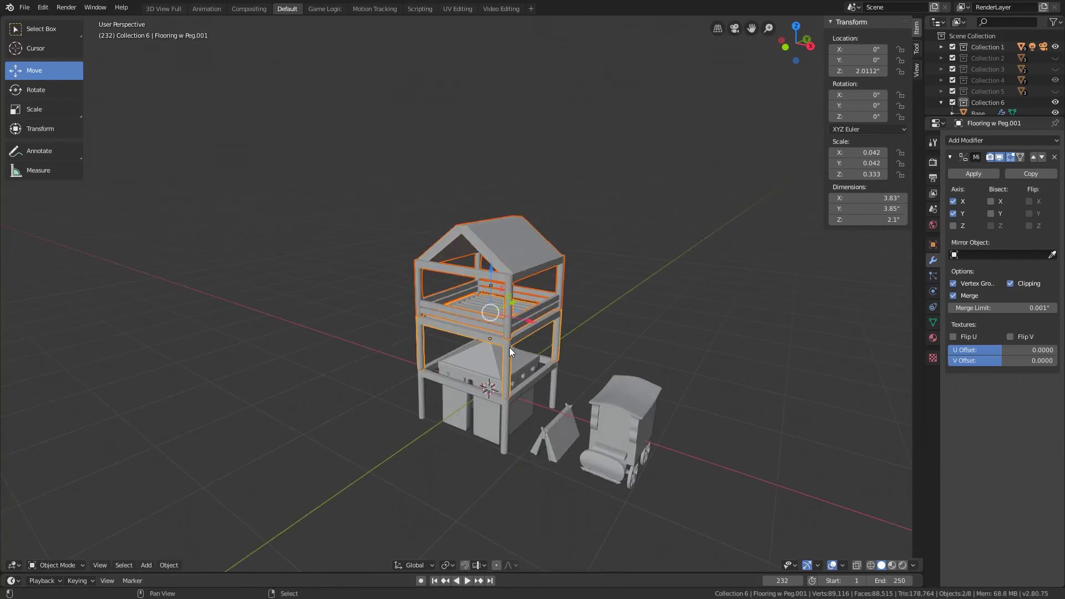
{"action": "left_click", "coordinate": [505, 409], "text": "shift"}
{"action": "left_click_drag", "start_coordinate": [532, 352], "coordinate": [757, 392]}
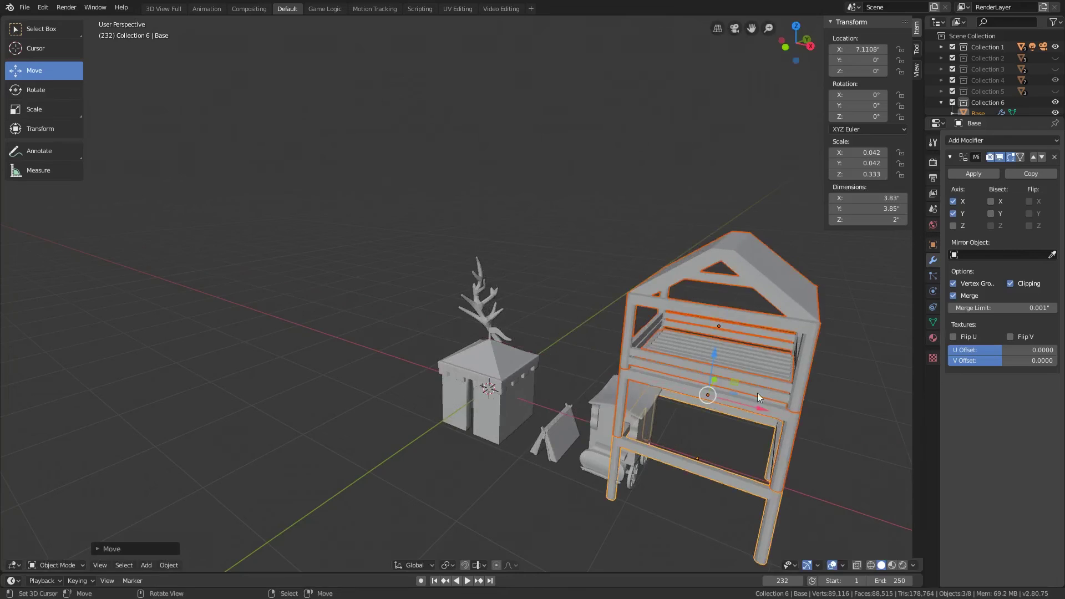
{"action": "middle_click_drag", "start_coordinate": [757, 393], "coordinate": [720, 407]}
{"action": "left_click_drag", "start_coordinate": [668, 469], "coordinate": [837, 461]}
{"action": "middle_click_drag", "start_coordinate": [838, 461], "coordinate": [607, 361]}
{"action": "key", "text": "a"}
{"action": "key", "text": "alt+a"}
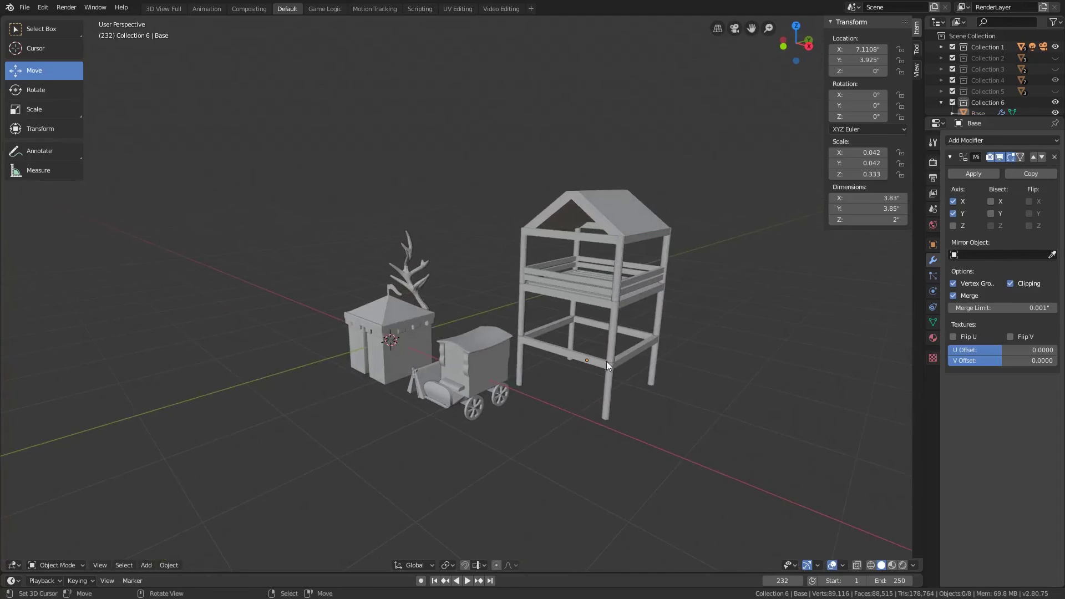